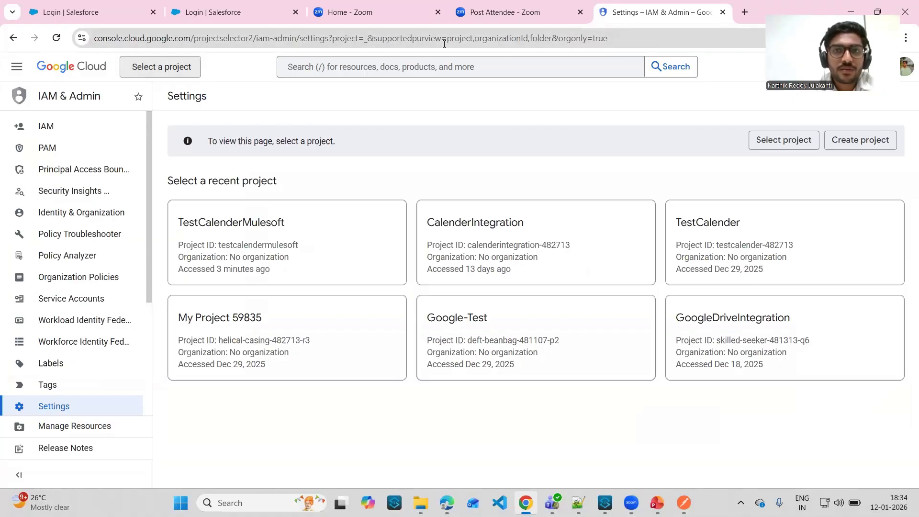
Start a new Google Cloud project from the project picker.
left_click_drag(97, 40, 214, 38)
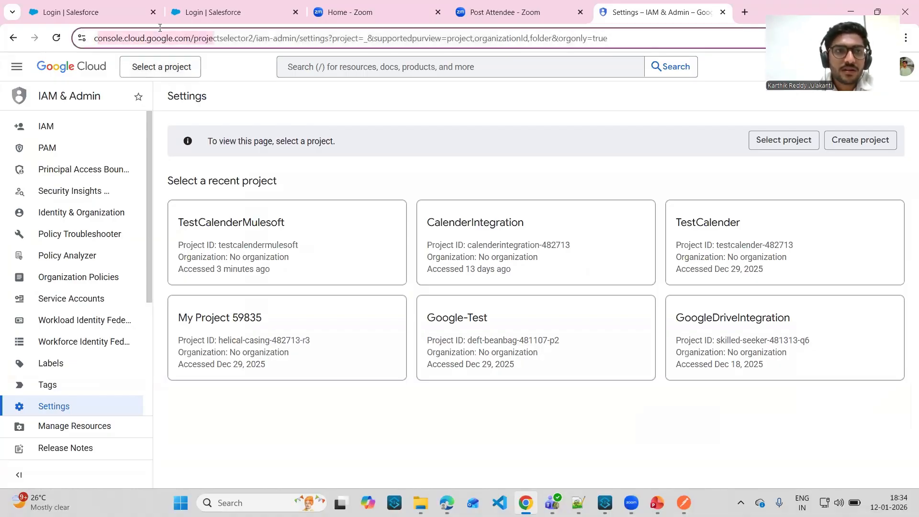
left_click(238, 80)
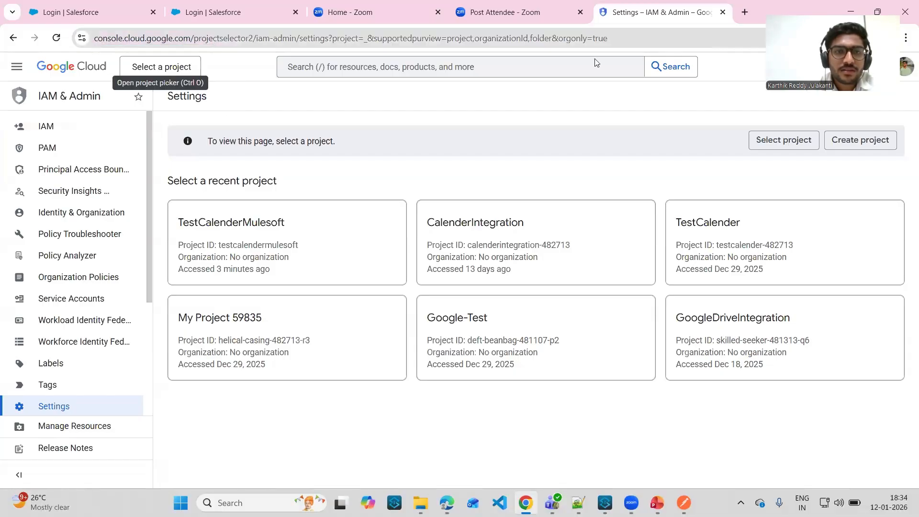
left_click(174, 69)
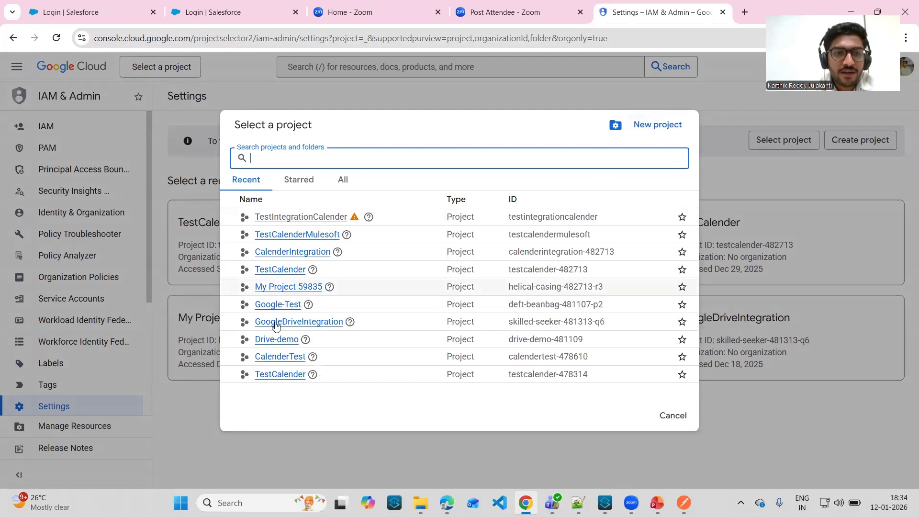
left_click(652, 125)
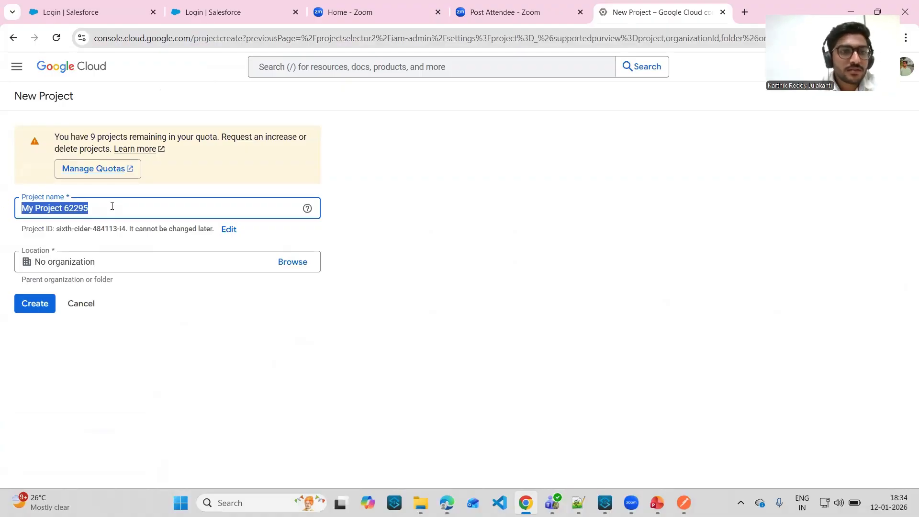
Name the project TestCalendar1, create it with no organization, and dismiss the notice about the project scheduled for deletion.
left_click(112, 205)
key("BackSpace")
key("BackSpace")
key("BackSpace")
key("BackSpace")
key("BackSpace")
key("BackSpace")
key("BackSpace")
key("BackSpace")
key("BackSpace")
key("BackSpace")
key("BackSpace")
key("BackSpace")
key("BackSpace")
key("BackSpace")
key("BackSpace")
key("BackSpace")
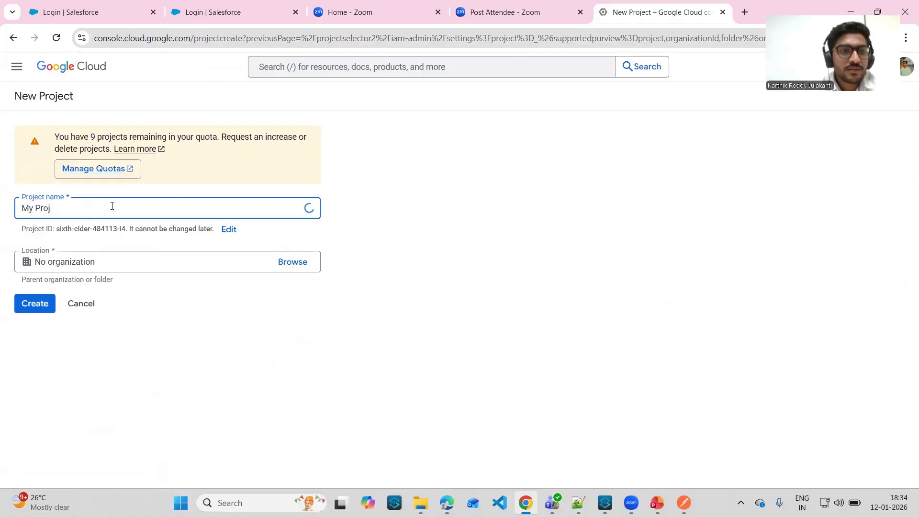
type("T")
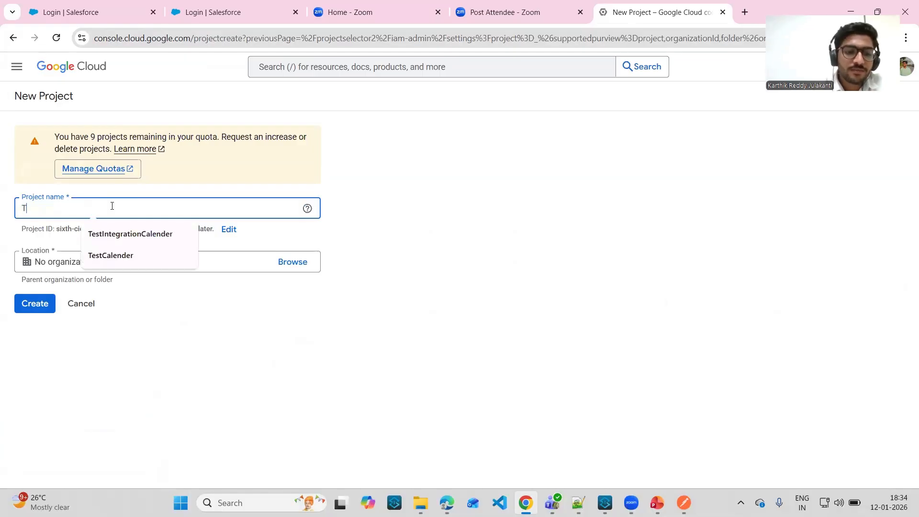
type("estCa")
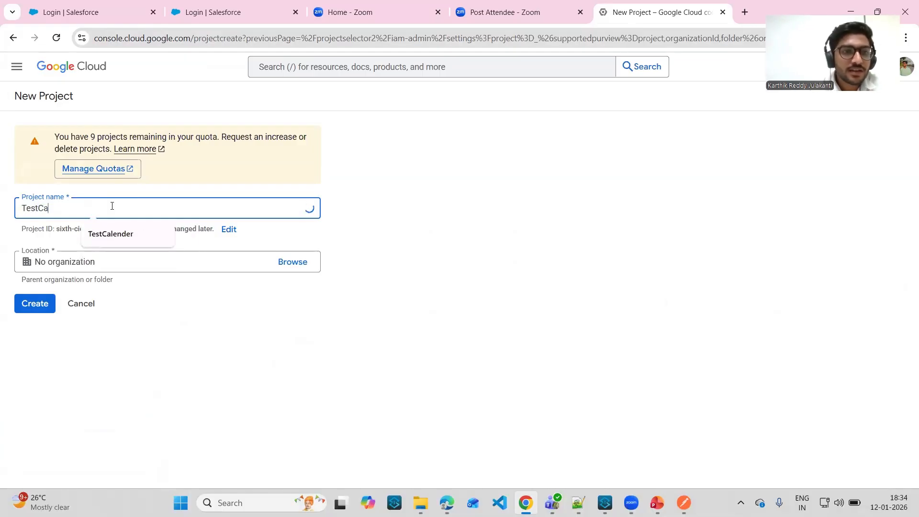
type("lende")
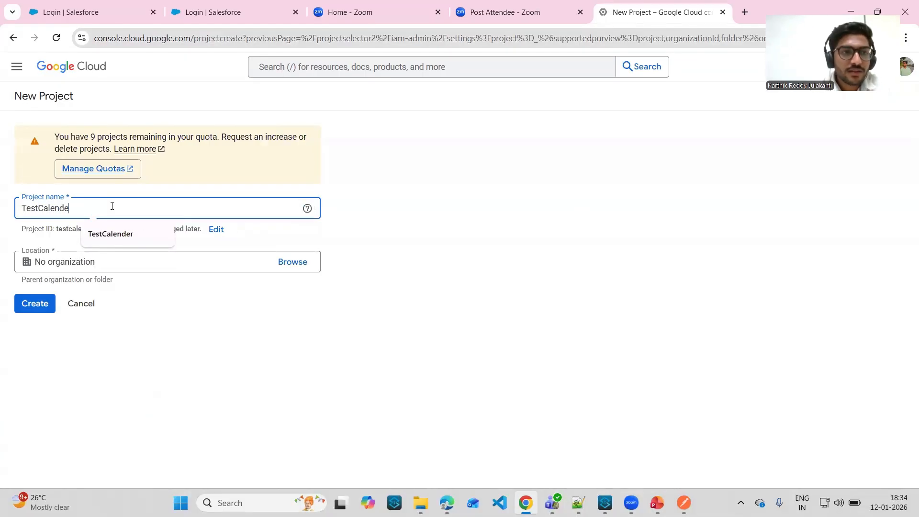
key("BackSpace")
type("ar1")
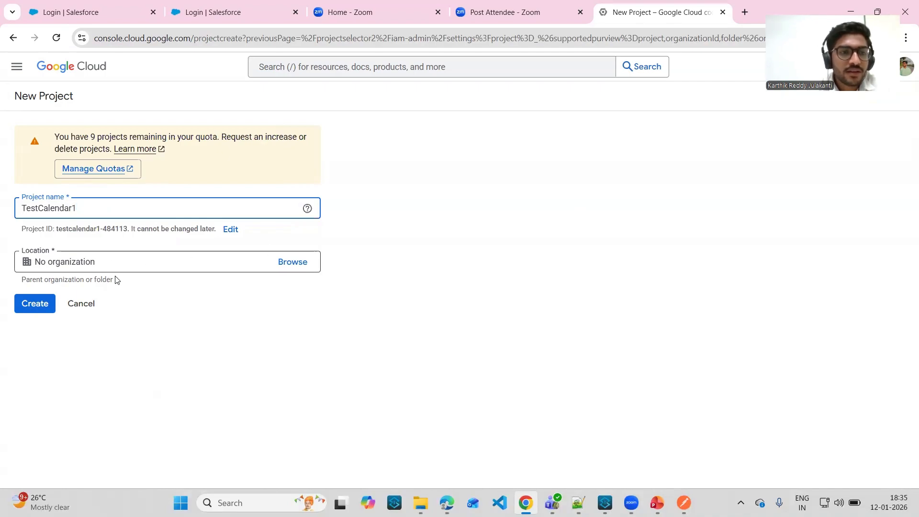
left_click(36, 304)
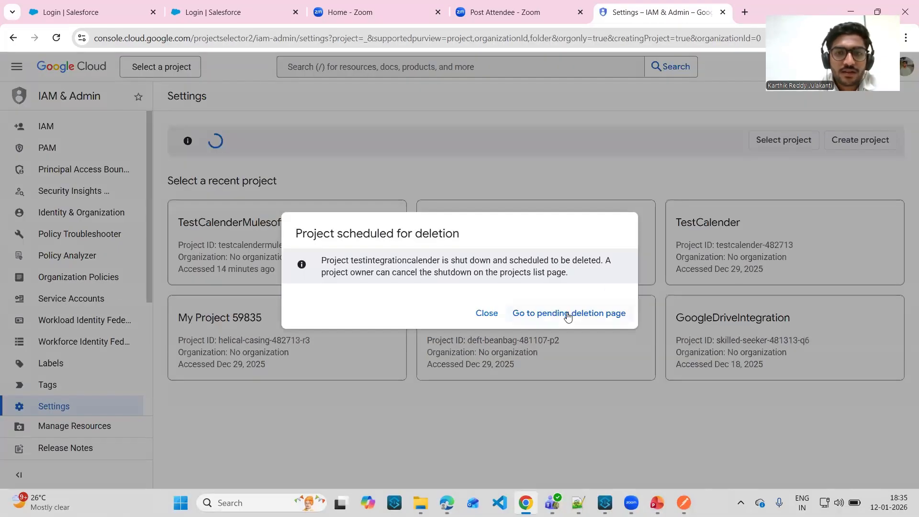
left_click(491, 314)
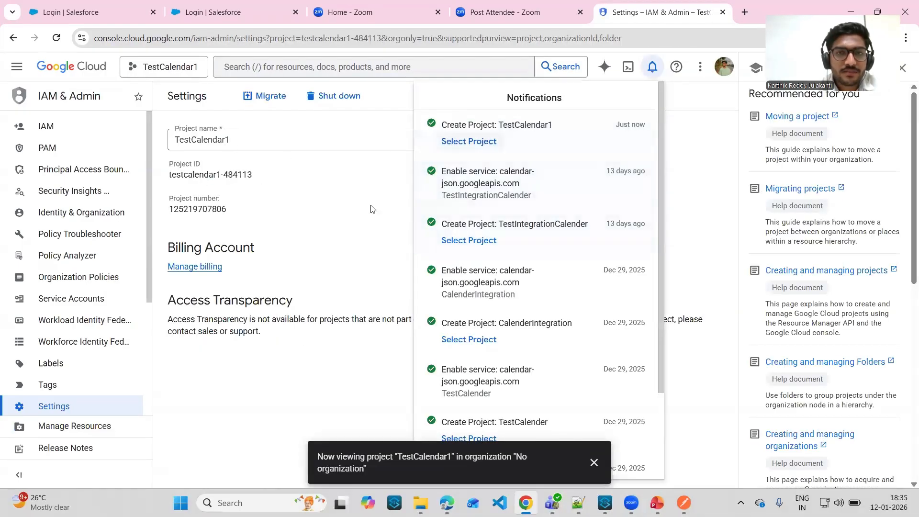
Select the new TestCalendar1 project as the active project.
left_click(457, 141)
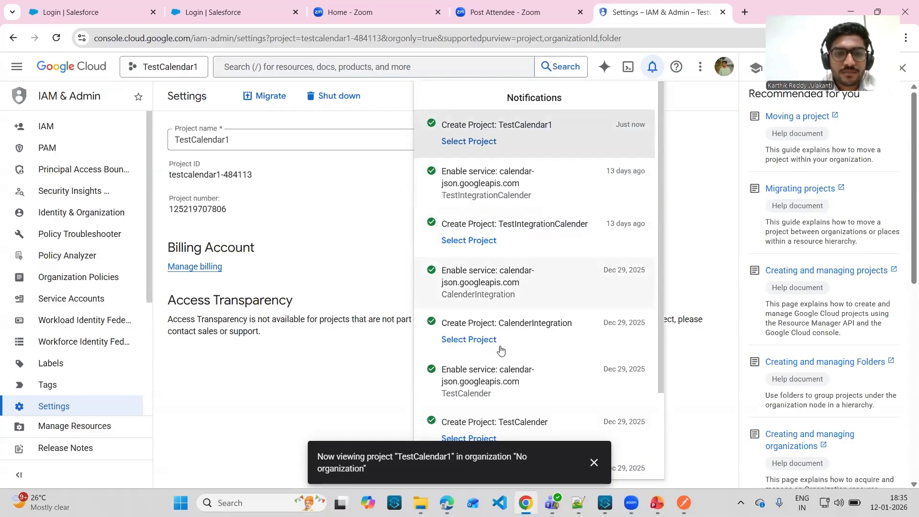
left_click(306, 407)
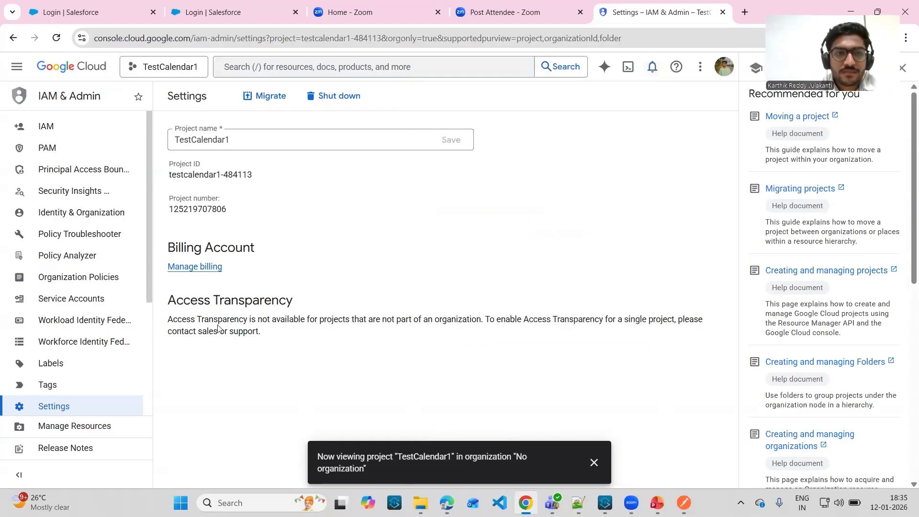
left_click(157, 71)
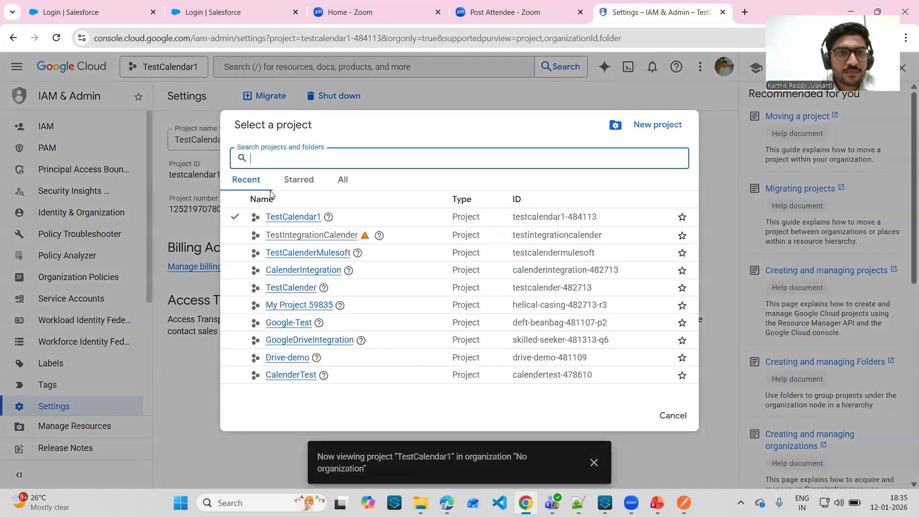
left_click(279, 217)
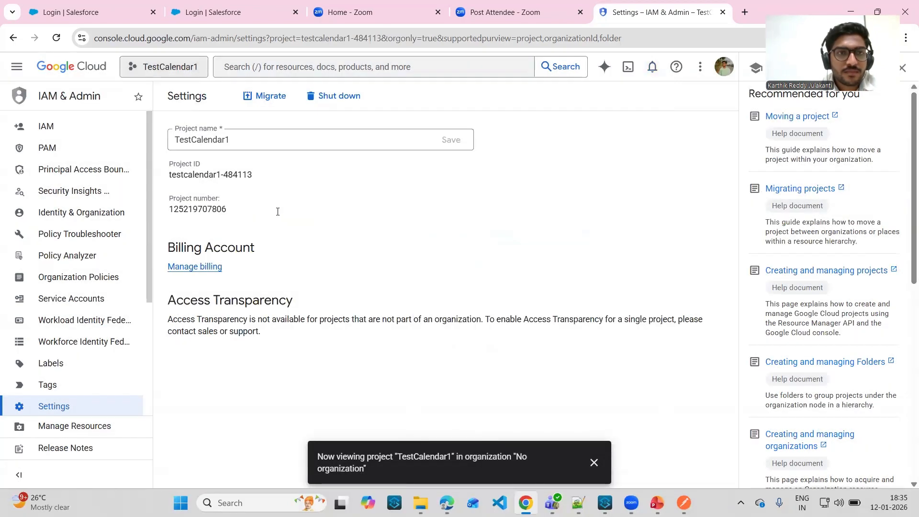
Close the recommended help documents beside the project settings.
left_click(13, 68)
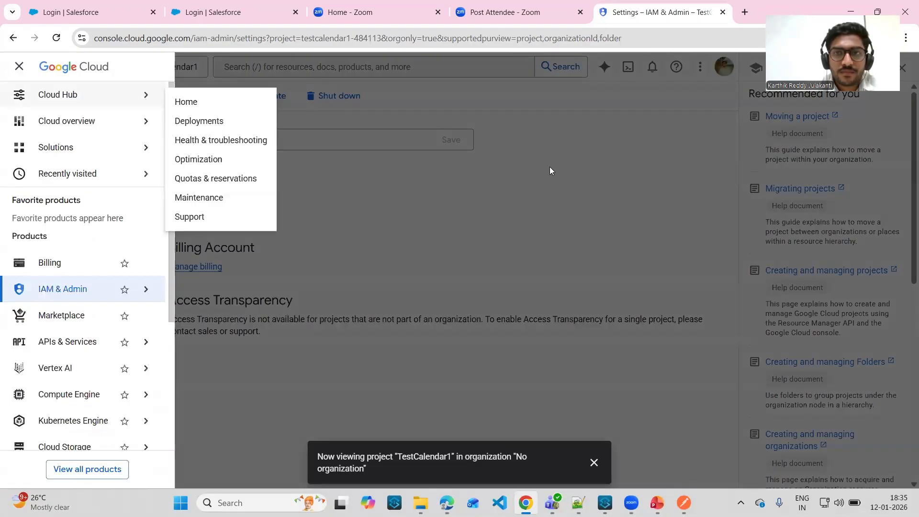
left_click(711, 67)
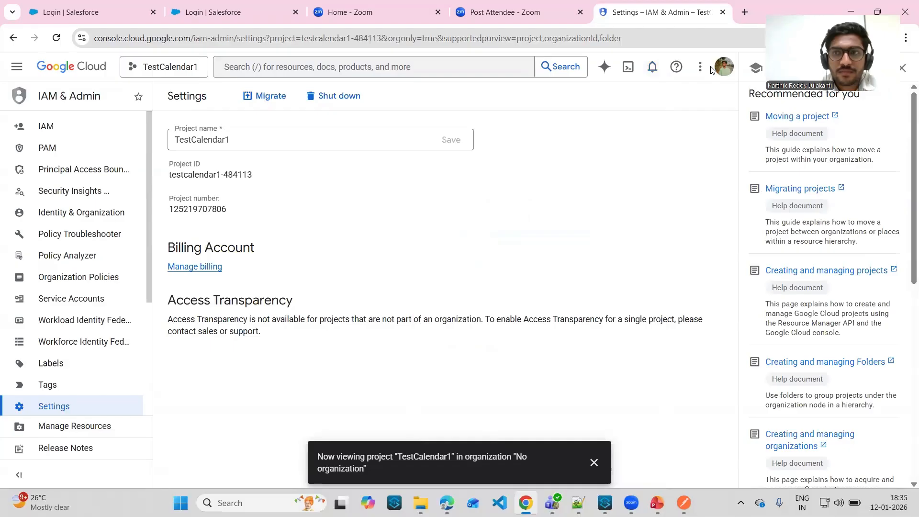
left_click(902, 66)
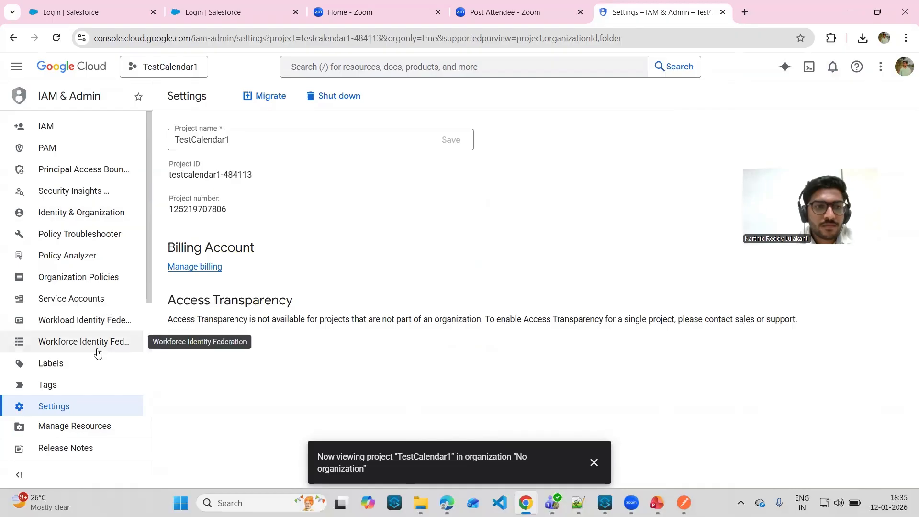
left_click(16, 67)
mouse_move(89, 91)
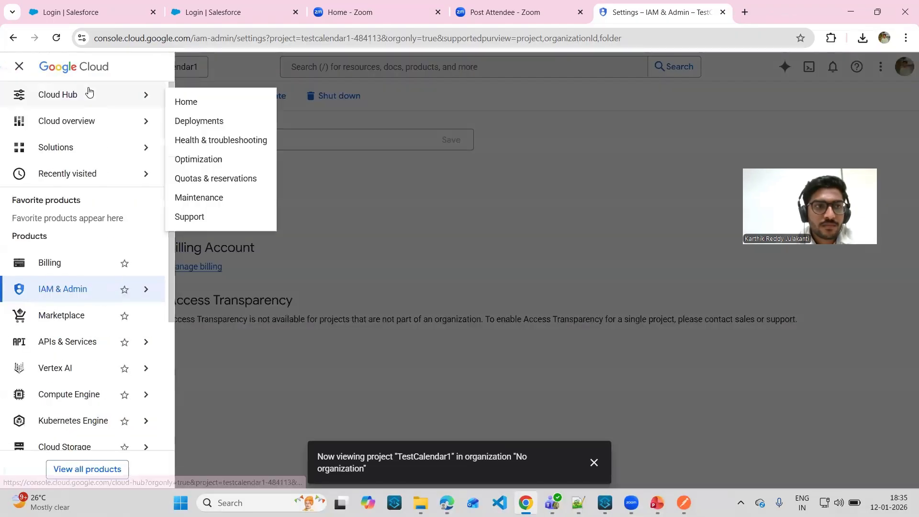
left_click(67, 266)
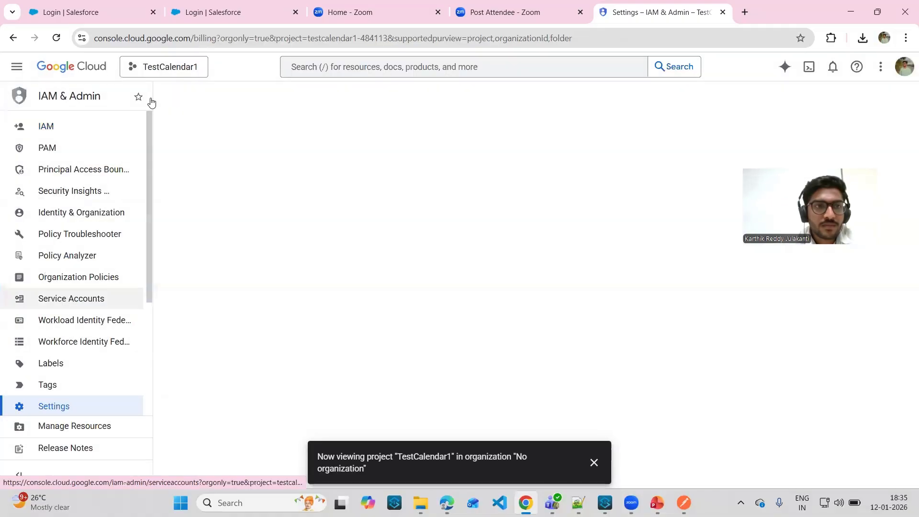
Open the APIs & Services dashboard for the TestCalendar1 project.
left_click(16, 70)
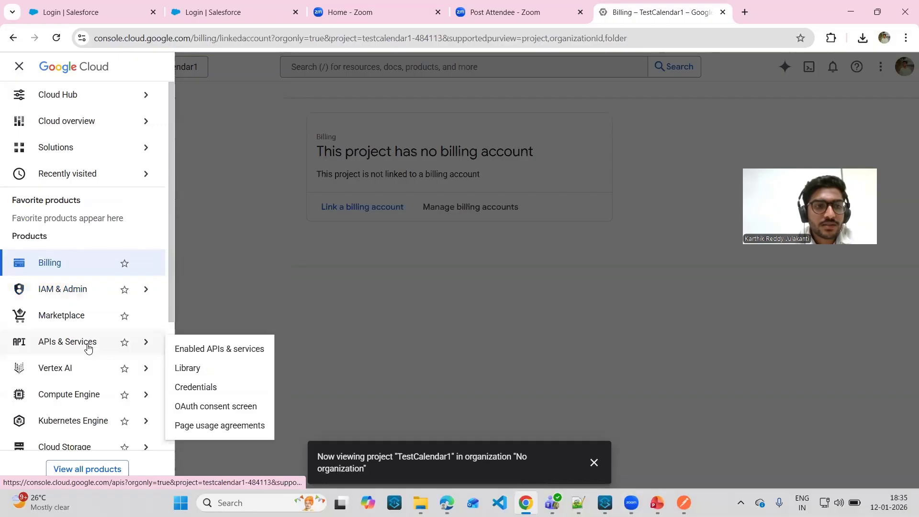
left_click(88, 346)
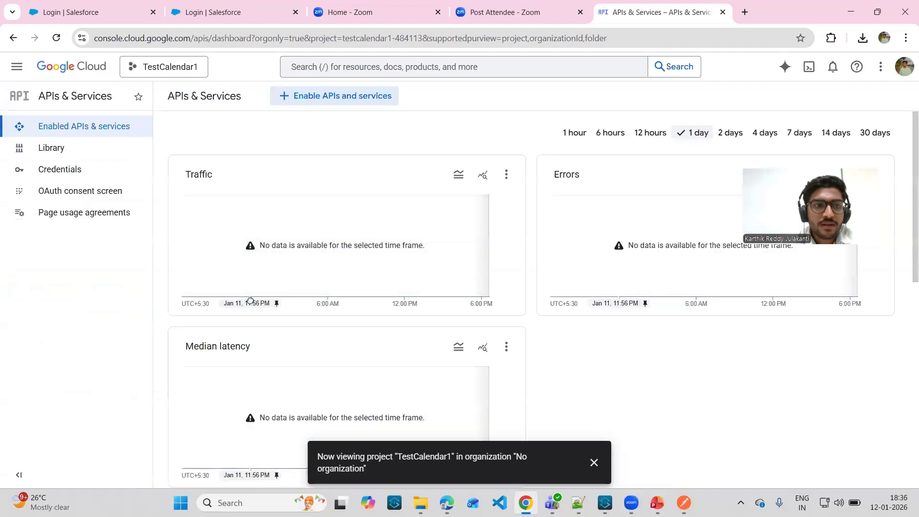
scroll(252, 305, "down", 4)
scroll(302, 98, "up", 5)
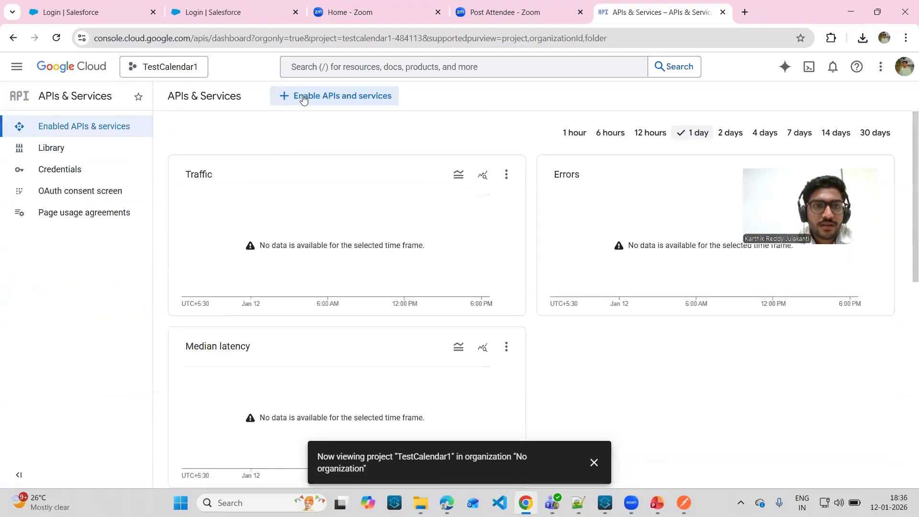
Go to the API Library for enabling services and search it for "google calender".
left_click(303, 97)
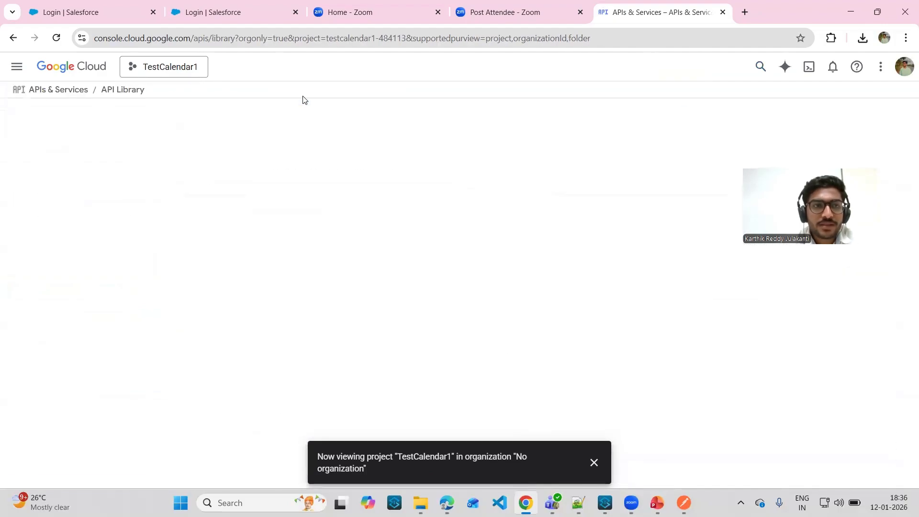
scroll(305, 261, "down", 2)
scroll(305, 261, "up", 1)
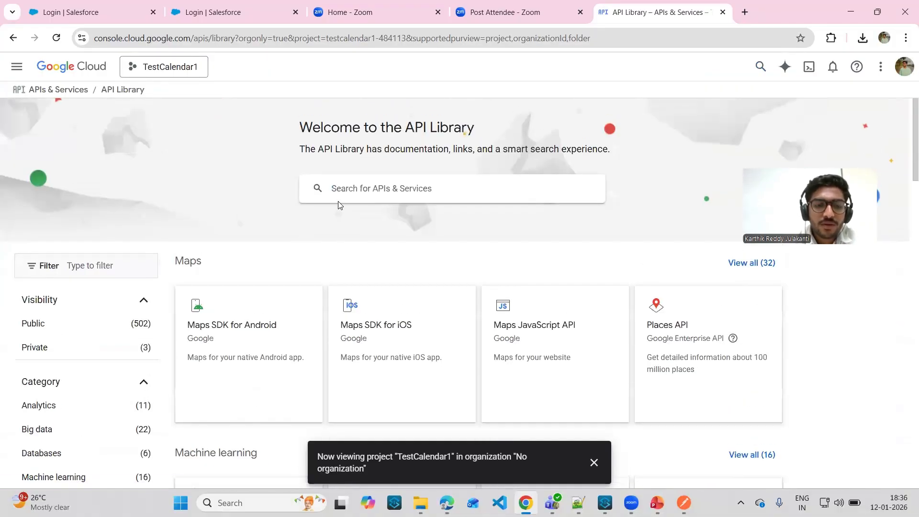
left_click(338, 200)
type("google calender")
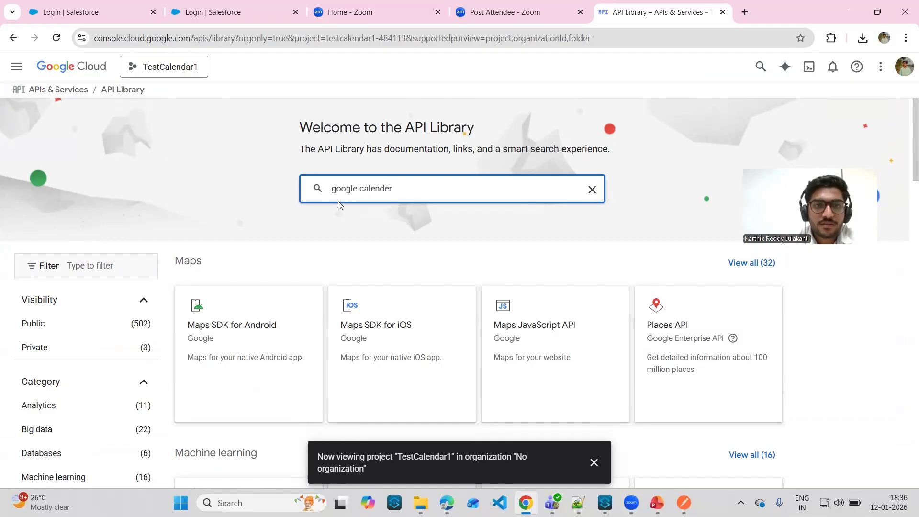
key("Return")
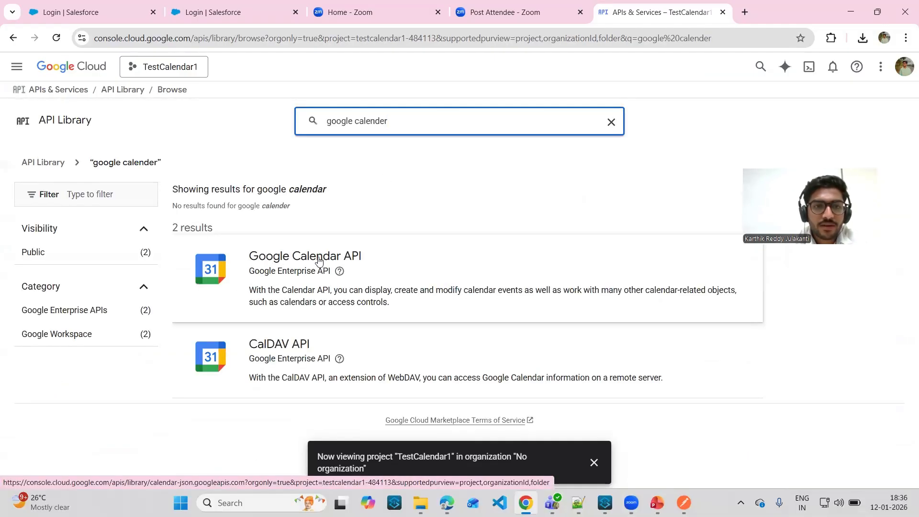
Enable the Google Calendar API from the search results for the TestCalendar1 project.
left_click(319, 261)
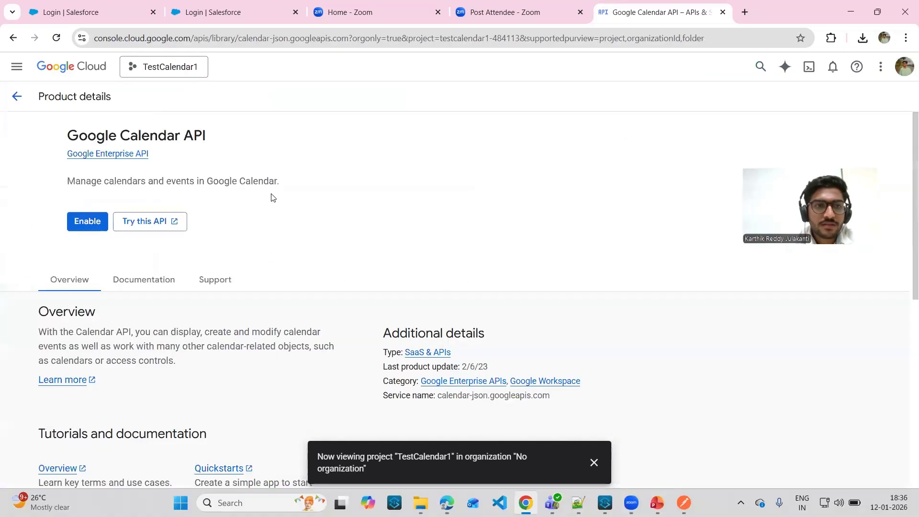
left_click(140, 222)
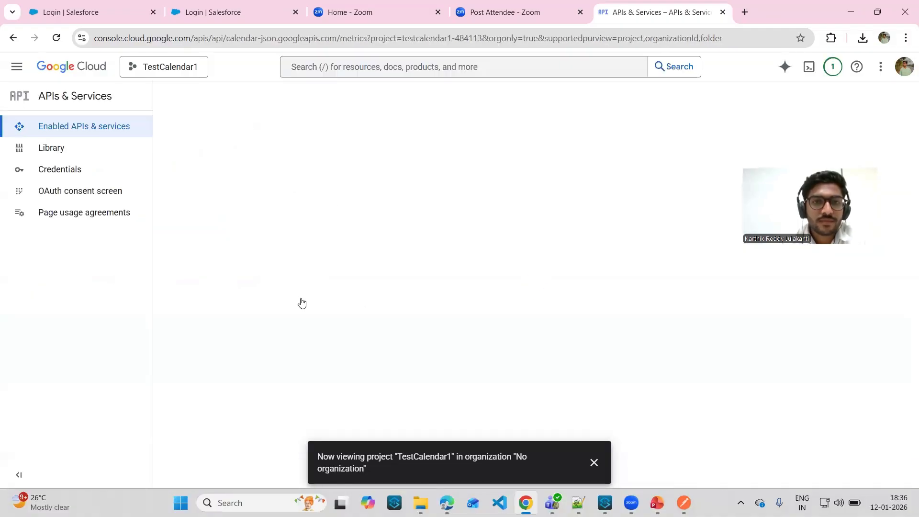
scroll(396, 308, "down", 4)
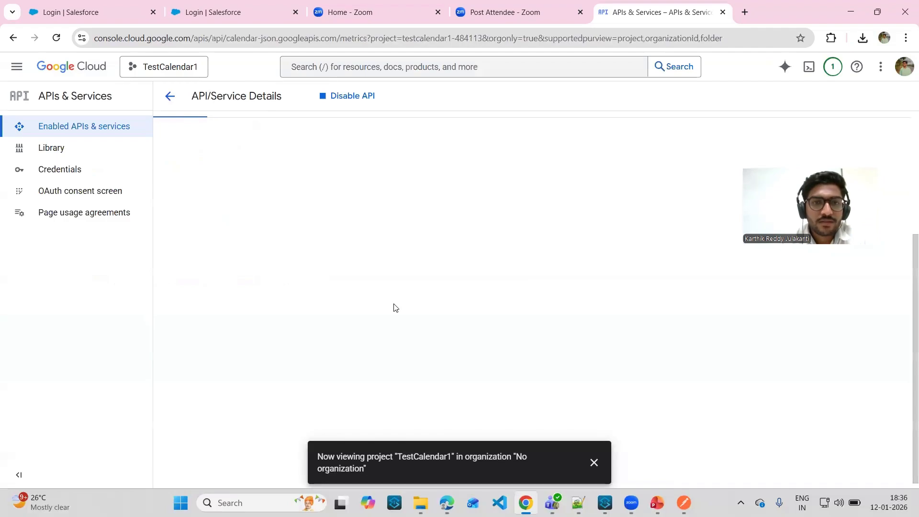
scroll(396, 308, "up", 4)
scroll(472, 170, "up", 1)
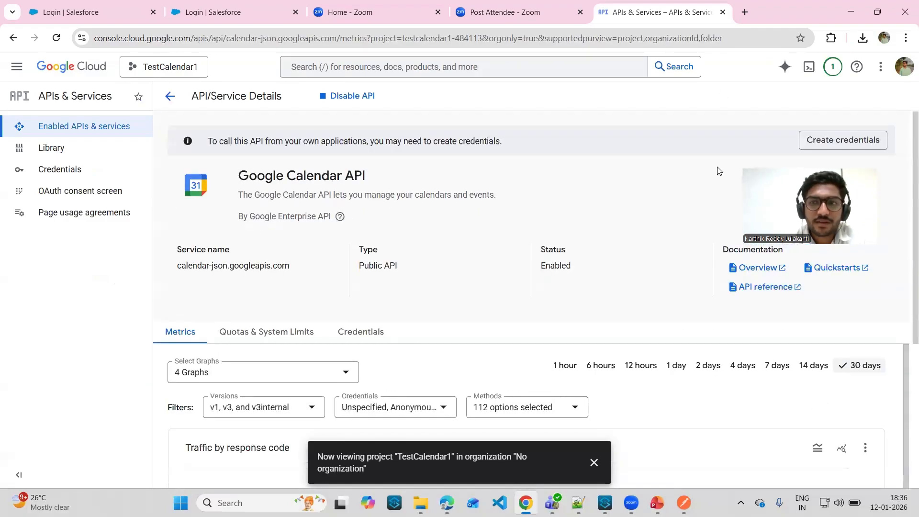
Start creating credentials for the enabled API and choose Google Calendar API as the API being used.
left_click(827, 147)
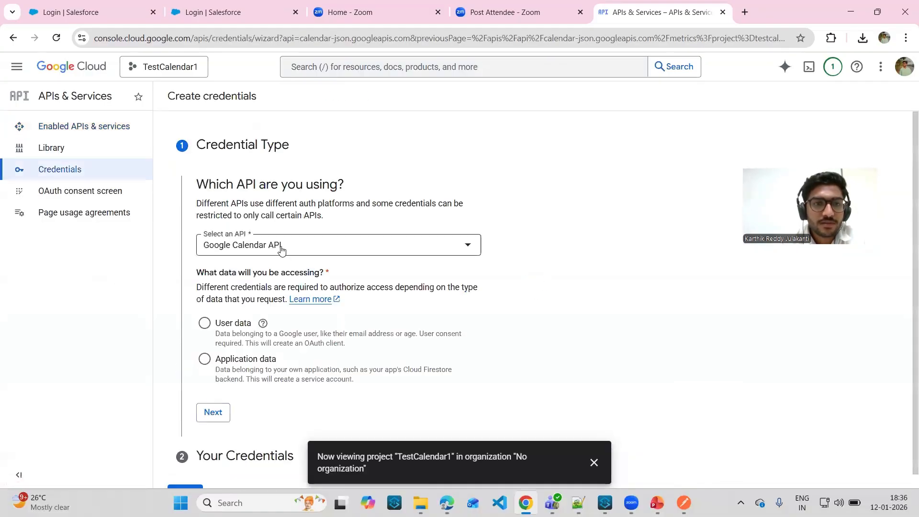
left_click(267, 226)
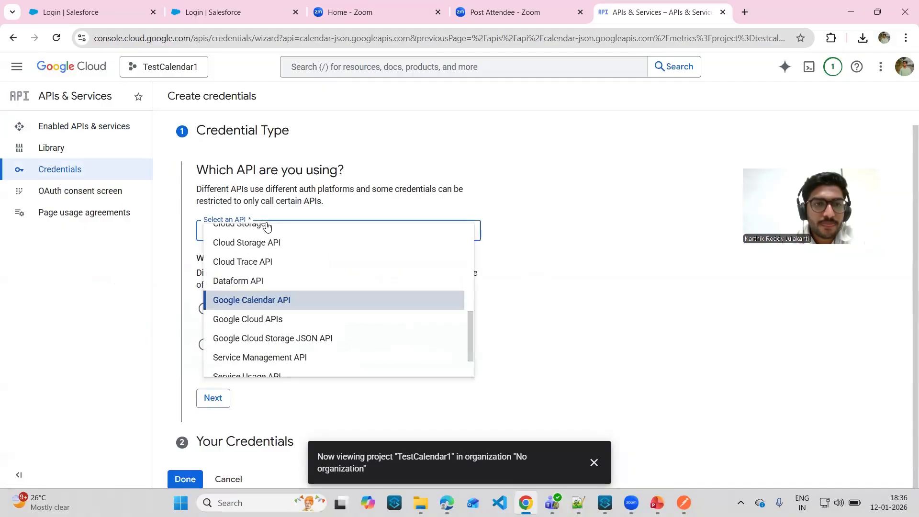
left_click(258, 302)
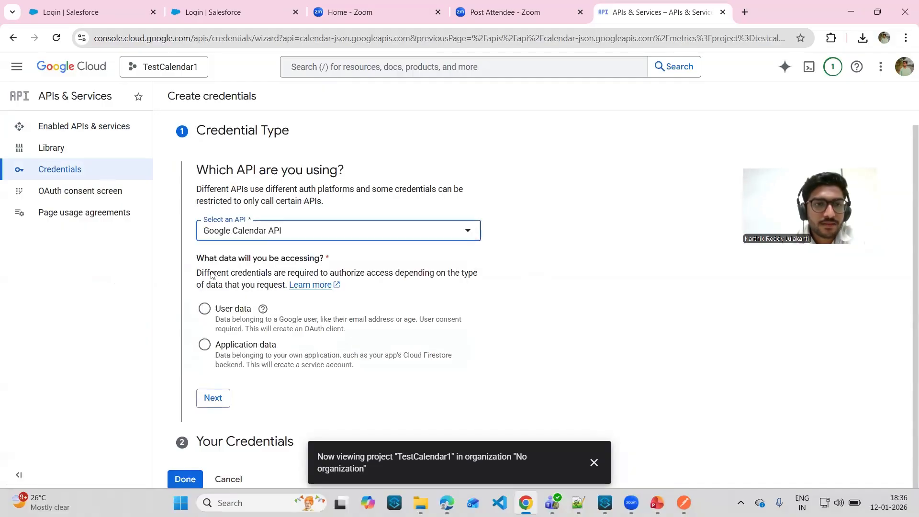
scroll(235, 308, "up", 1)
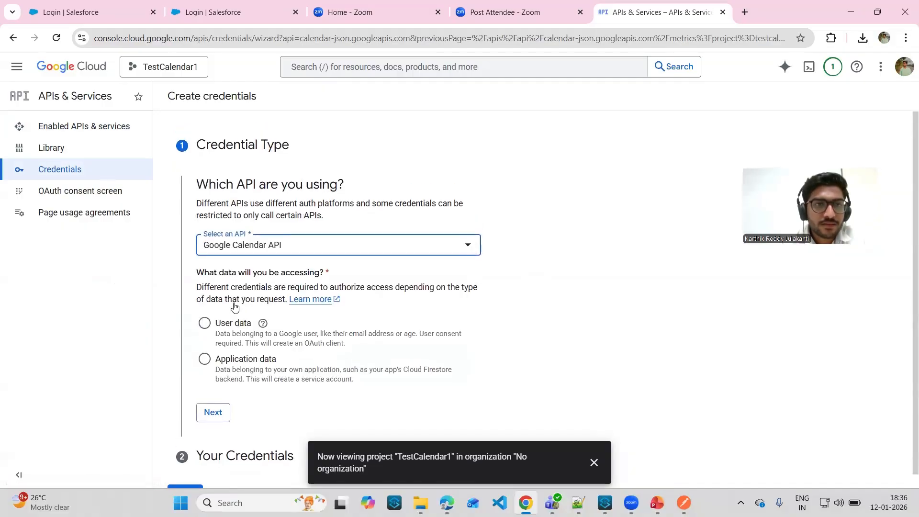
Leave the credentials wizard and look through the project's enabled APIs list and the API Library.
left_click(64, 133)
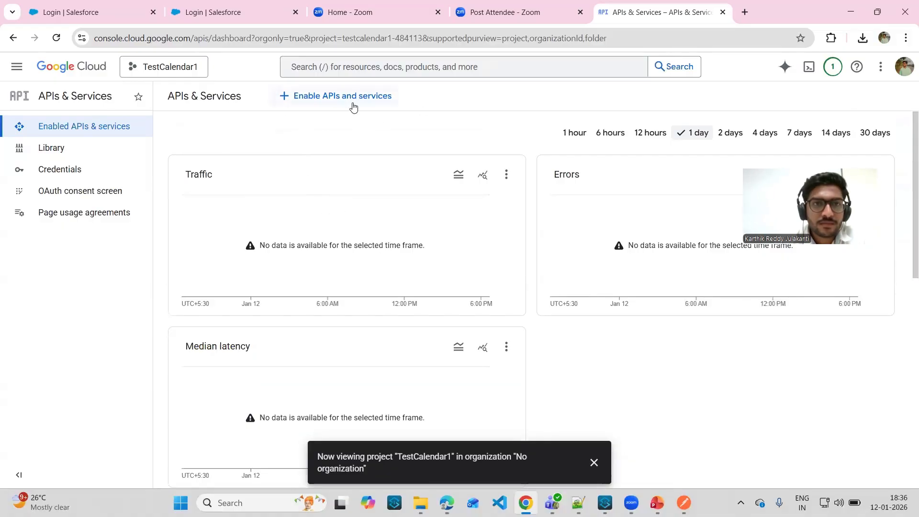
scroll(349, 268, "down", 10)
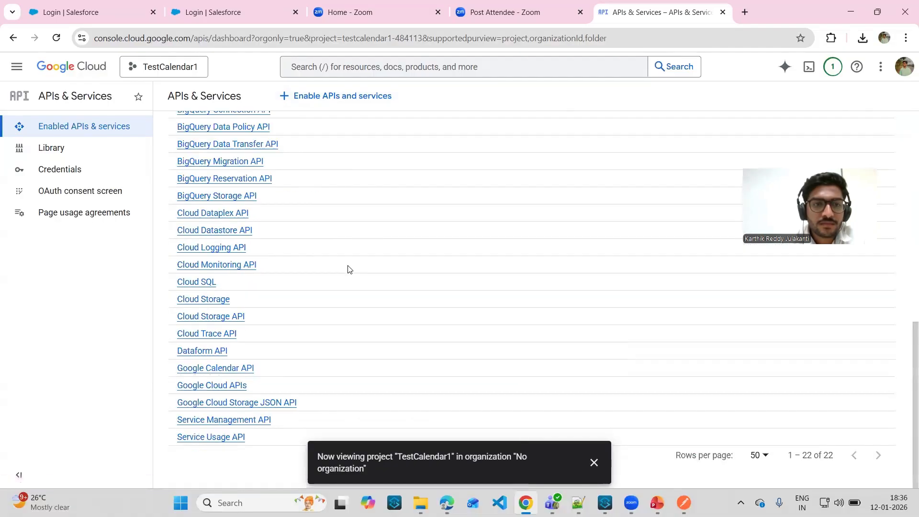
scroll(350, 269, "up", 10)
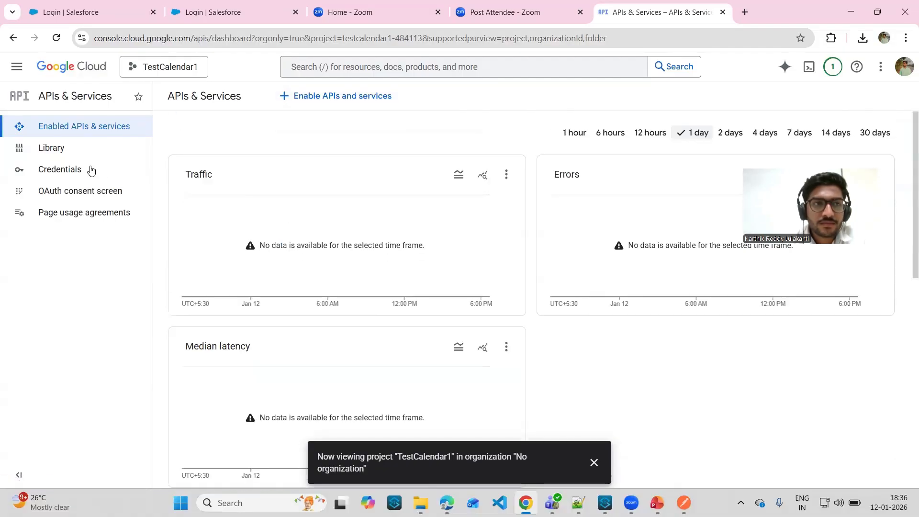
left_click(62, 151)
scroll(145, 249, "down", 1)
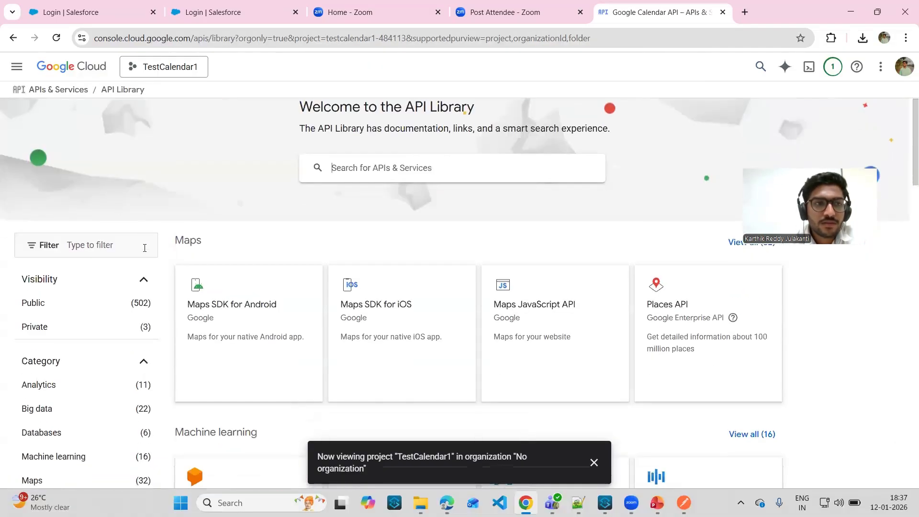
scroll(115, 206, "down", 1)
scroll(115, 206, "up", 2)
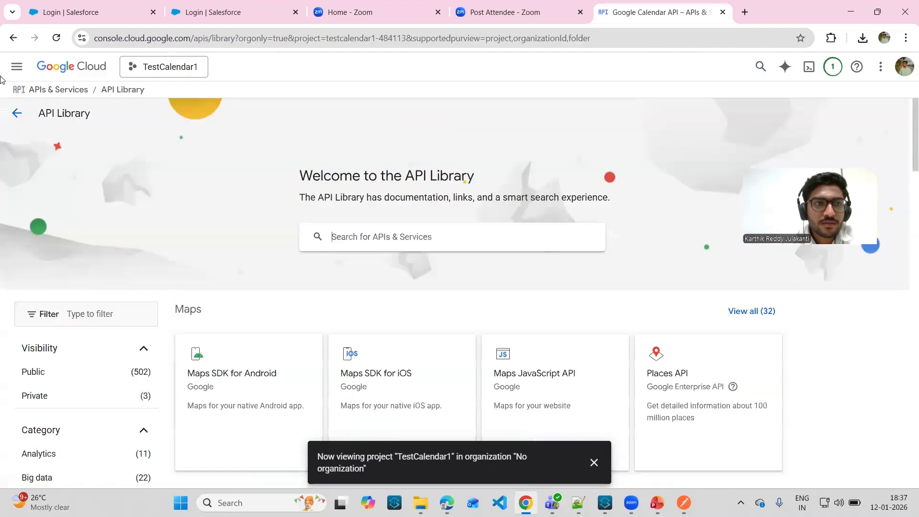
left_click(16, 113)
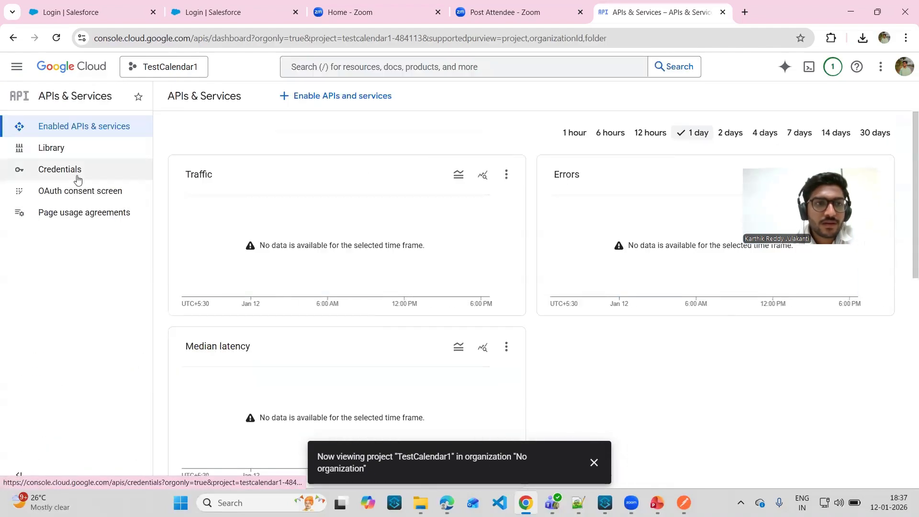
Start configuring the OAuth consent screen from the project's credentials page.
left_click(79, 184)
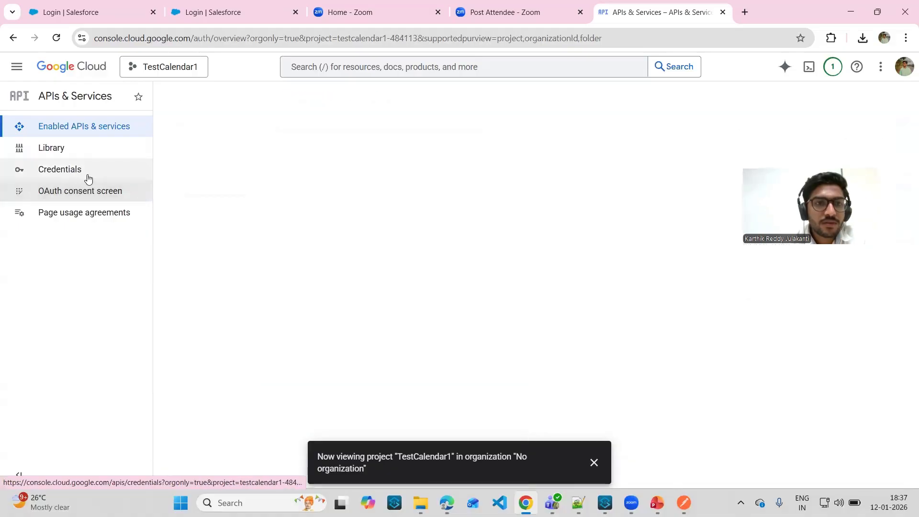
left_click(97, 177)
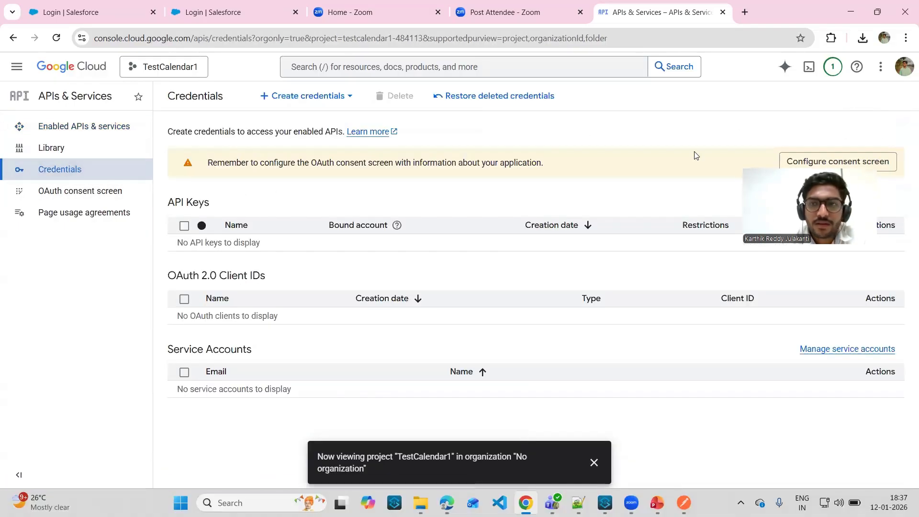
left_click(829, 163)
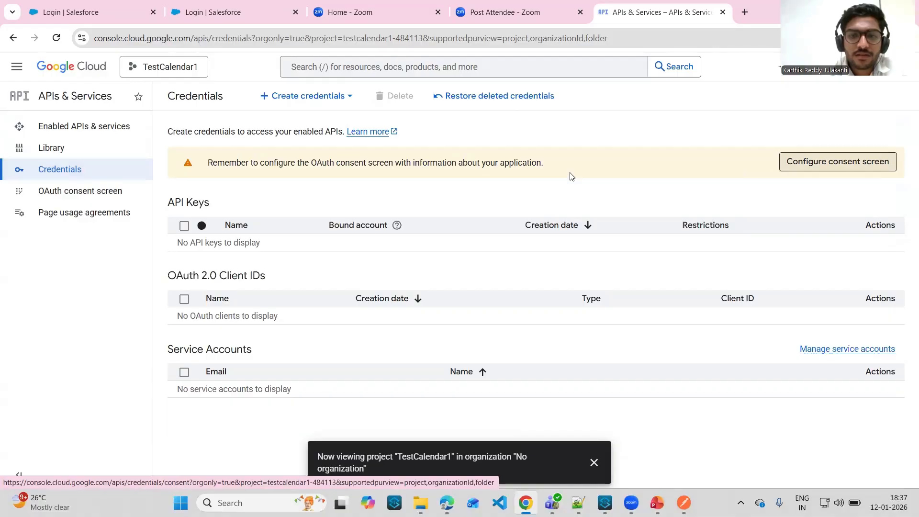
left_click(541, 401)
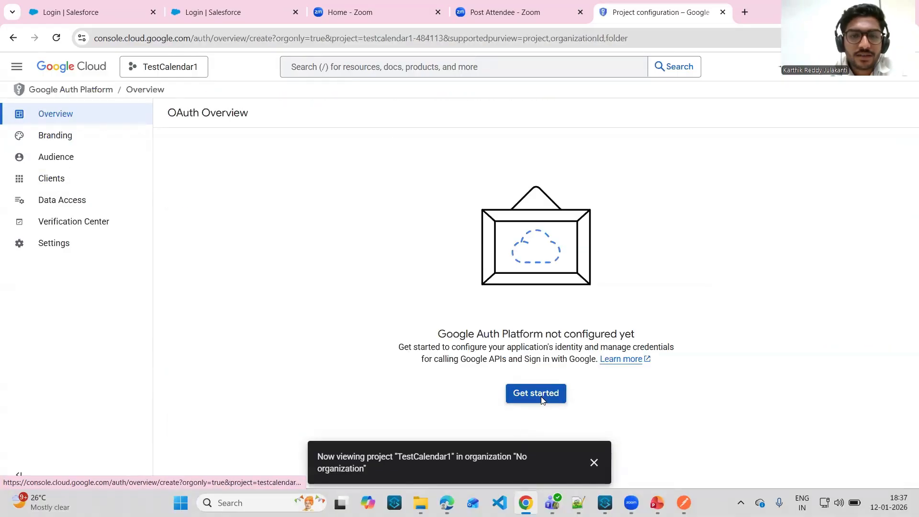
Fill in the app information with the name Calender and the account's own address as user support email.
left_click(253, 193)
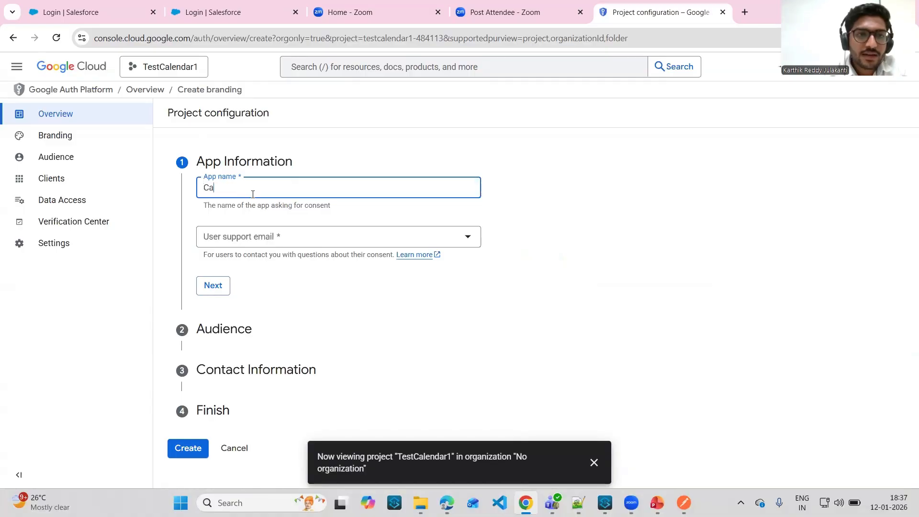
left_click(254, 239)
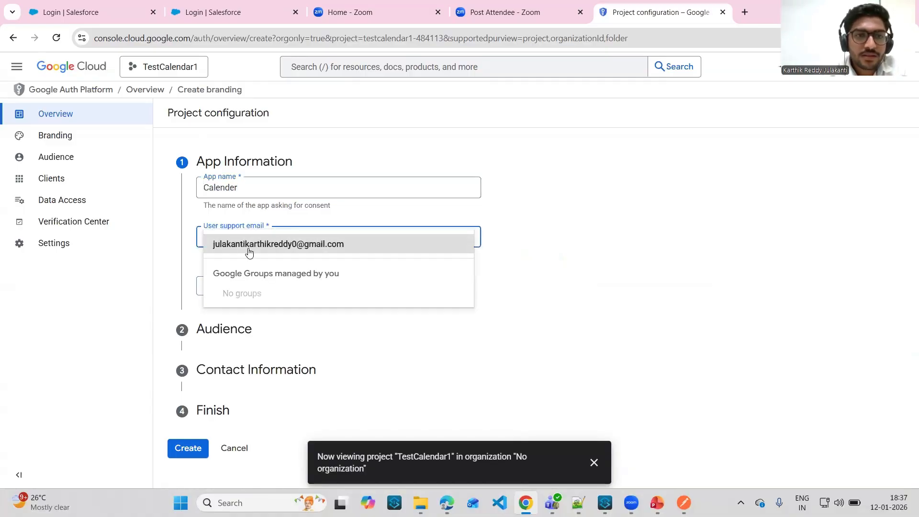
left_click(248, 248)
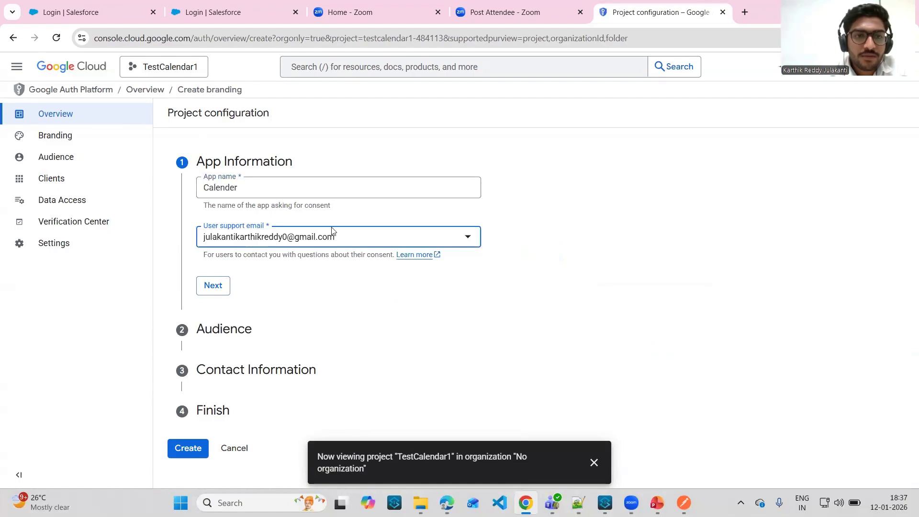
left_click(210, 287)
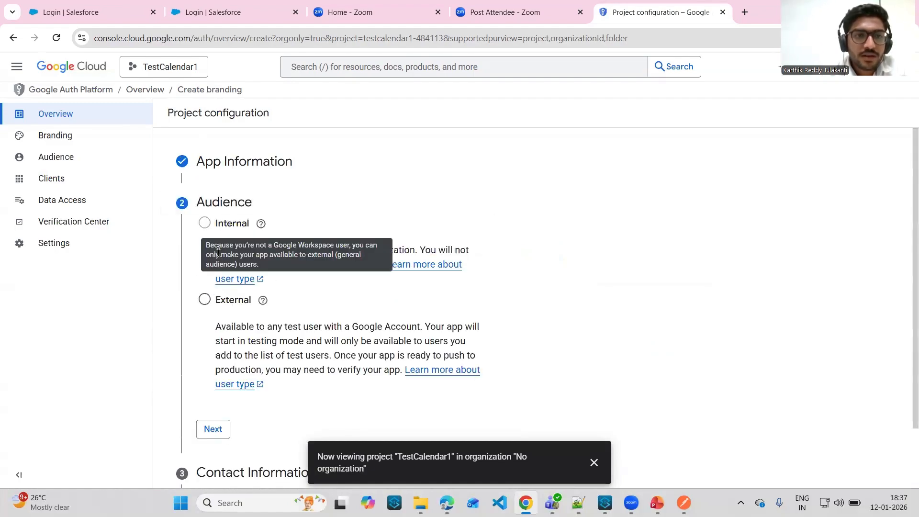
Set the app's audience to External and continue to the contact information.
left_click(204, 301)
scroll(340, 312, "down", 2)
scroll(341, 312, "up", 2)
scroll(225, 364, "down", 1)
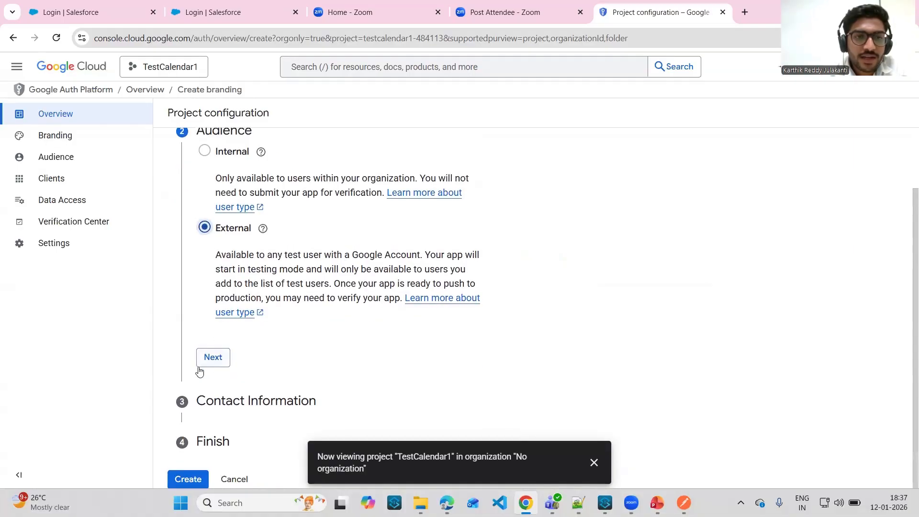
left_click(215, 358)
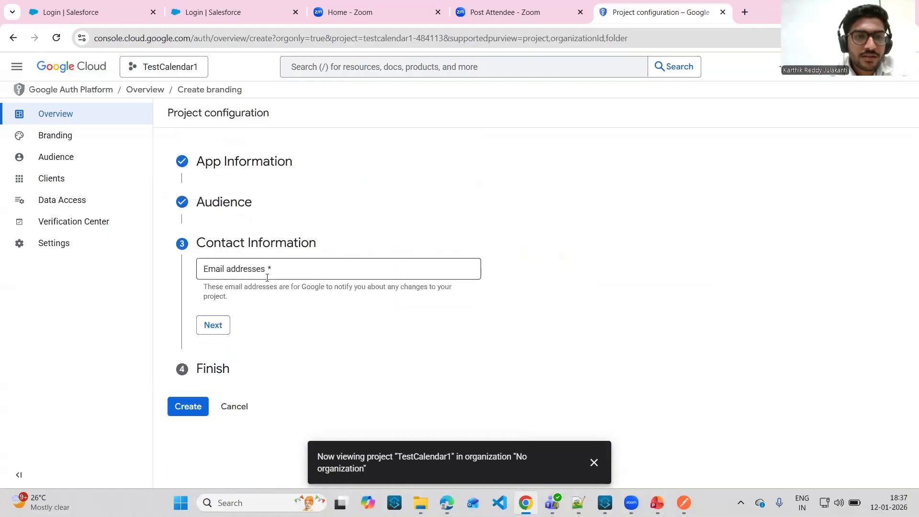
Enter the developer's contact email address in the contact information and continue to the final section.
left_click(267, 276)
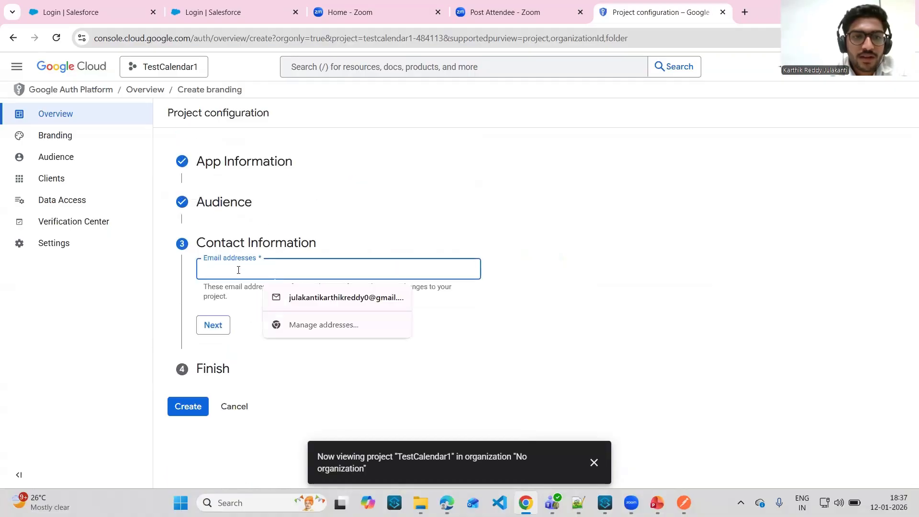
left_click(239, 317)
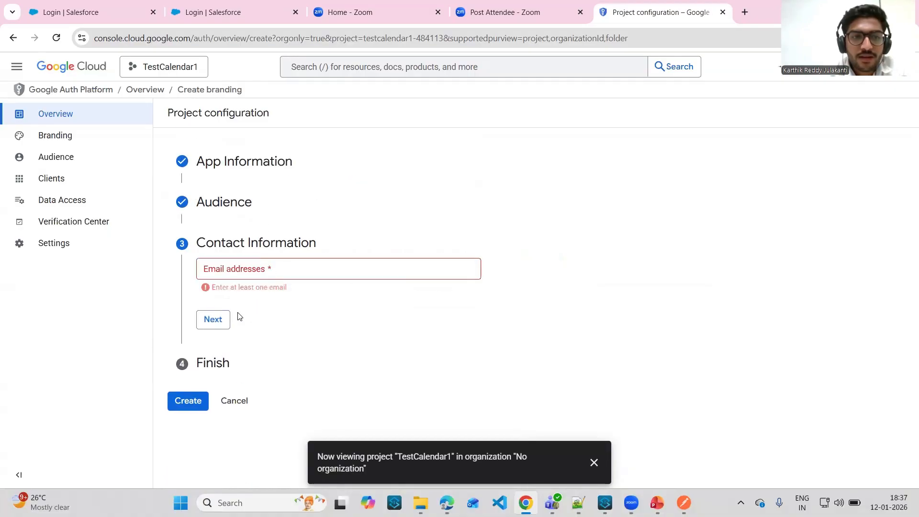
left_click(234, 271)
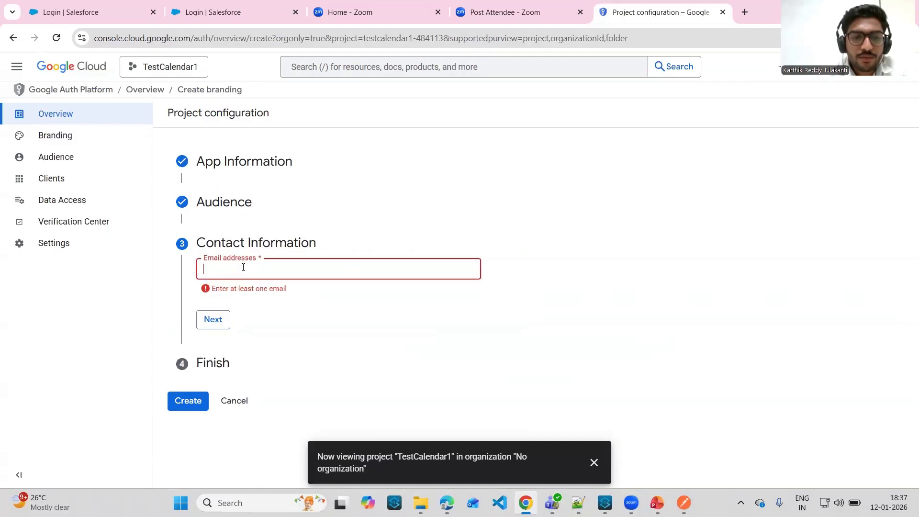
left_click(244, 267)
left_click(323, 298)
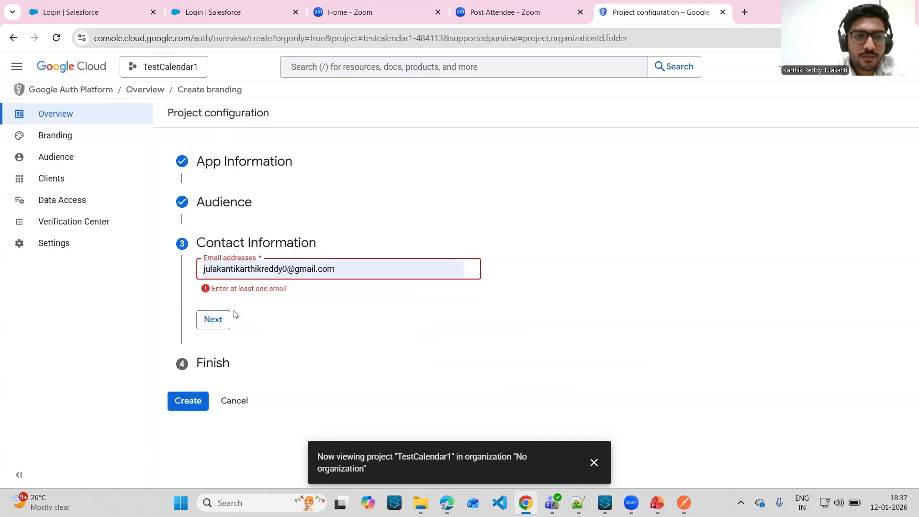
left_click(227, 321)
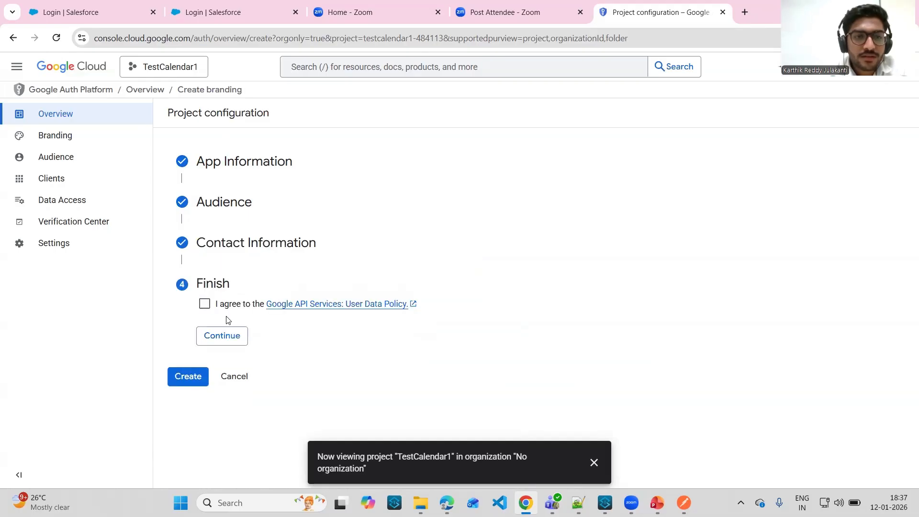
Agree to the Google API Services User Data Policy and create the OAuth configuration.
left_click(204, 306)
left_click(234, 333)
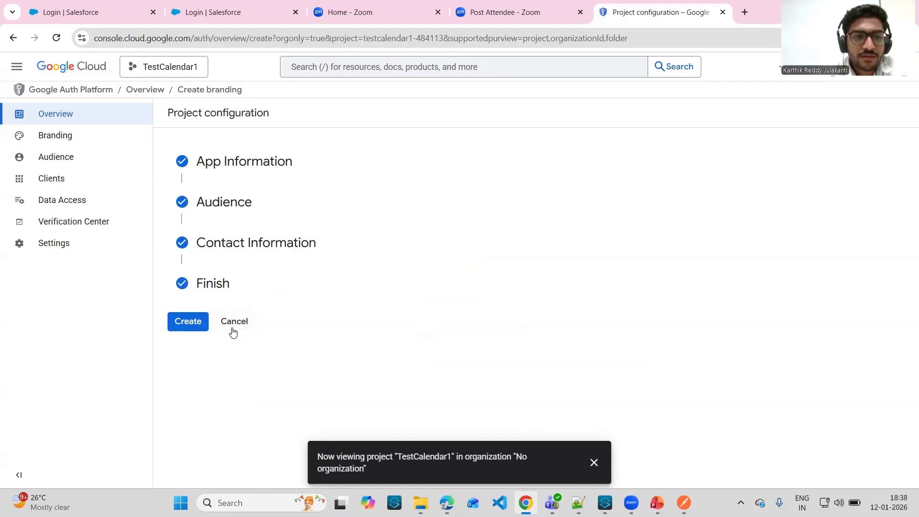
left_click(191, 323)
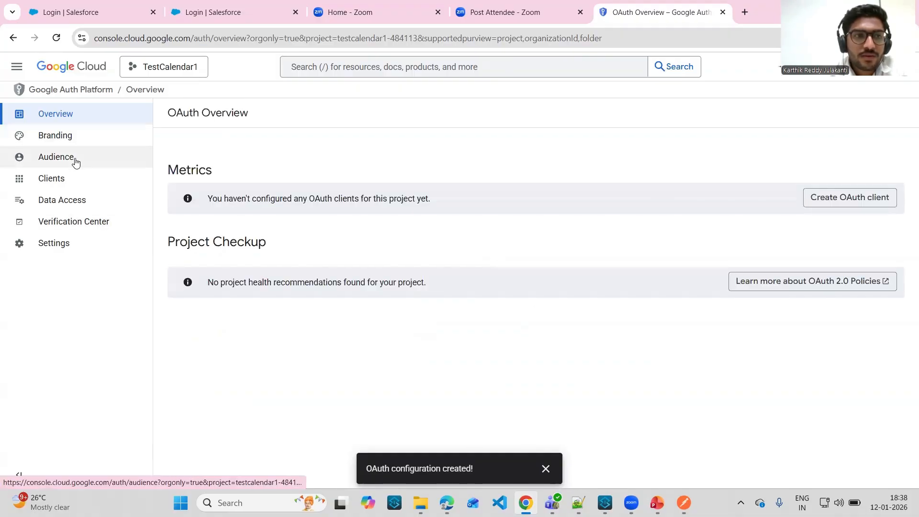
Review the OAuth app's branding settings, including its app information, logo and domain fields.
left_click(76, 136)
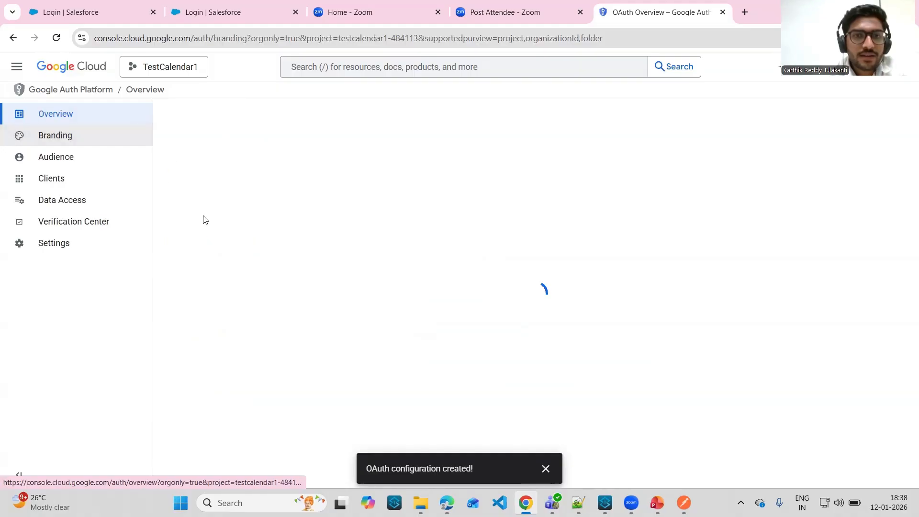
scroll(234, 239, "down", 8)
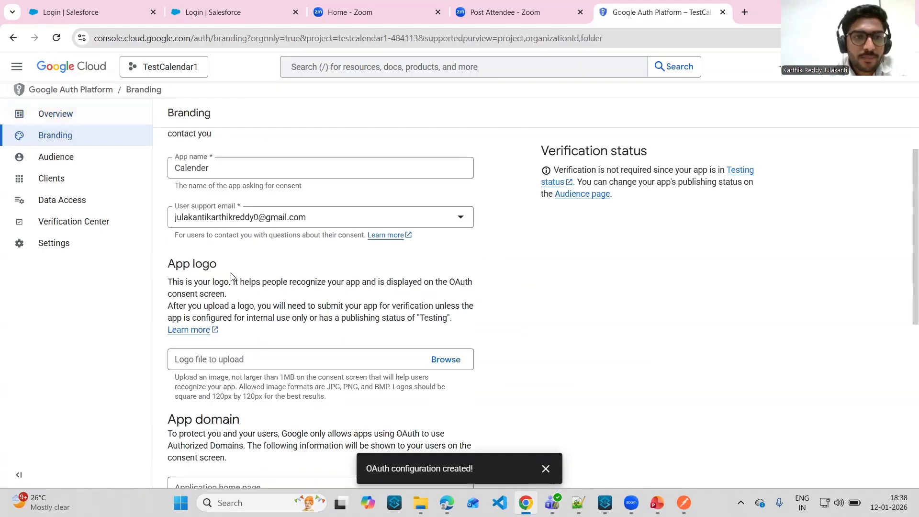
scroll(231, 277, "up", 5)
scroll(232, 276, "up", 1)
scroll(231, 276, "down", 5)
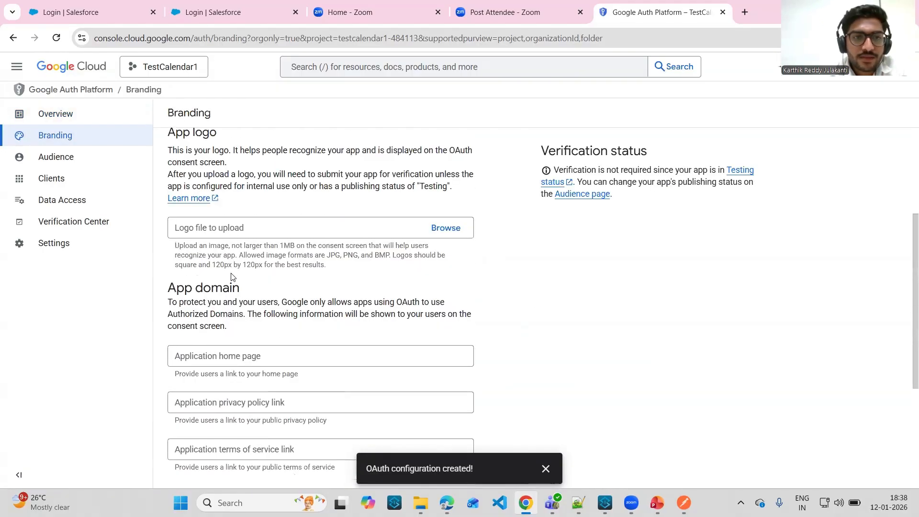
Add the account's own email address as a test user in the app's audience settings and save it.
left_click(76, 158)
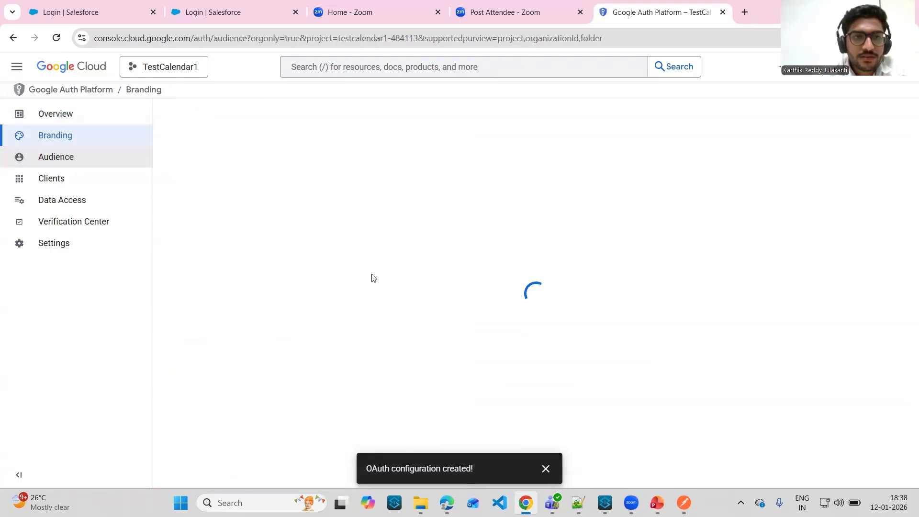
scroll(374, 277, "down", 2)
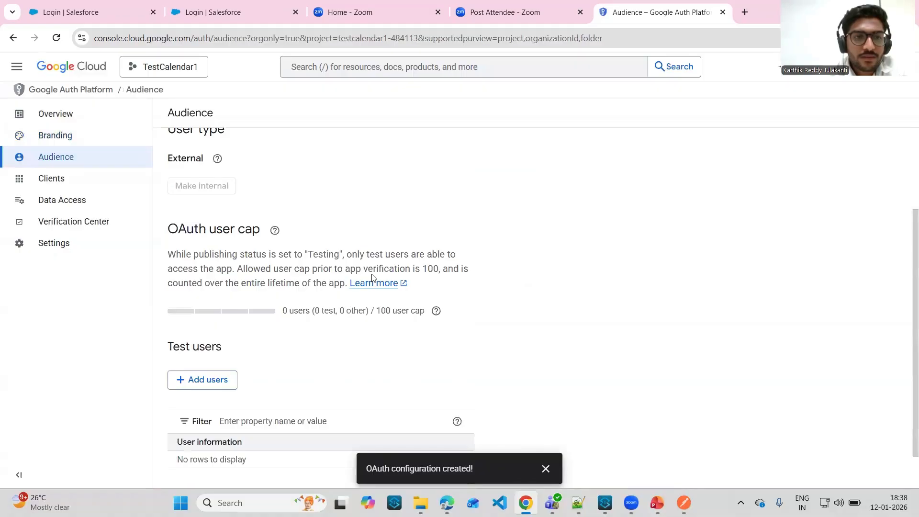
scroll(304, 224, "up", 1)
scroll(190, 337, "down", 2)
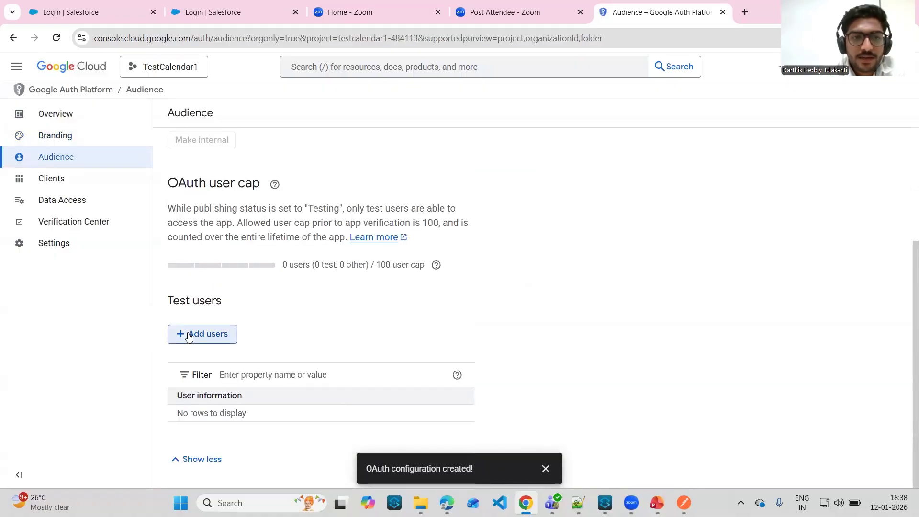
left_click(202, 333)
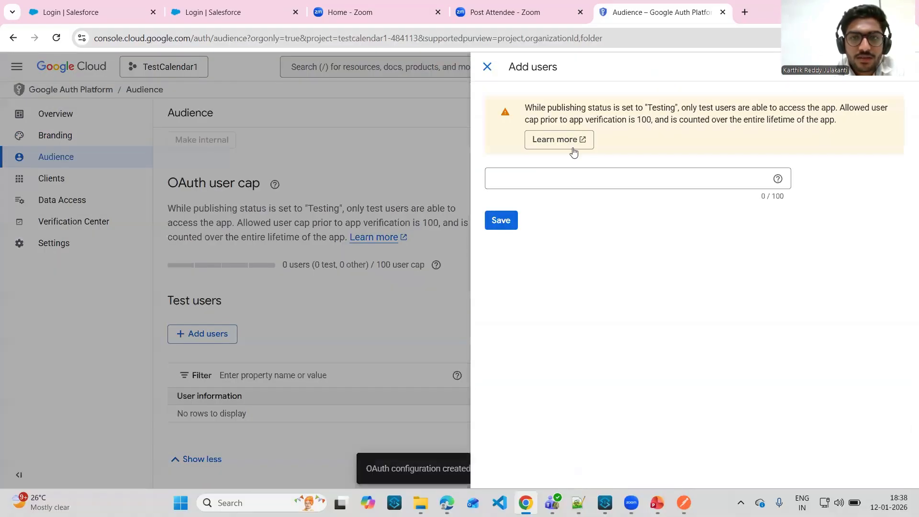
left_click(514, 170)
left_click(587, 206)
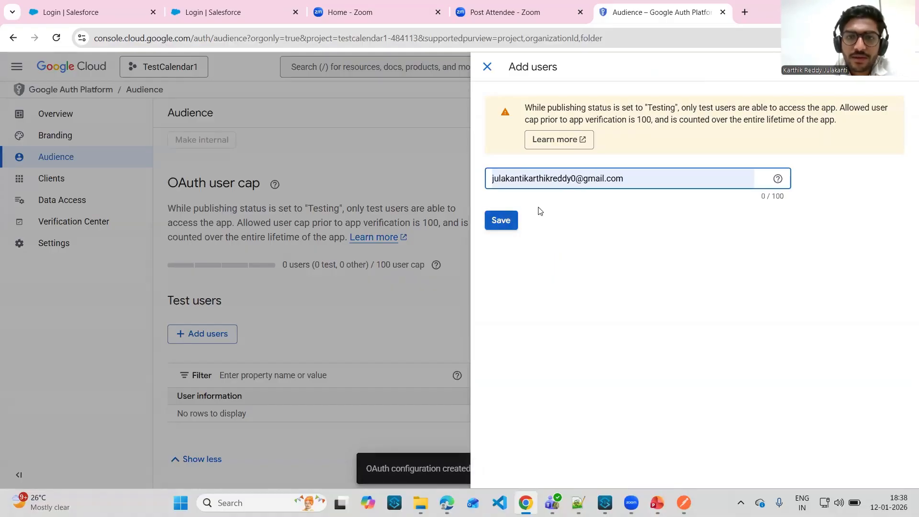
left_click(506, 222)
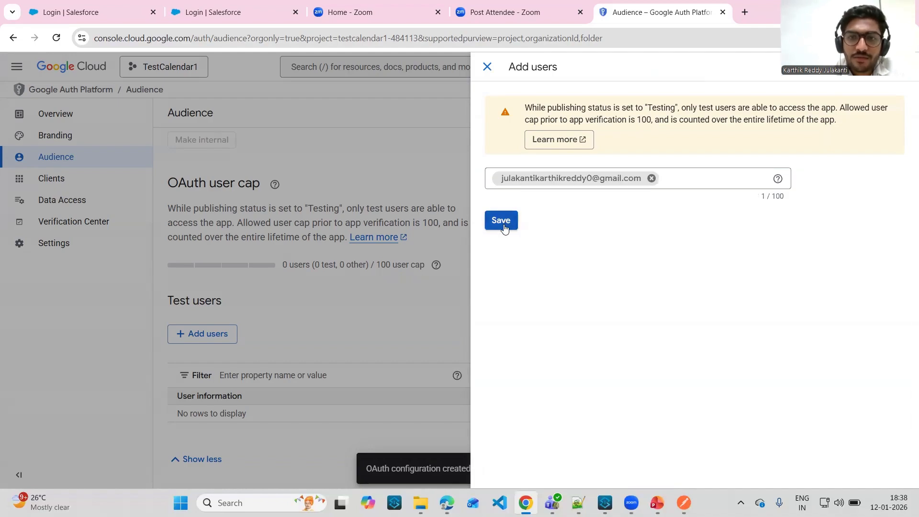
left_click(504, 226)
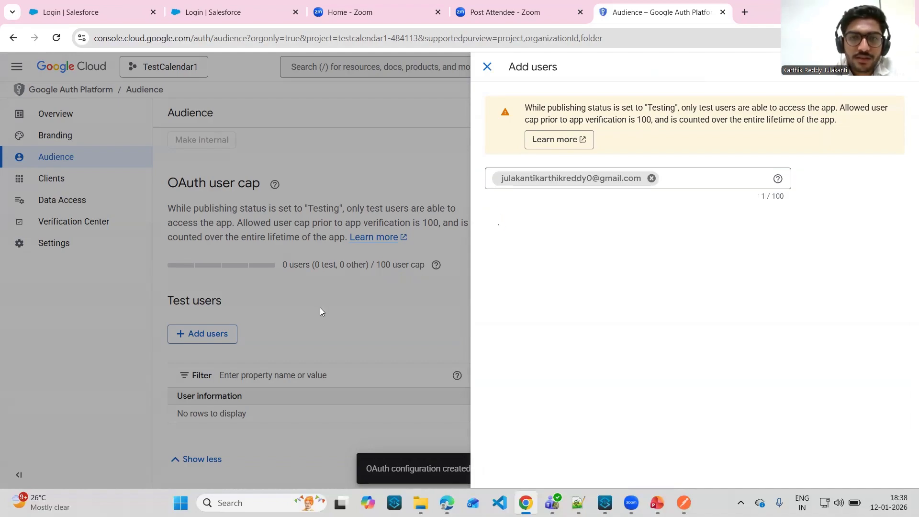
Open the project's OAuth clients page.
scroll(320, 311, "up", 3)
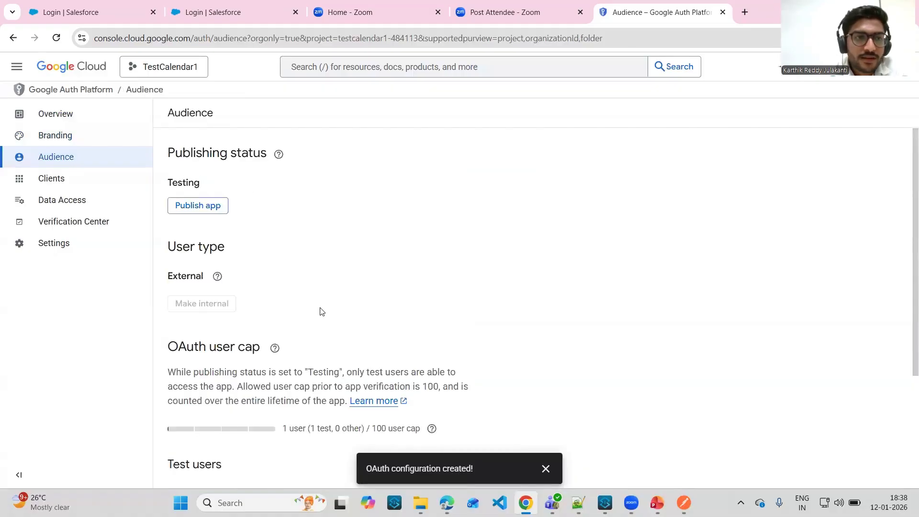
left_click(96, 183)
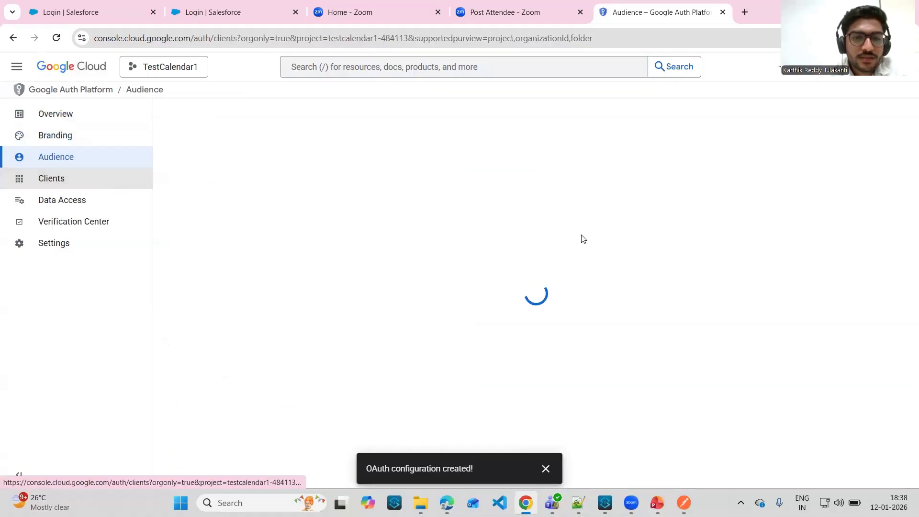
Start a new OAuth client ID and set its application type to Web application.
left_click(258, 115)
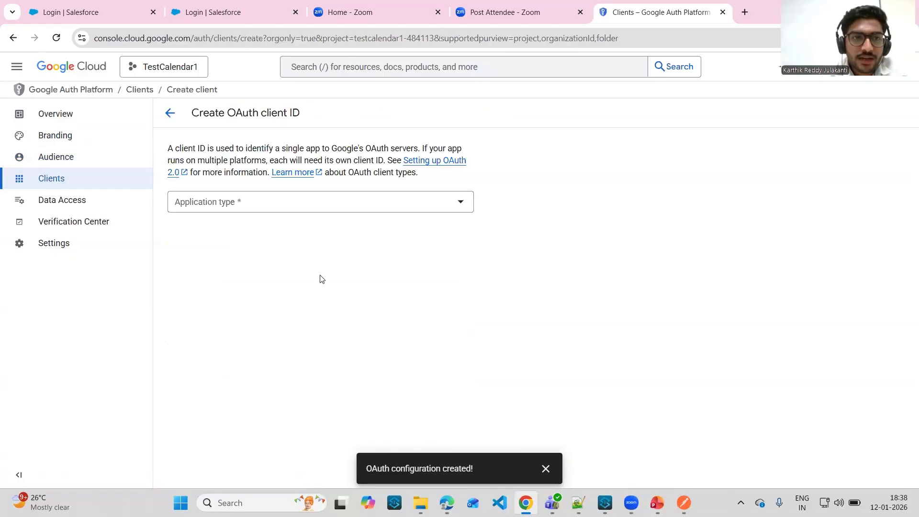
left_click(276, 207)
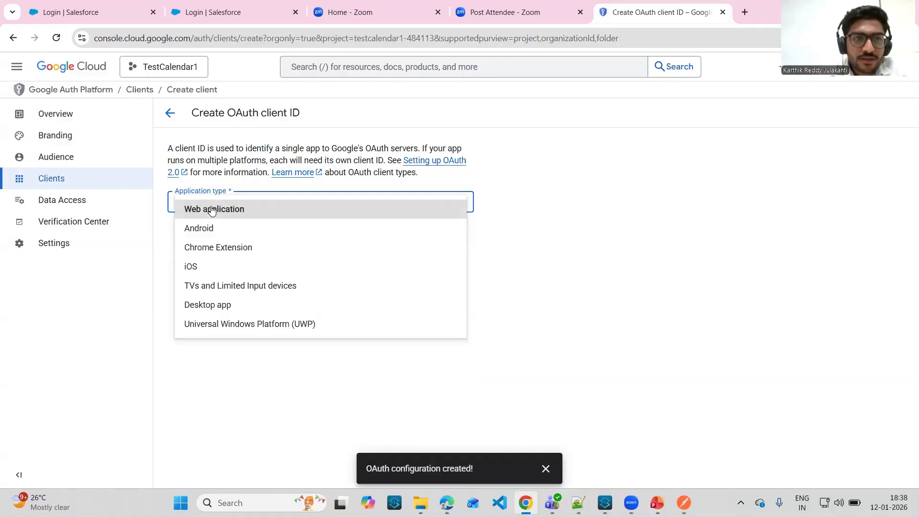
left_click(212, 209)
Replace the web client's default name with Mulesoft.
left_click(225, 213)
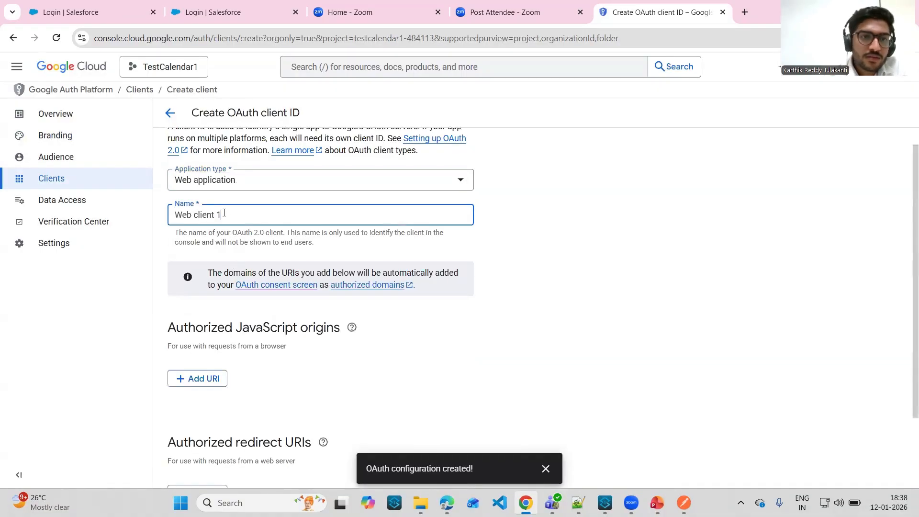
key("BackSpace")
key("BackSpace")
key("BackSpace")
key("BackSpace")
key("BackSpace")
key("BackSpace")
key("BackSpace")
key("BackSpace")
key("BackSpace")
key("BackSpace")
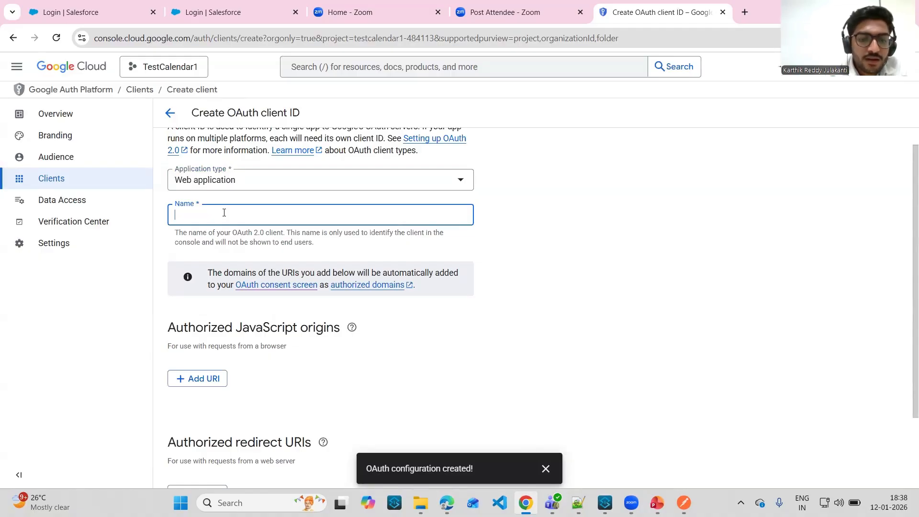
type("Muel")
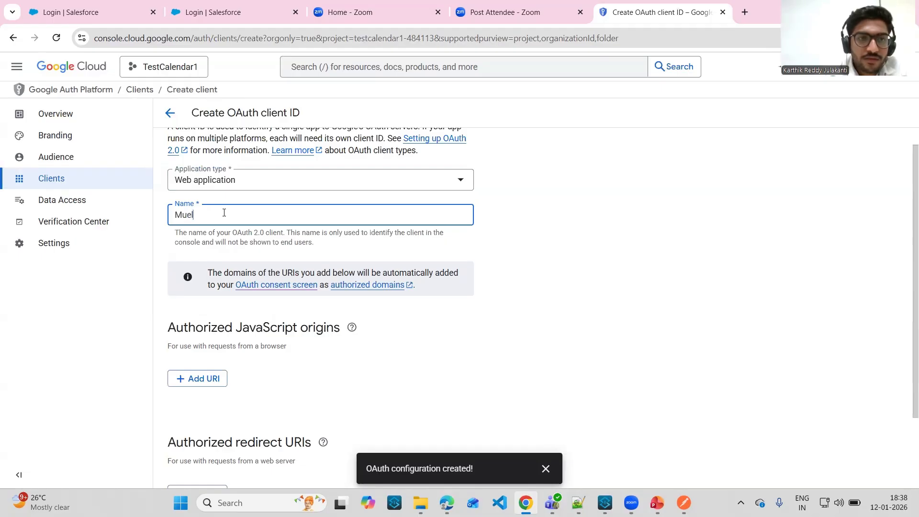
type("soft")
scroll(227, 272, "down", 2)
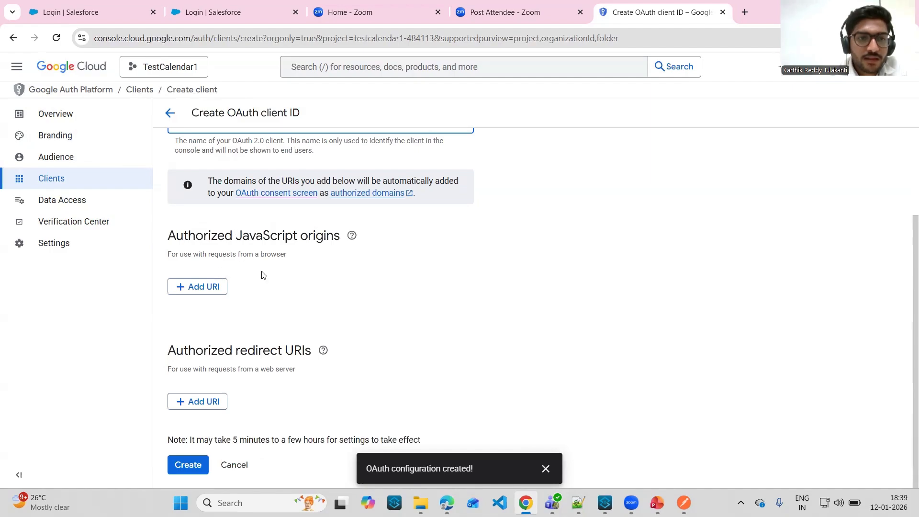
left_click(200, 400)
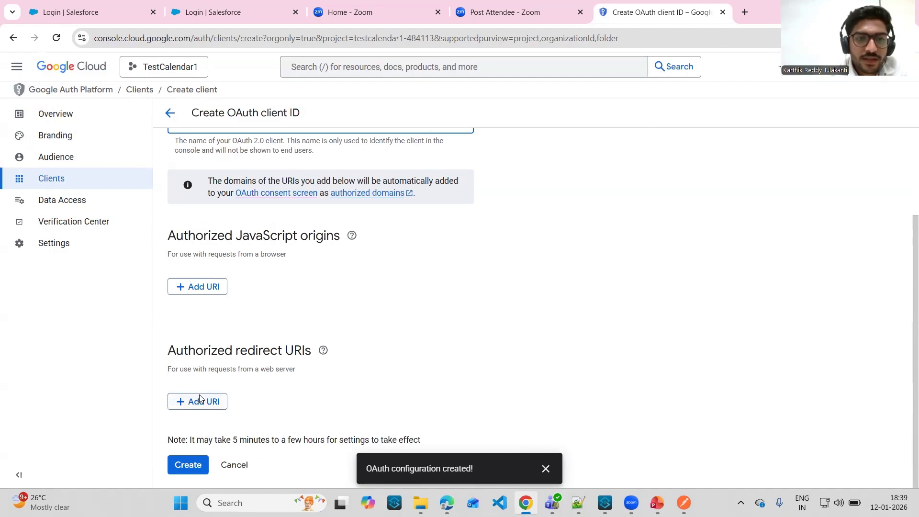
type("h")
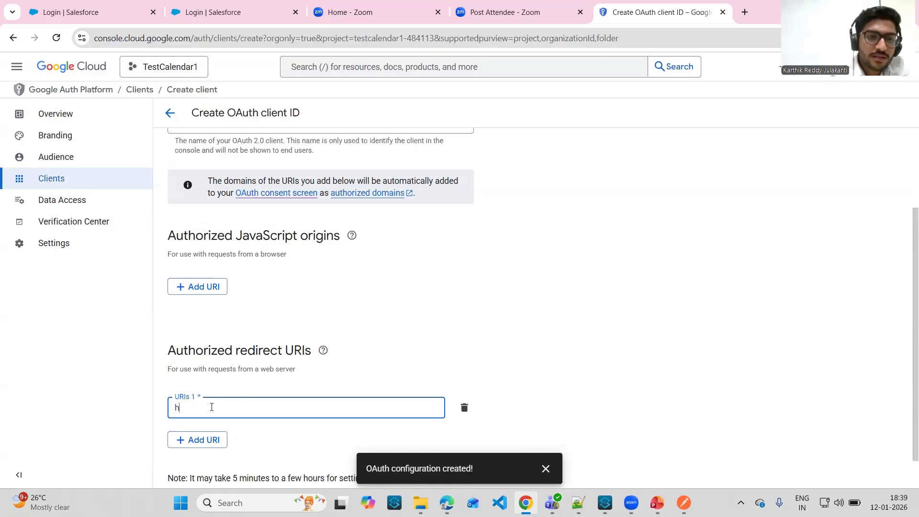
type("ttp://")
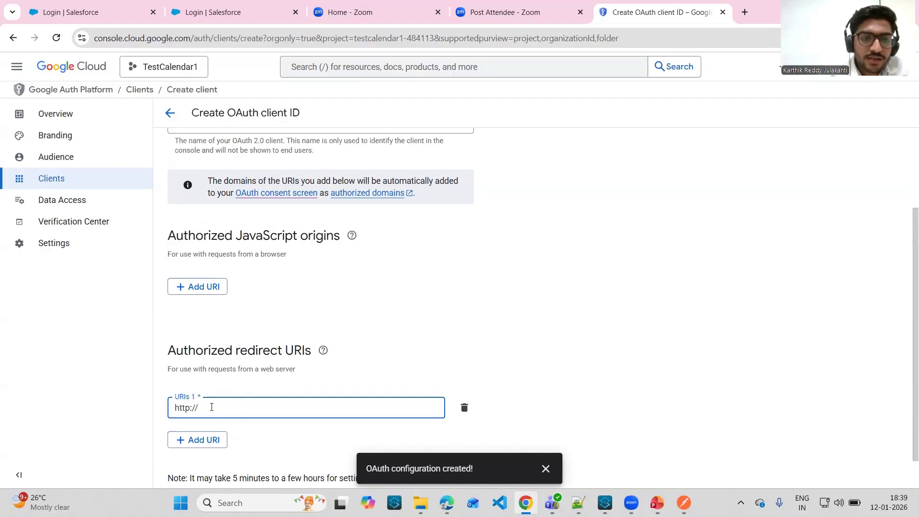
type("localhost")
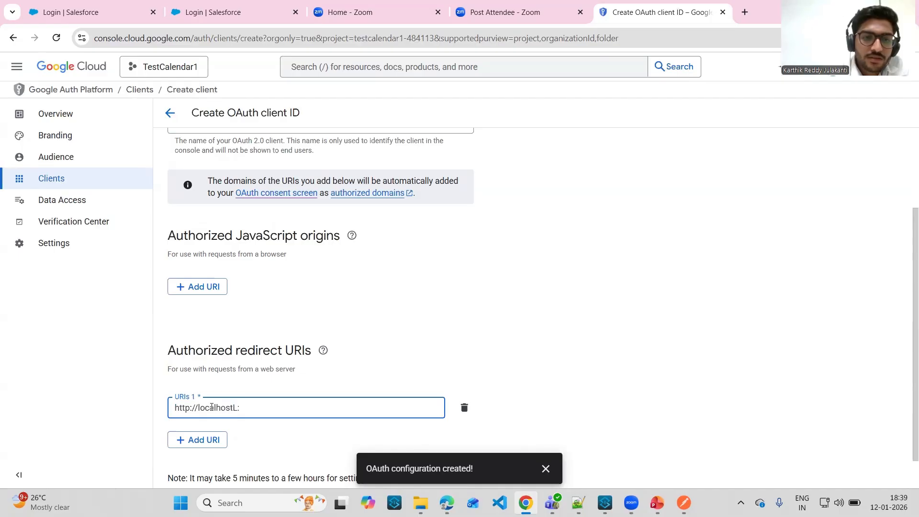
type(":8")
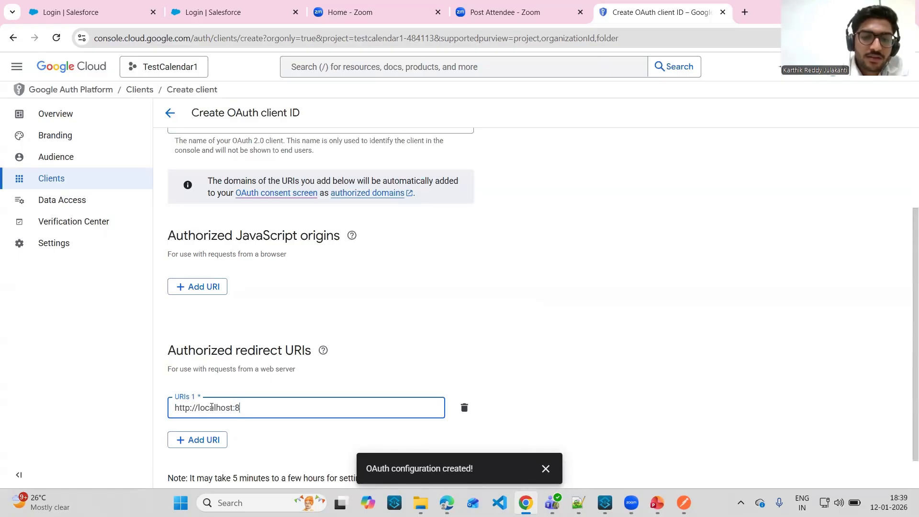
type("081/callback")
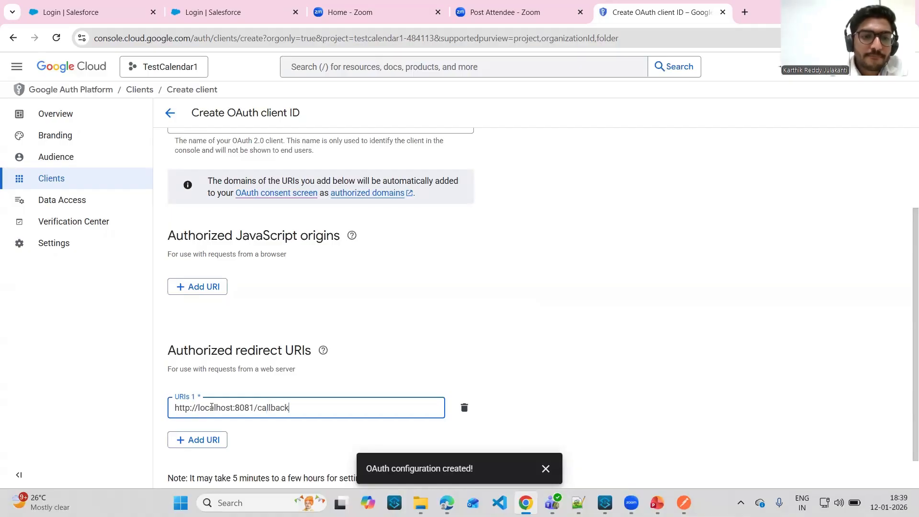
Create the OAuth client, view its generated client ID and secret, and close the confirmation.
scroll(211, 407, "down", 1)
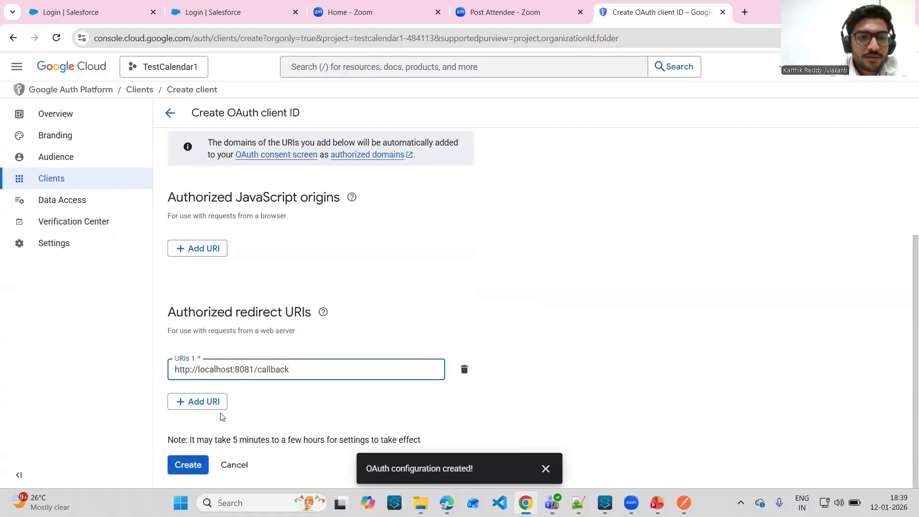
left_click(186, 467)
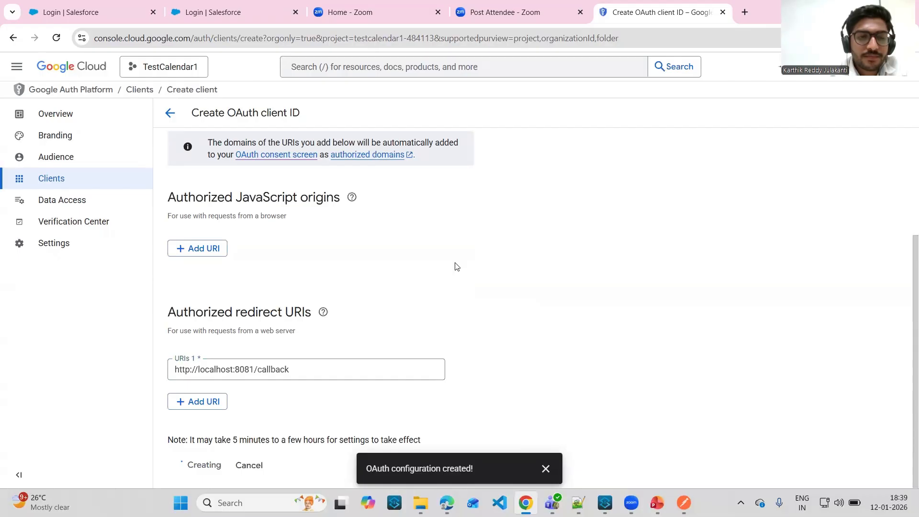
scroll(406, 315, "down", 1)
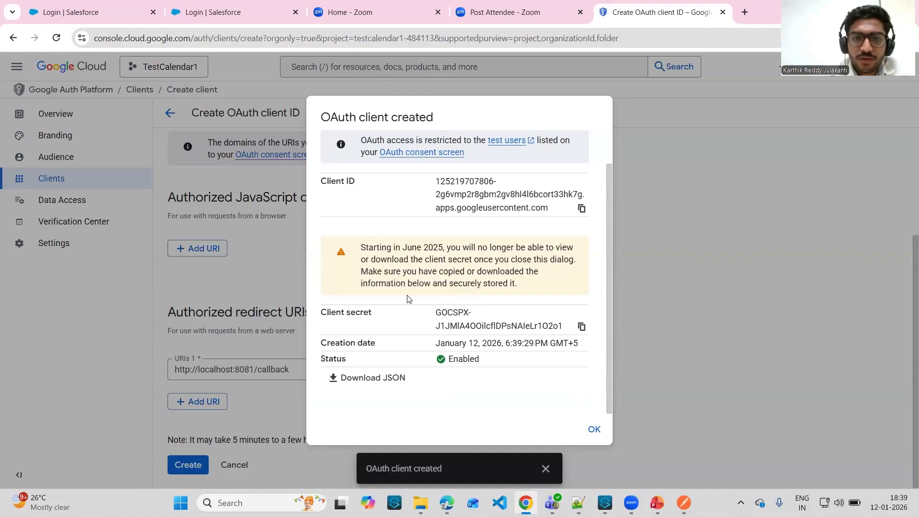
left_click(594, 430)
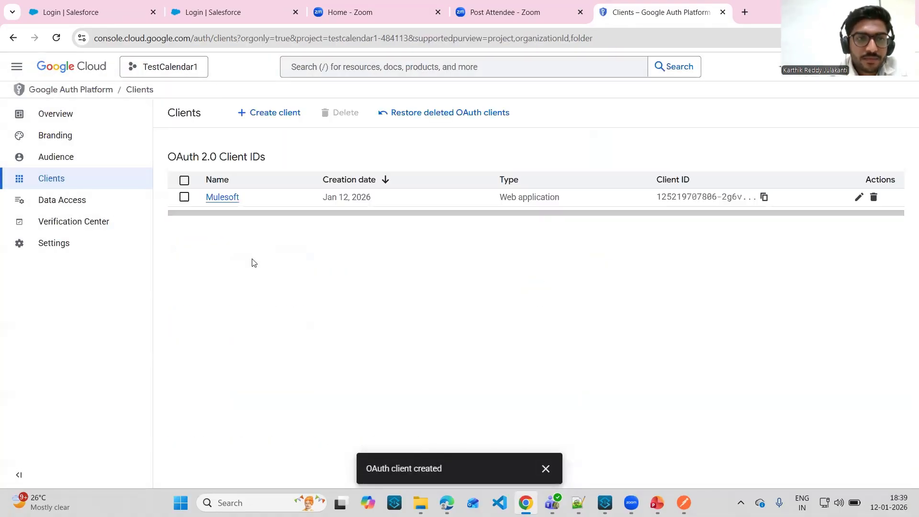
Review the project's data access scopes and the list of scopes available to add, without changing them, and look at the advanced settings.
left_click(87, 201)
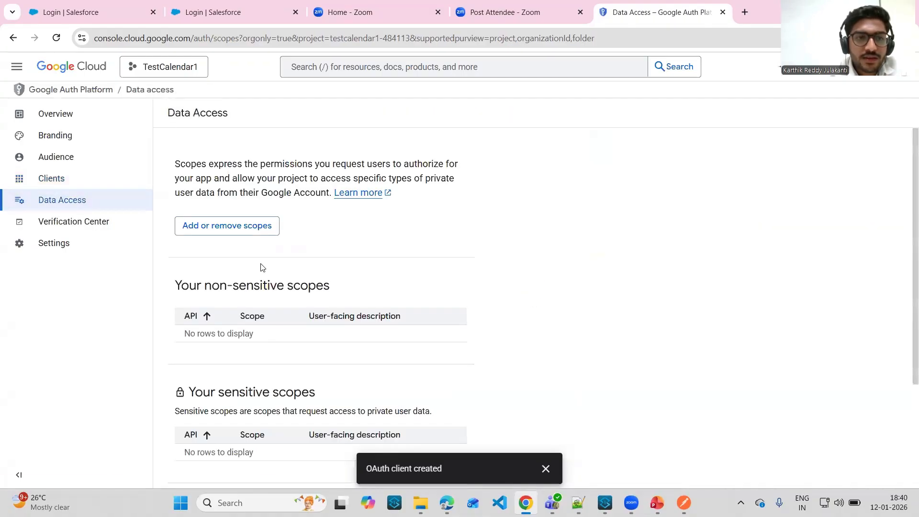
scroll(261, 267, "down", 3)
scroll(203, 229, "up", 3)
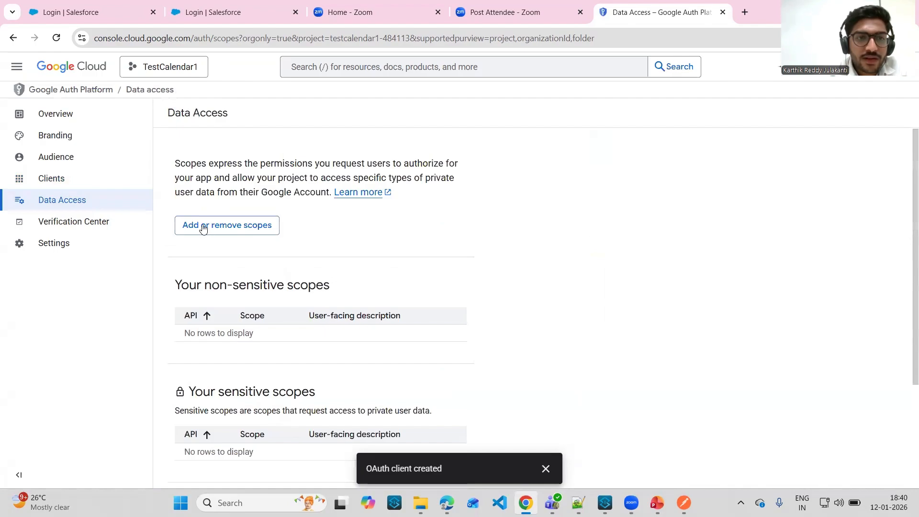
left_click(203, 226)
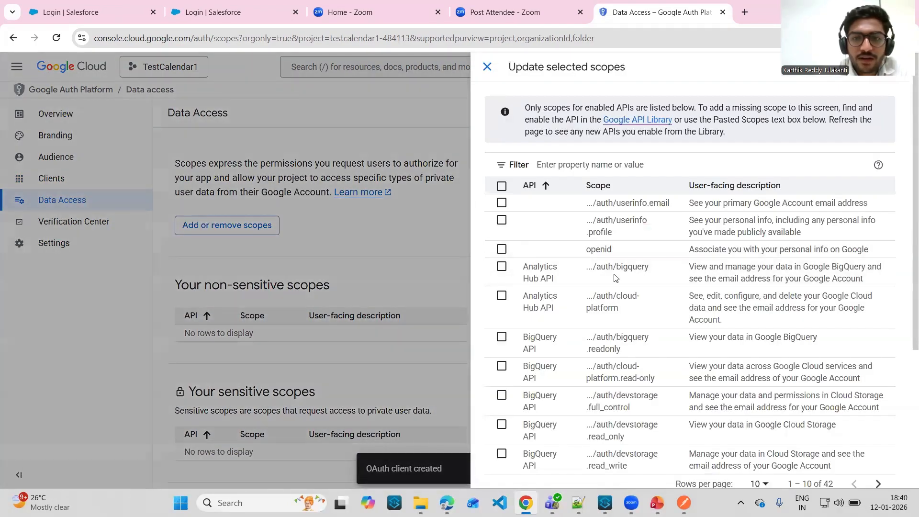
scroll(616, 278, "down", 5)
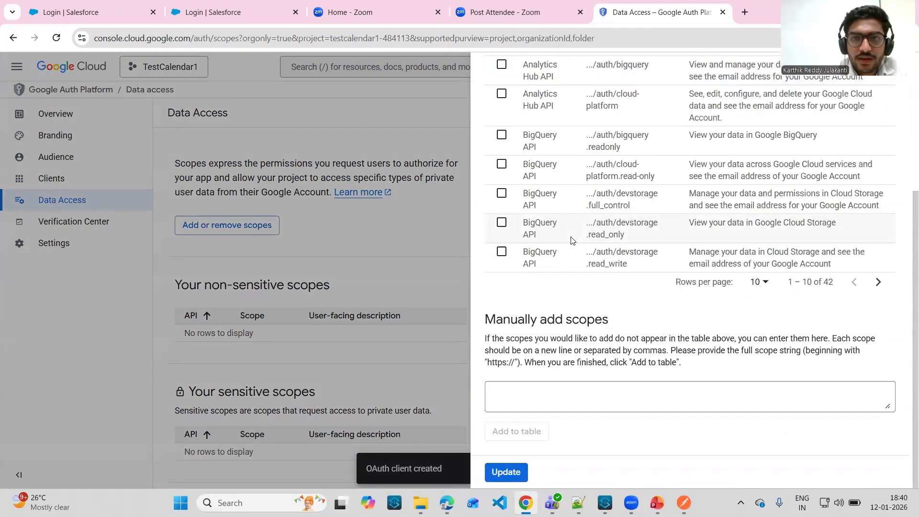
scroll(573, 240, "up", 5)
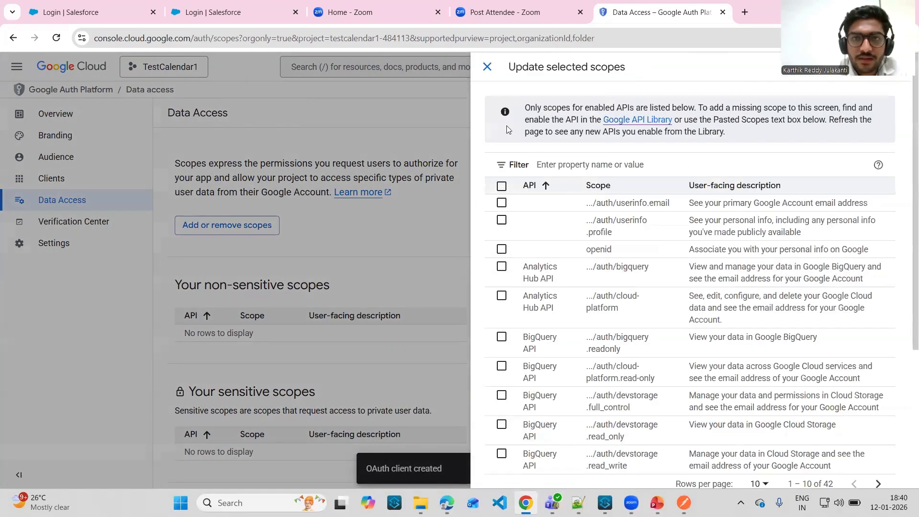
left_click(485, 68)
scroll(319, 303, "down", 2)
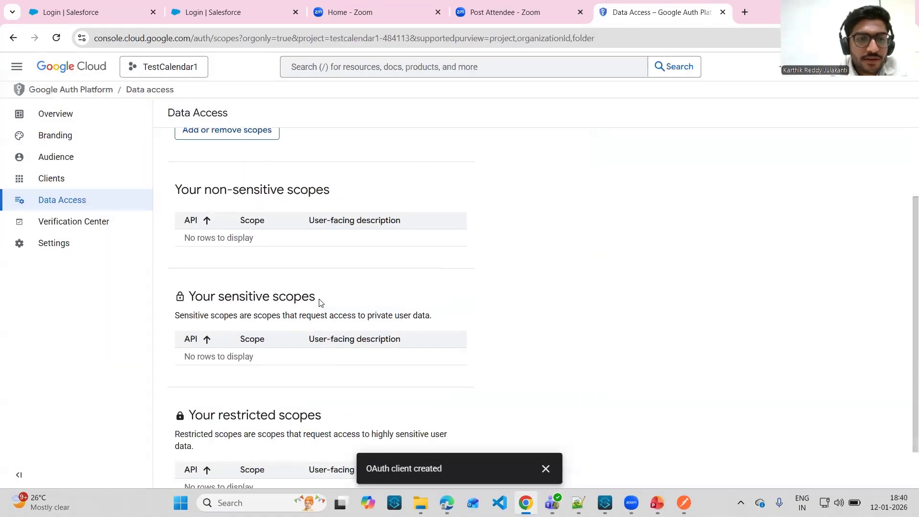
scroll(320, 302, "down", 1)
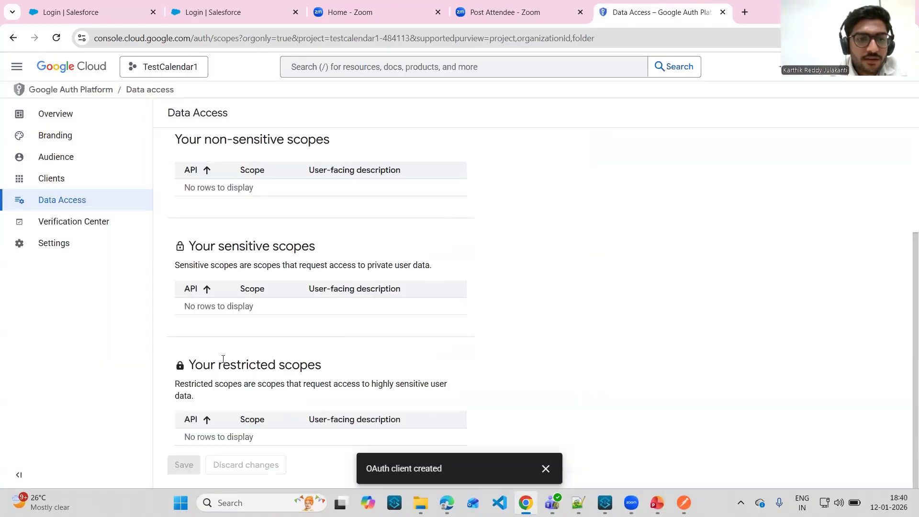
left_click(75, 228)
left_click(96, 245)
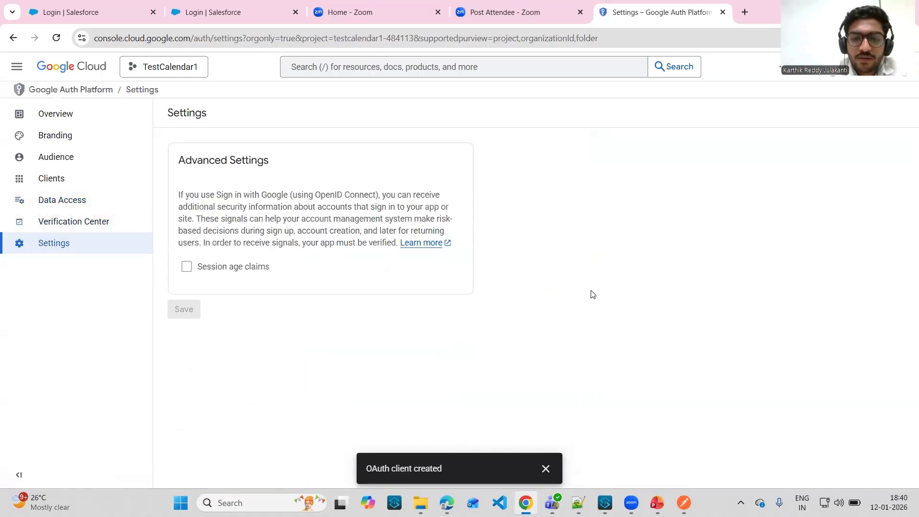
Switch to Anypoint Studio and look over the Google Calendar flows in google-calender-impl.xml.
left_click(606, 503)
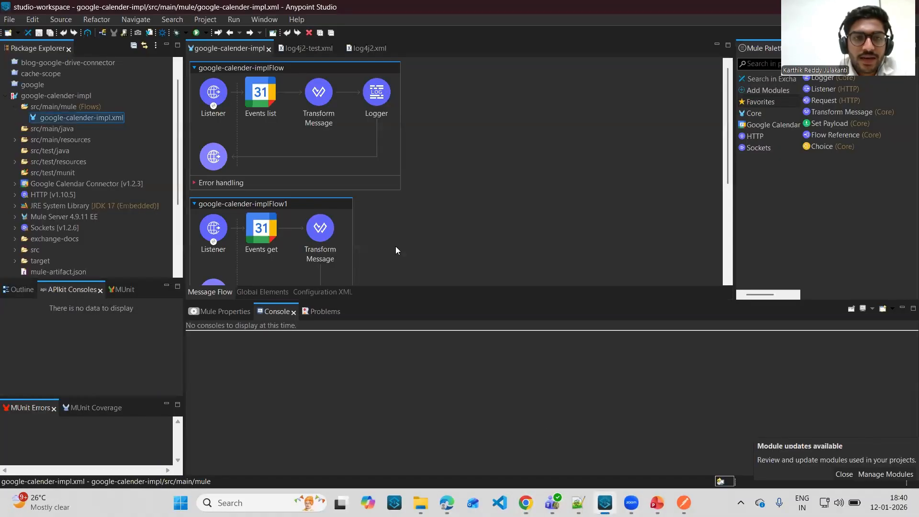
scroll(428, 194, "down", 5)
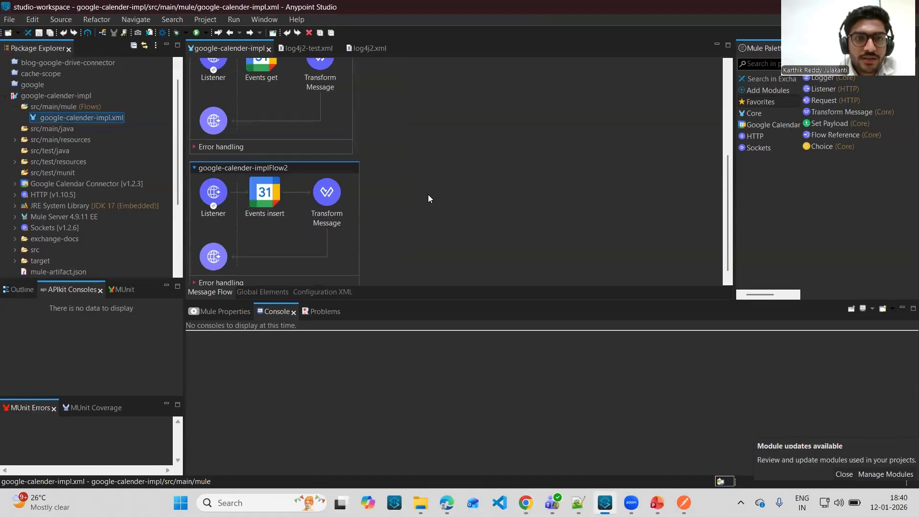
scroll(428, 194, "up", 5)
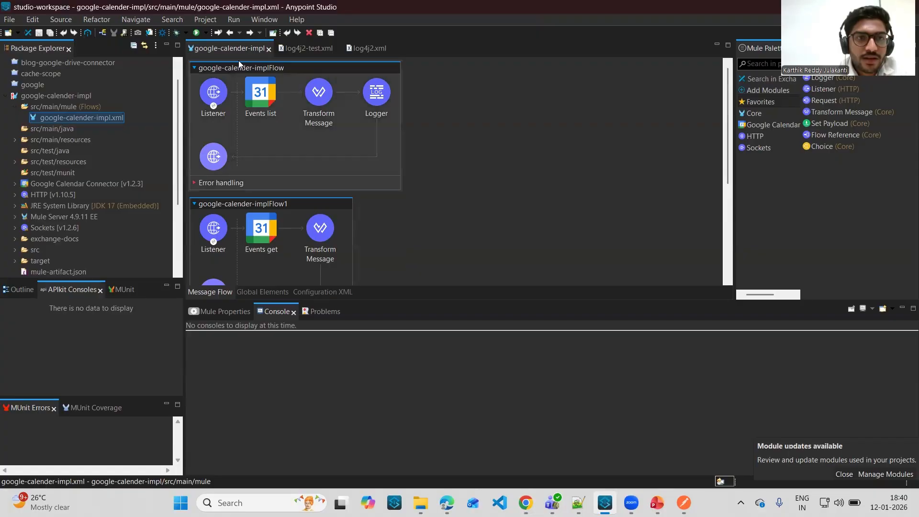
scroll(253, 101, "down", 3)
scroll(252, 100, "up", 3)
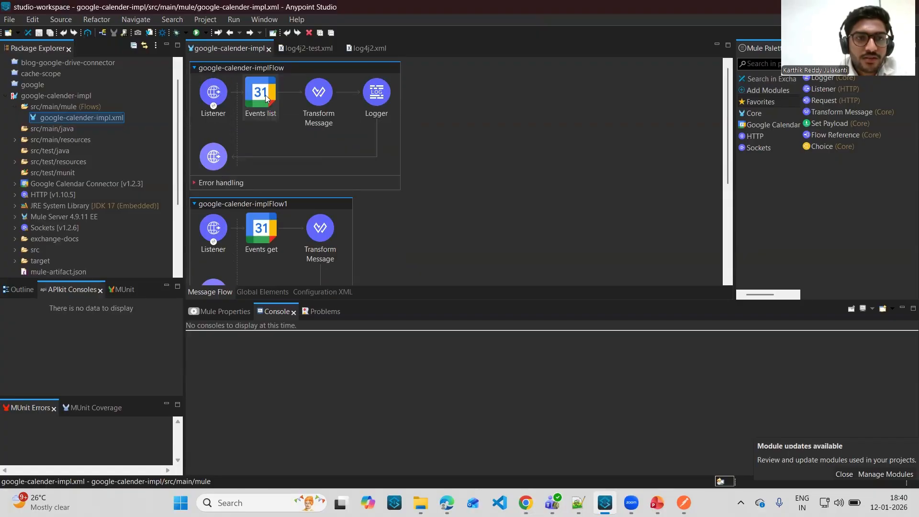
Open the properties of the Events list operation in google-calender-implFlow and dismiss the module updates notification.
left_click(267, 99)
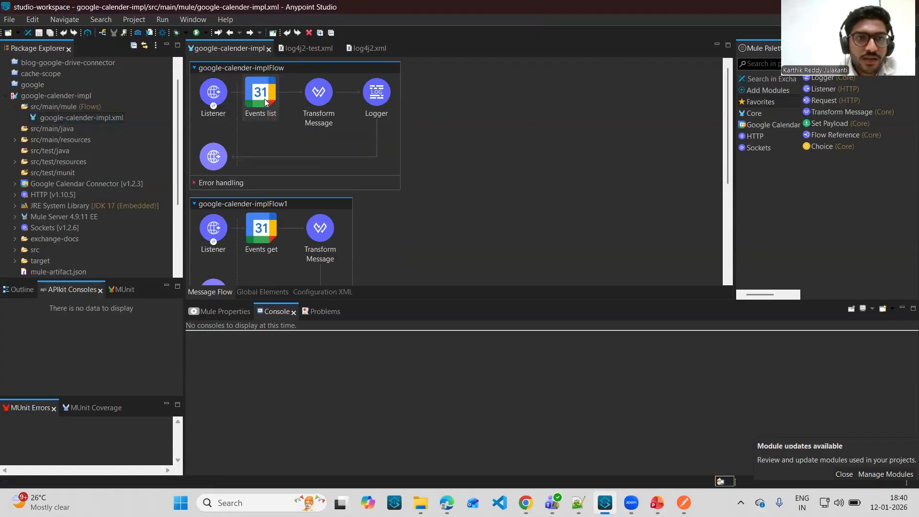
double_click(265, 99)
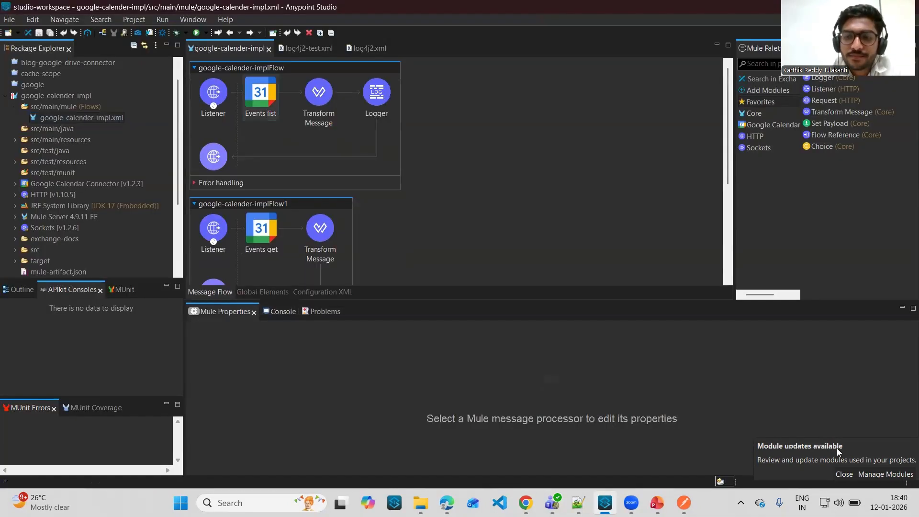
left_click(841, 474)
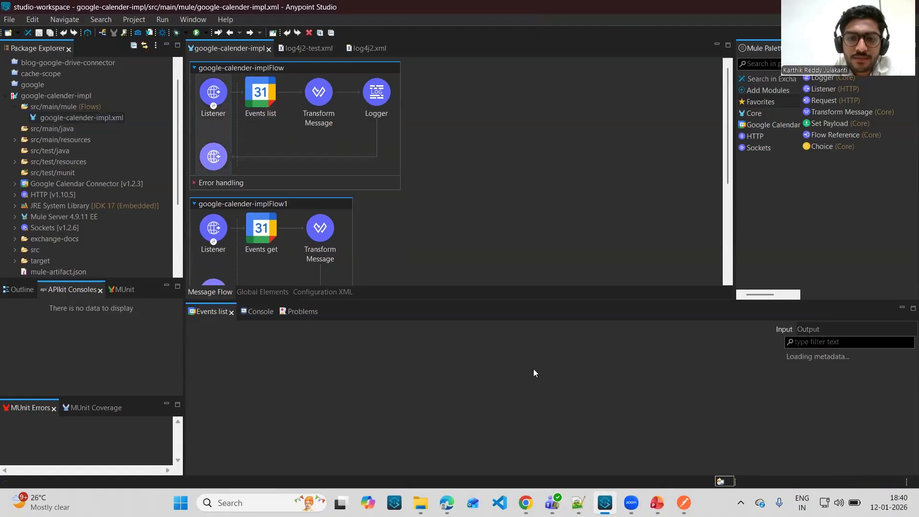
left_click(217, 124)
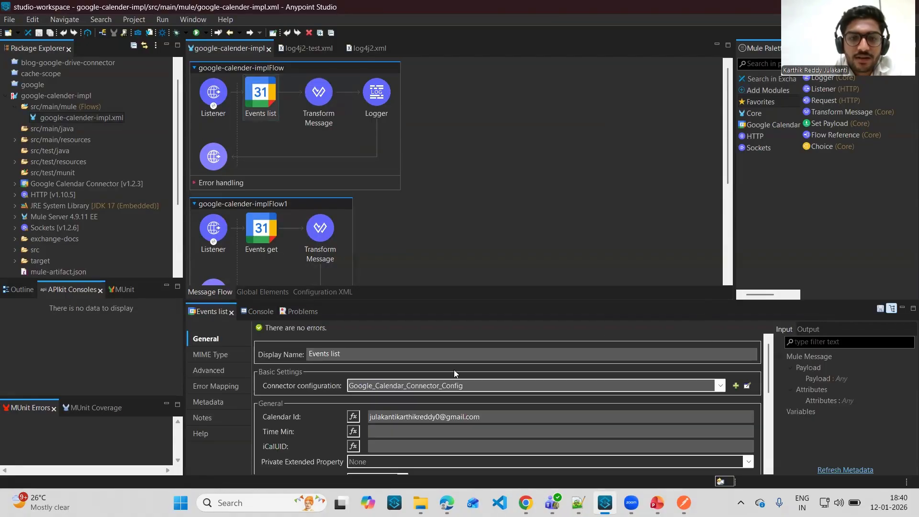
Open Google_Calendar_Connector_Config for editing, review its connection, OAuth authorization, callback and object store settings, and accept the configuration without changes.
left_click(749, 387)
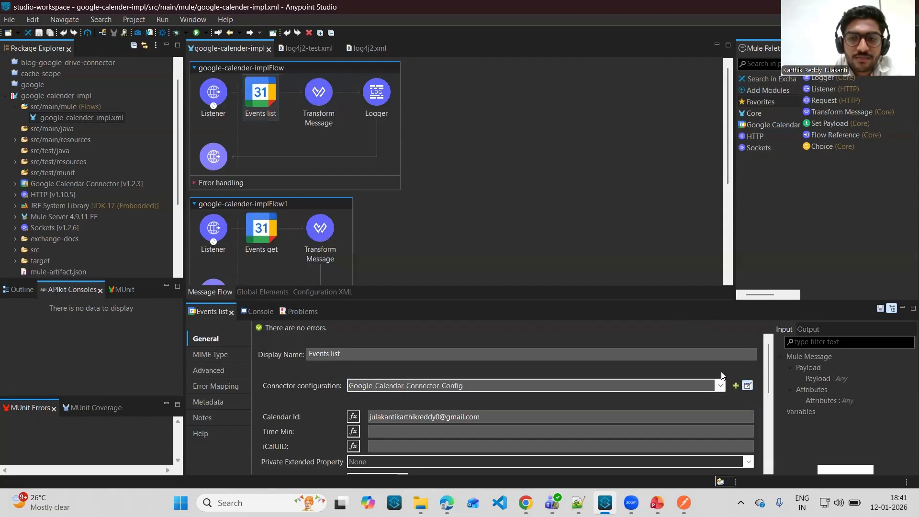
scroll(482, 155, "down", 3)
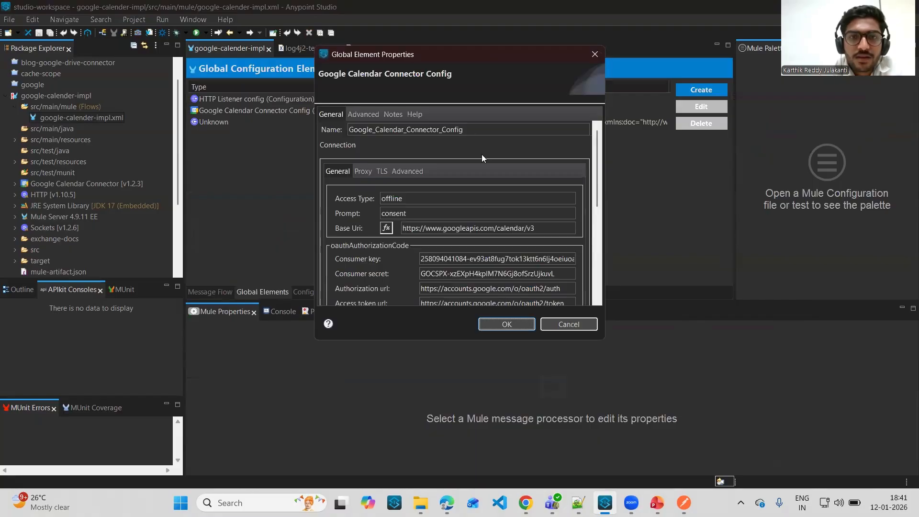
scroll(361, 151, "up", 2)
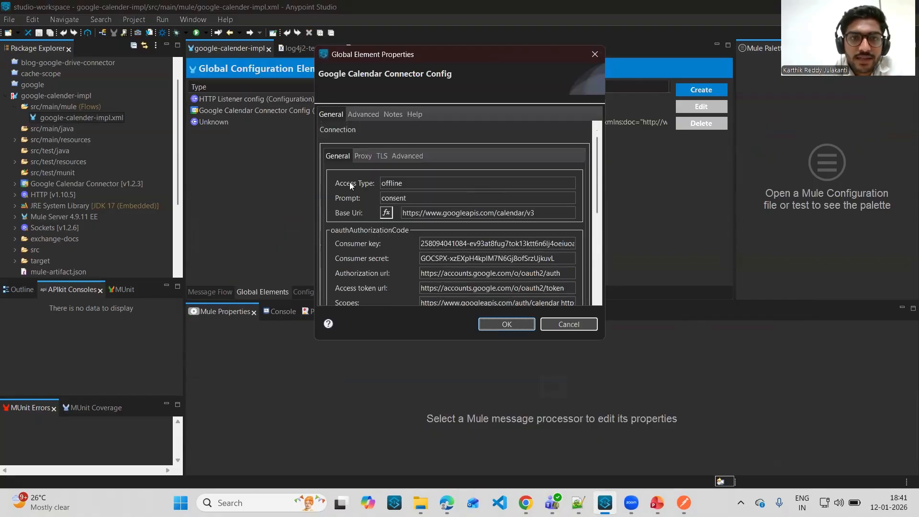
scroll(341, 223, "down", 1)
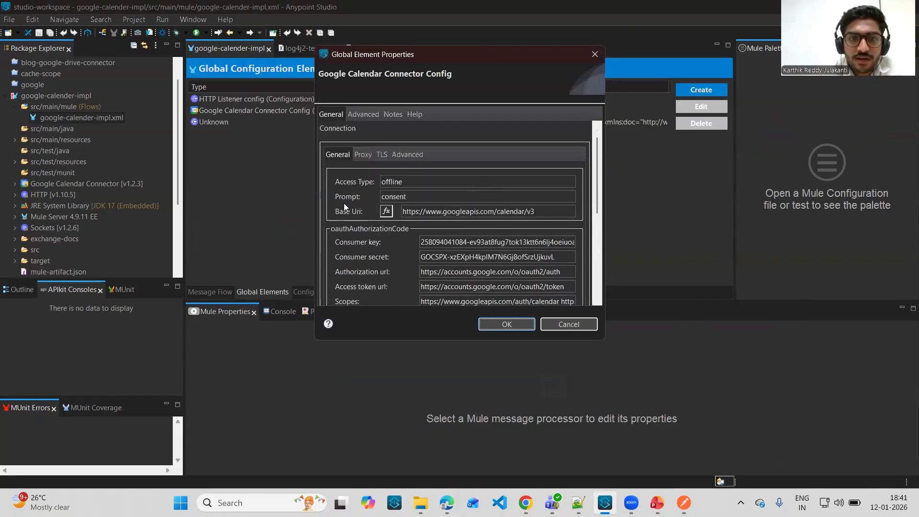
scroll(345, 211, "down", 5)
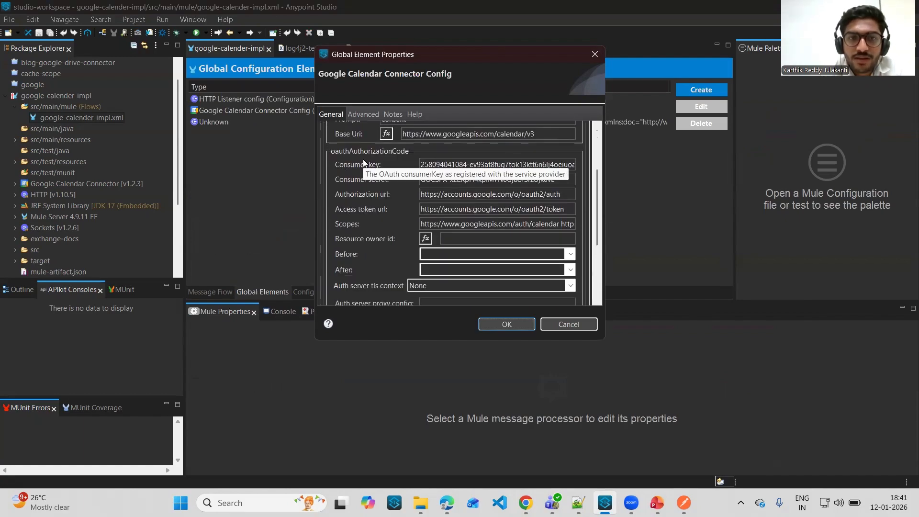
mouse_move(397, 182)
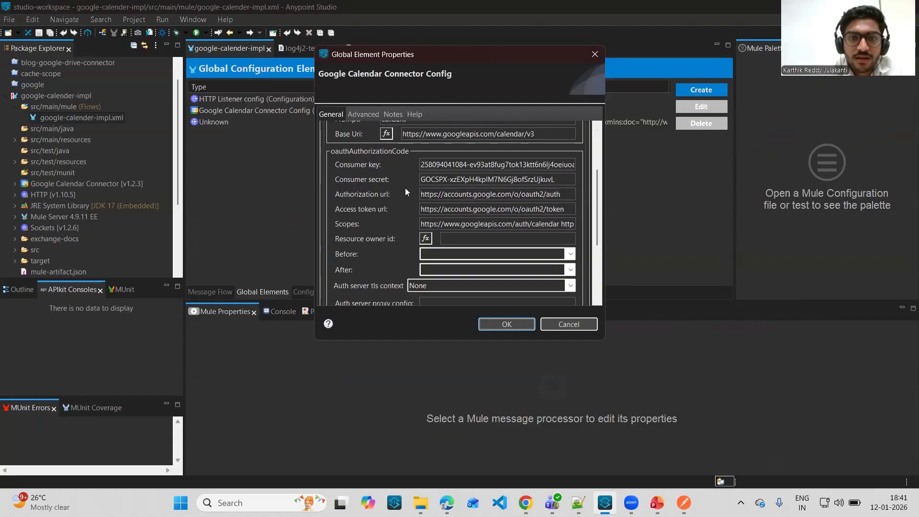
scroll(405, 187, "down", 3)
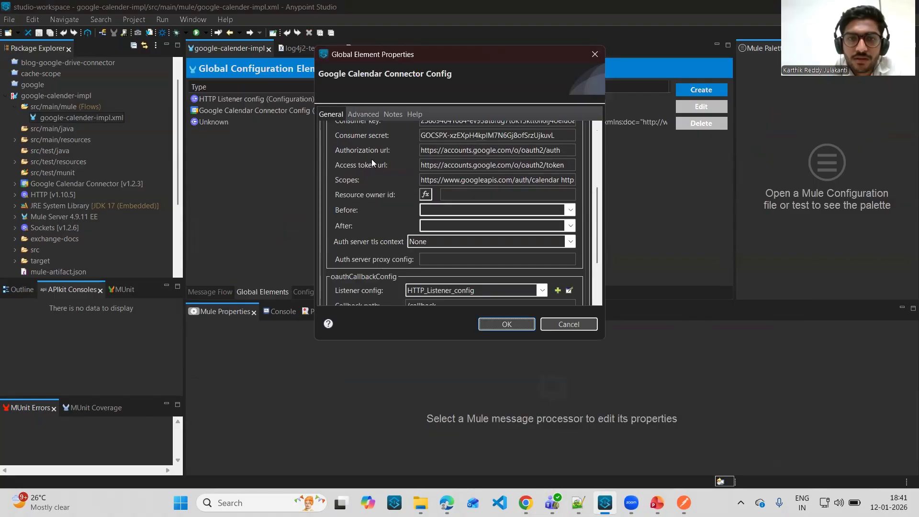
scroll(350, 168, "down", 3)
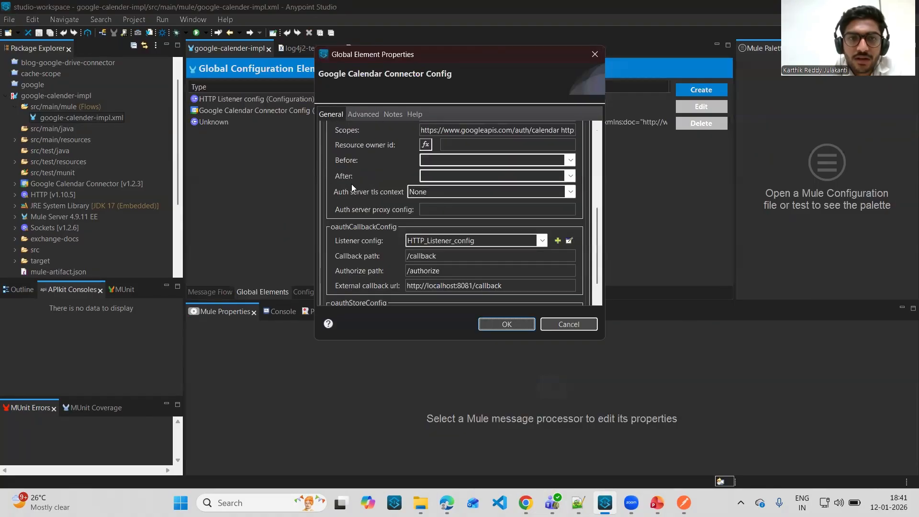
scroll(352, 184, "down", 2)
scroll(347, 211, "up", 3)
scroll(378, 205, "down", 3)
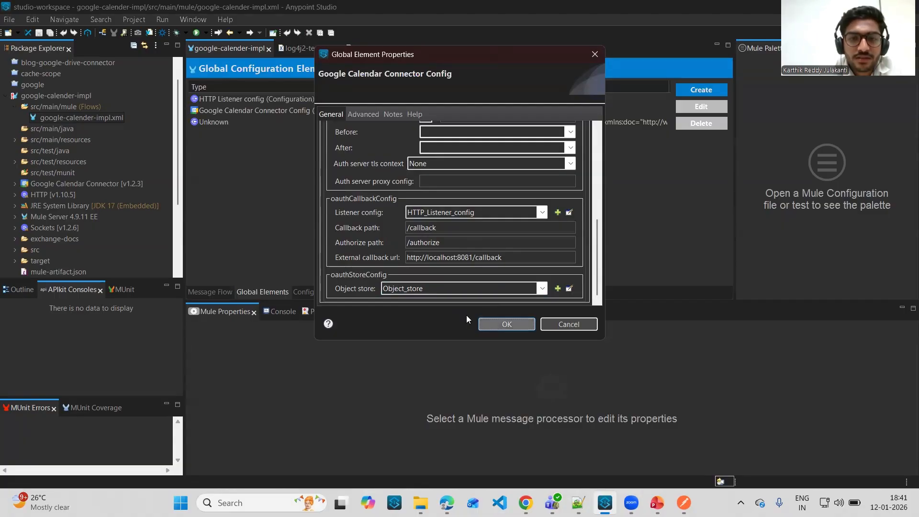
left_click(510, 325)
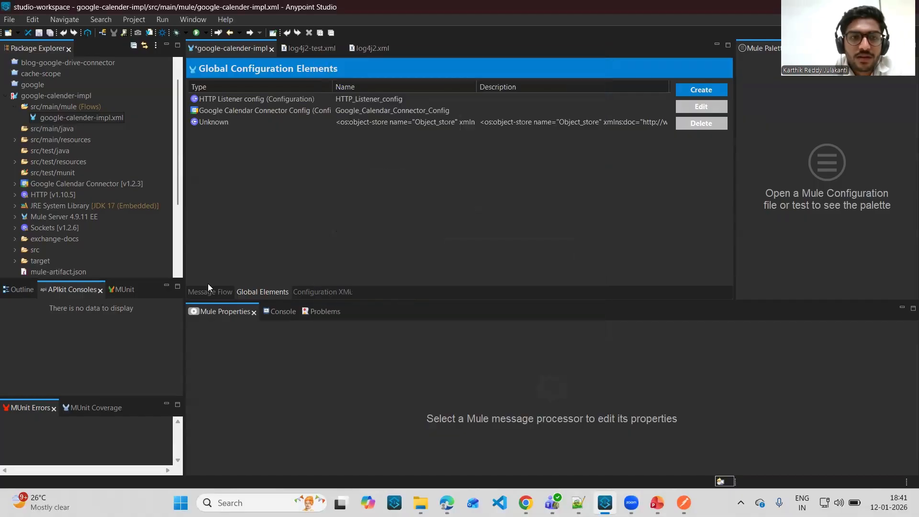
Return to the message flow and examine the Events list operation's general parameters and the Transform Message script in google-calender-implFlow.
left_click(209, 291)
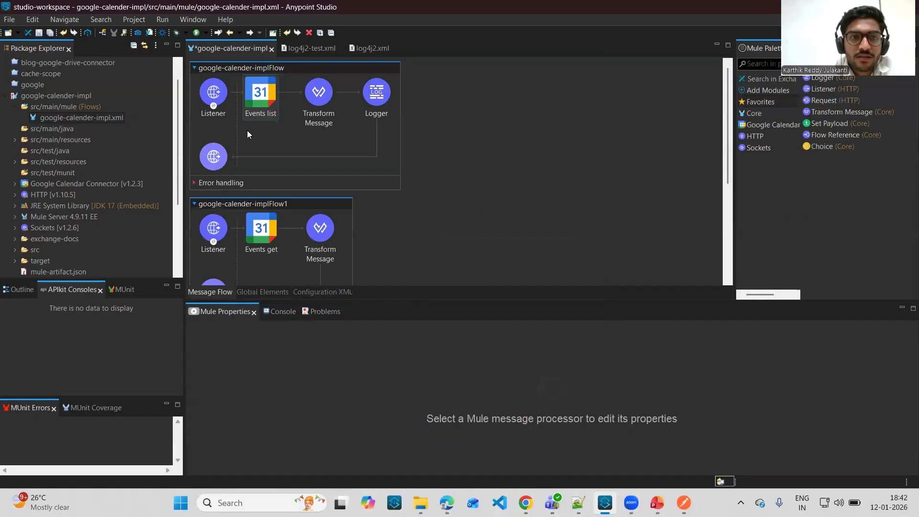
left_click(257, 98)
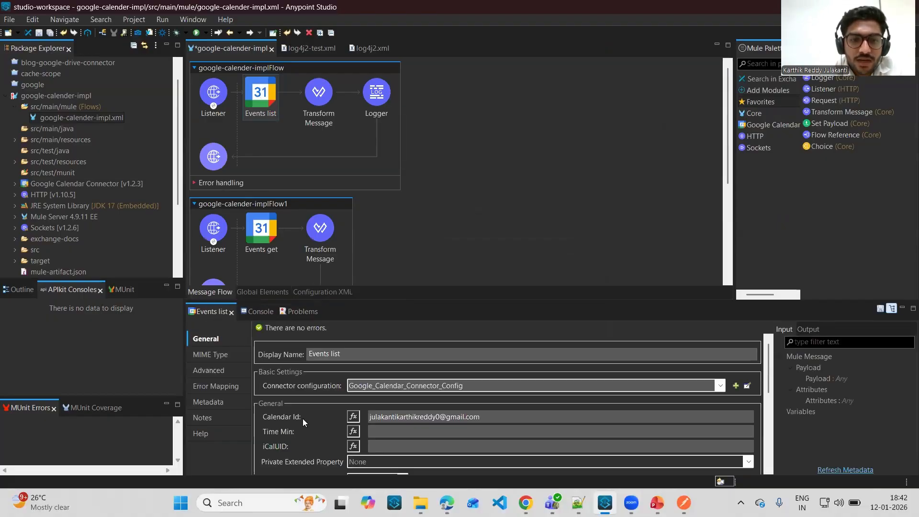
scroll(302, 419, "down", 3)
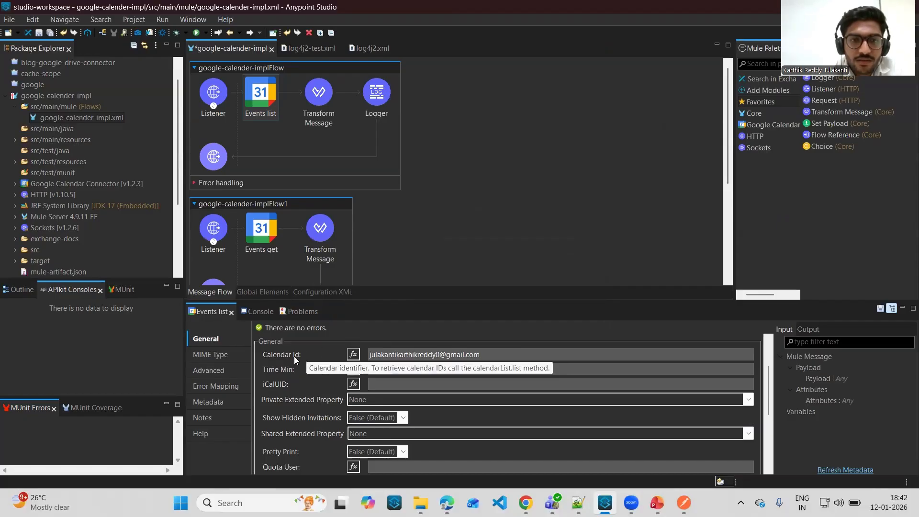
scroll(299, 361, "down", 1)
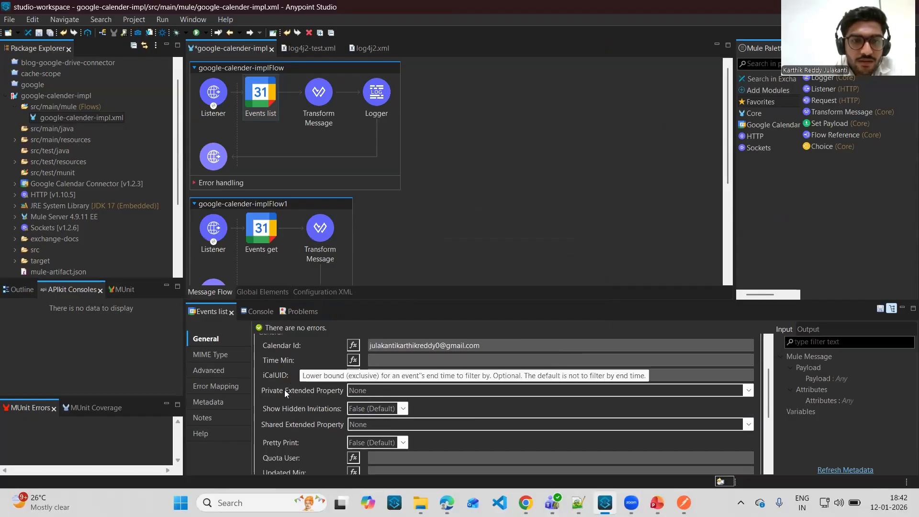
scroll(284, 390, "down", 1)
scroll(278, 440, "down", 4)
scroll(279, 361, "up", 1)
scroll(280, 362, "up", 5)
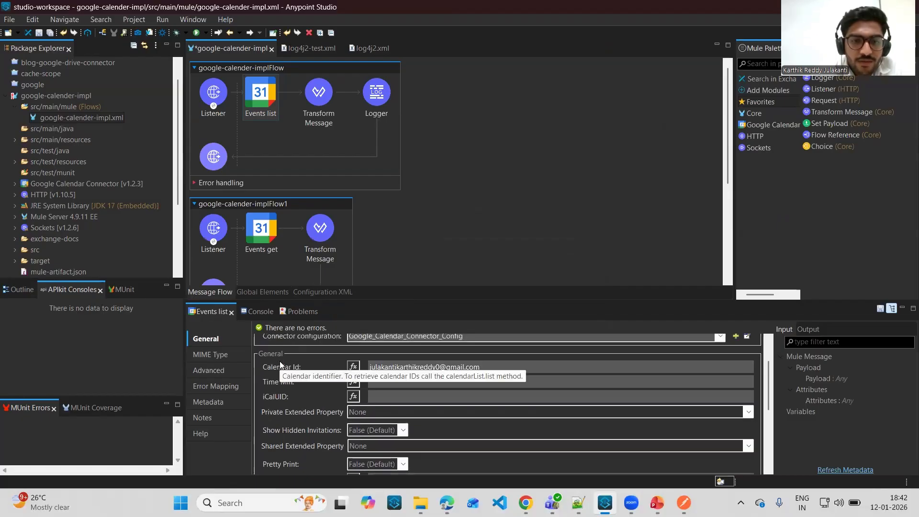
scroll(279, 361, "down", 2)
scroll(280, 361, "up", 2)
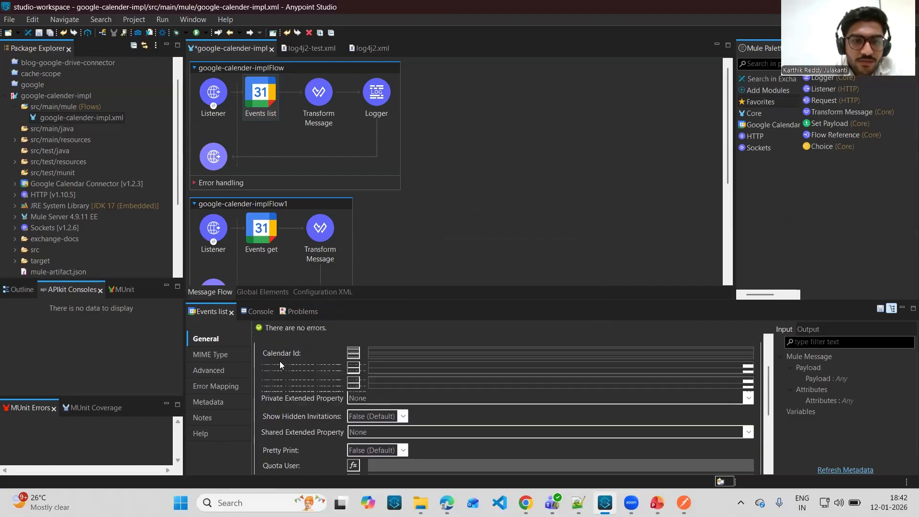
scroll(280, 361, "down", 2)
scroll(280, 361, "up", 4)
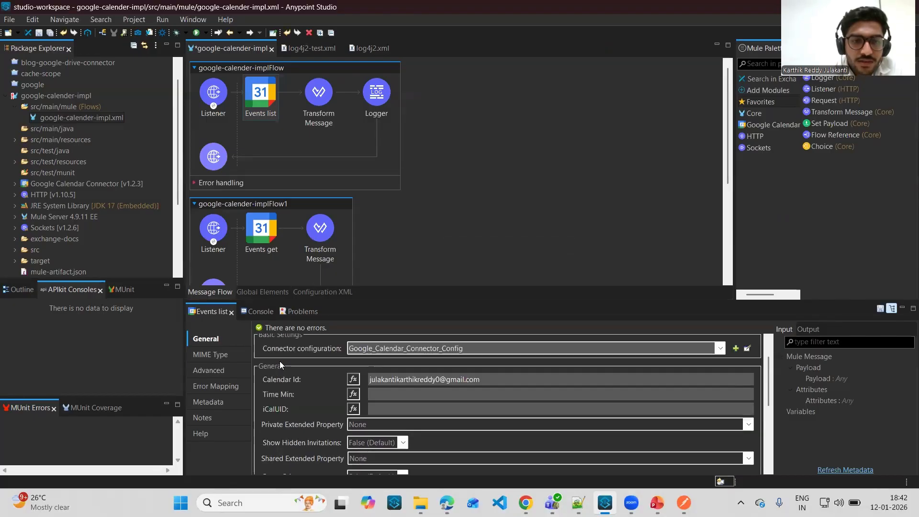
scroll(275, 392, "down", 1)
scroll(297, 370, "down", 2)
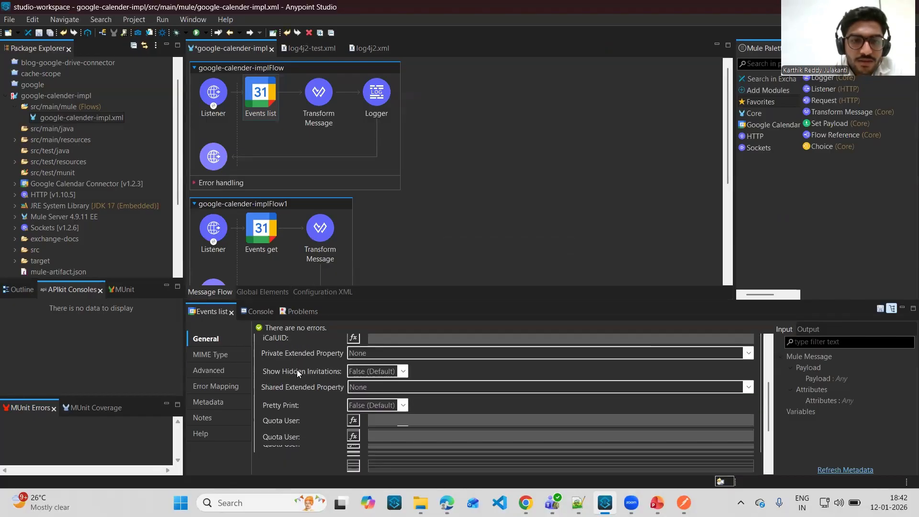
scroll(297, 372, "up", 2)
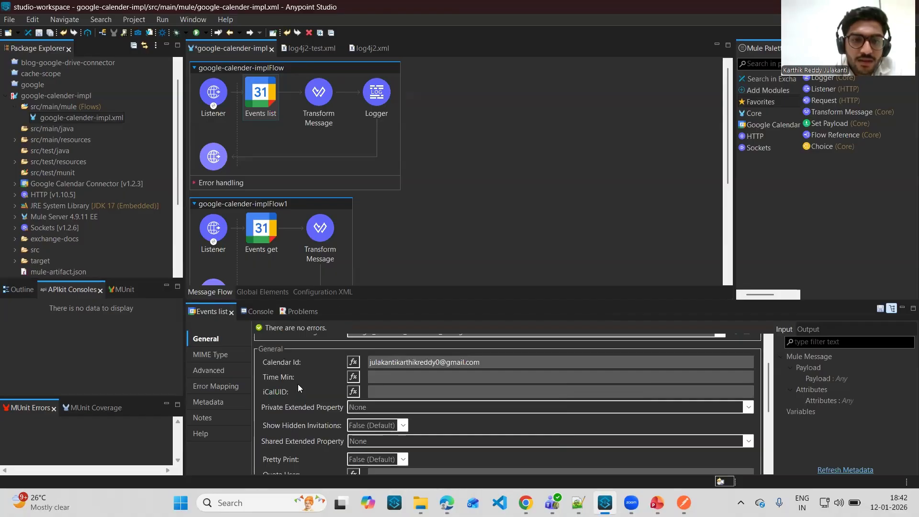
scroll(297, 382, "down", 4)
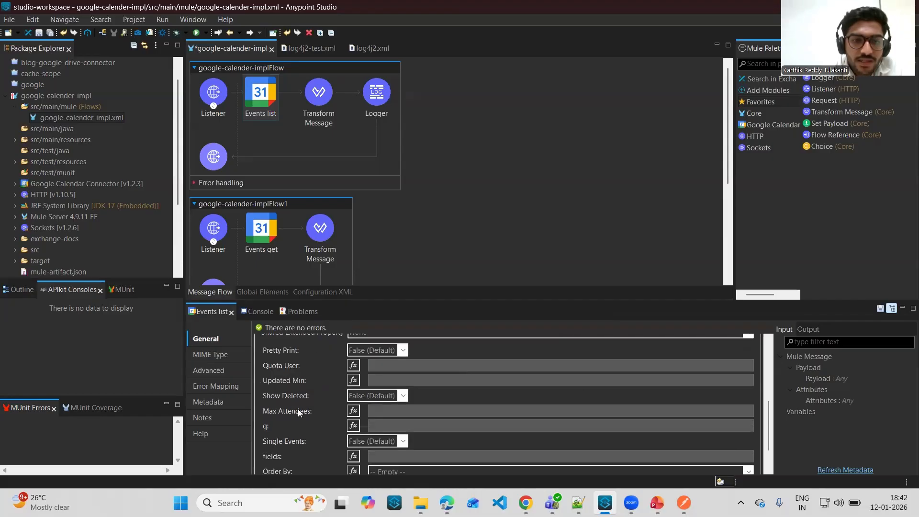
scroll(310, 420, "down", 1)
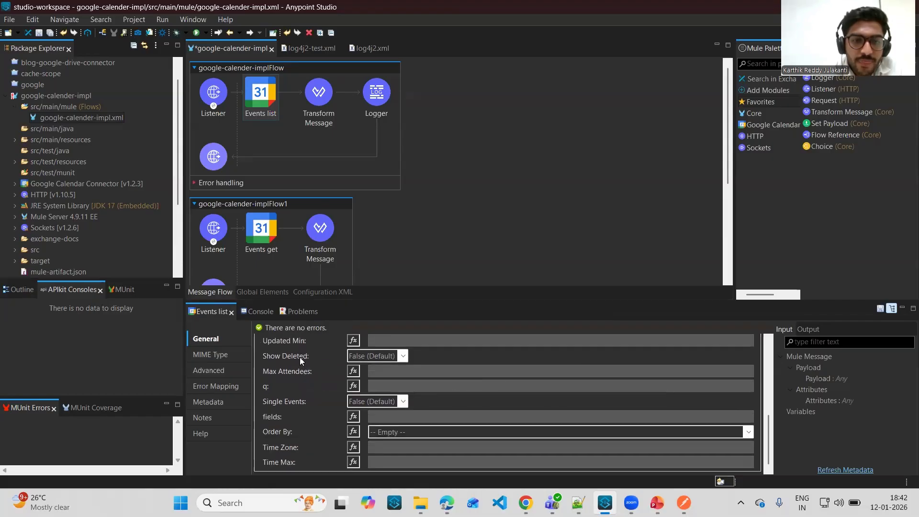
scroll(307, 378, "down", 1)
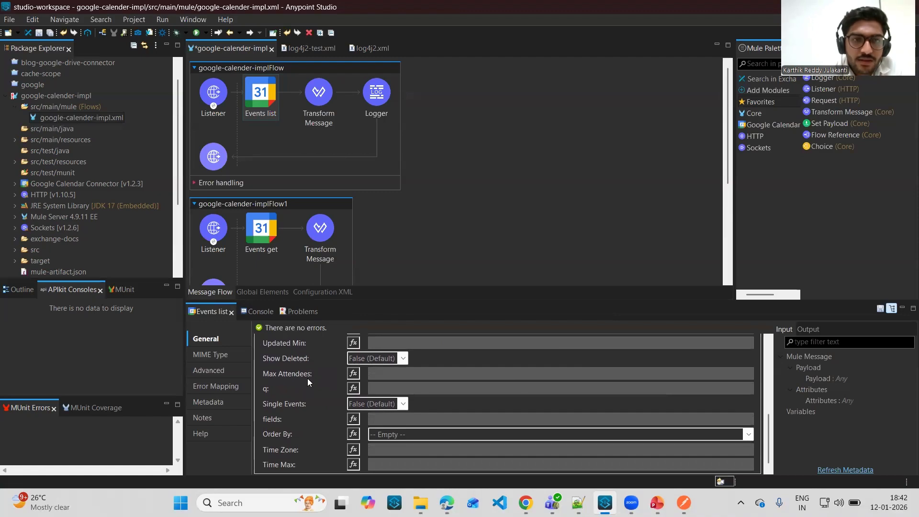
left_click(309, 104)
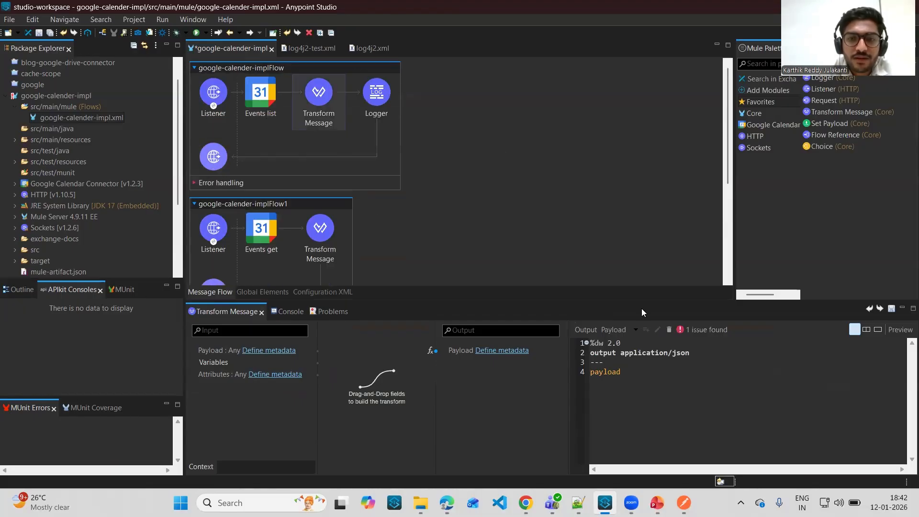
Examine the general parameters of the Events get operation in google-calender-implFlow1, including its calendar ID and event ID expression.
scroll(416, 179, "down", 3)
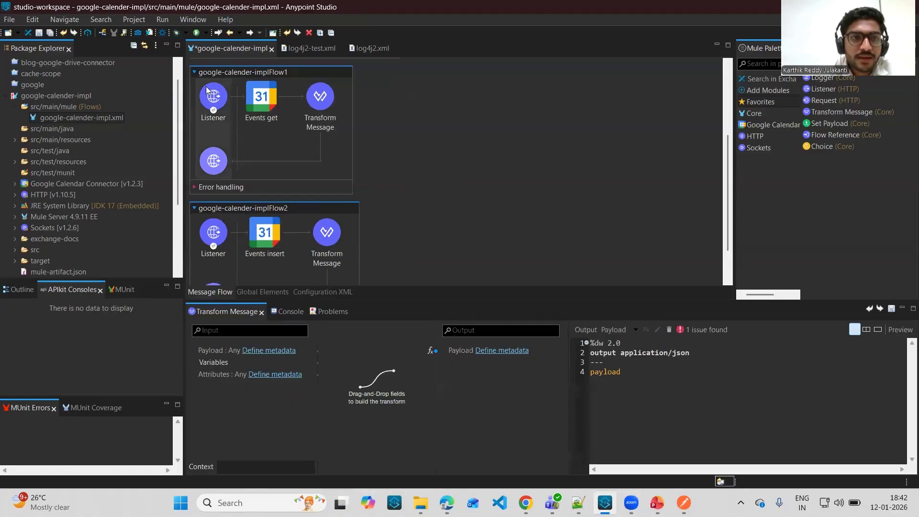
left_click(261, 98)
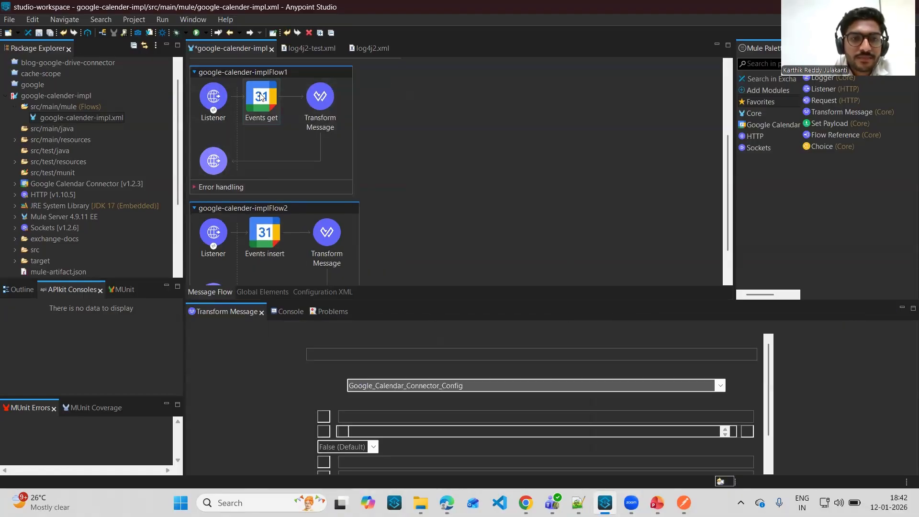
scroll(264, 415, "down", 1)
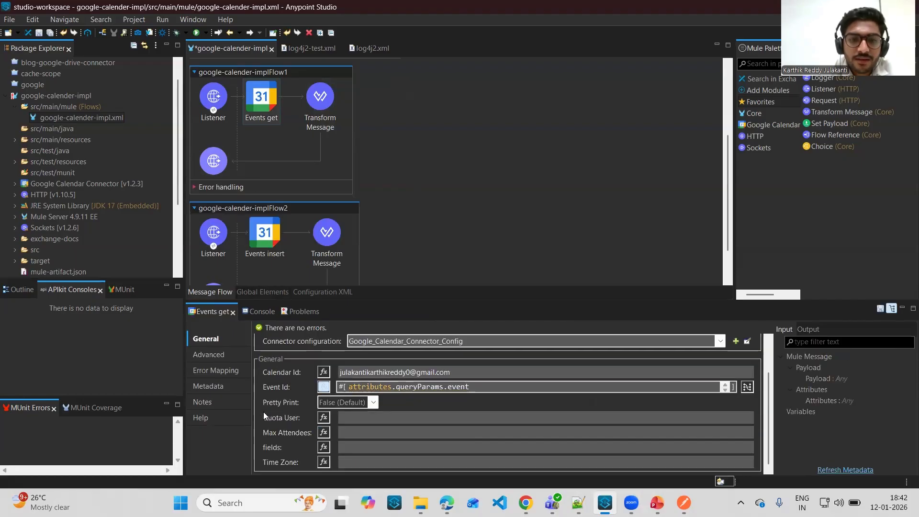
scroll(277, 398, "up", 1)
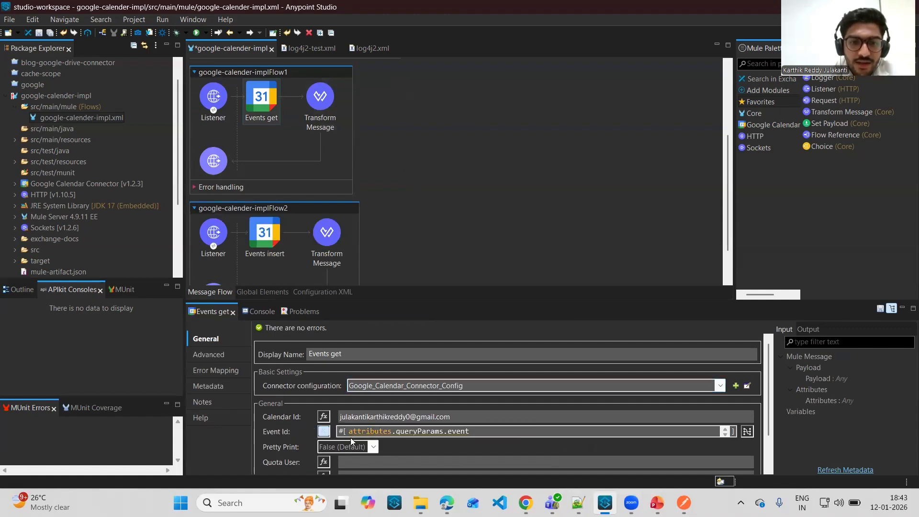
scroll(278, 437, "down", 2)
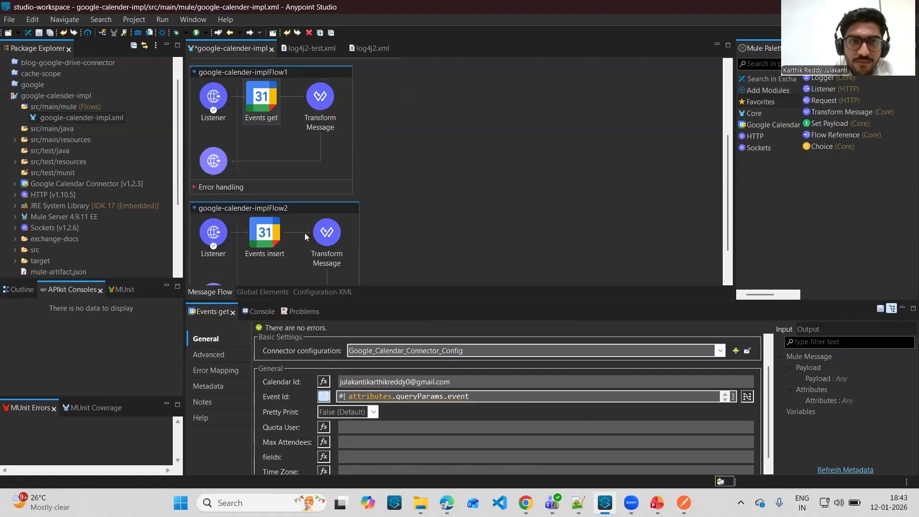
scroll(337, 157, "up", 3)
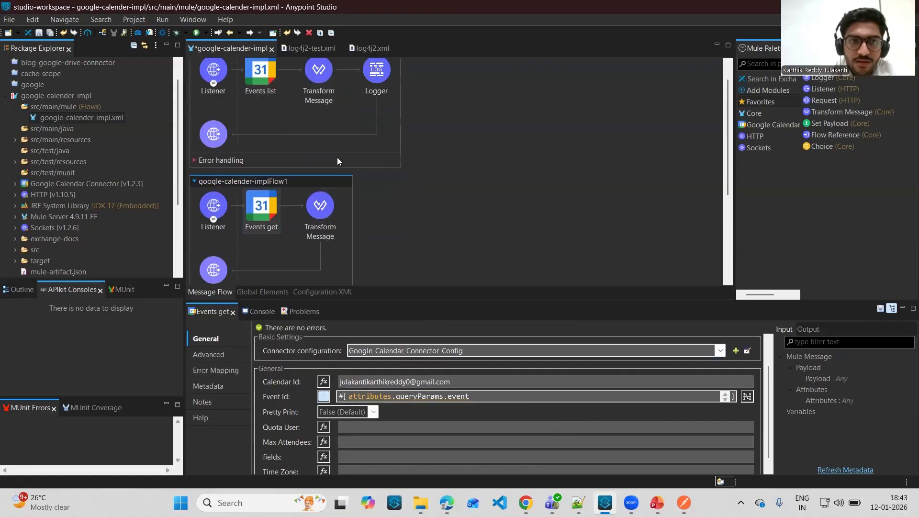
scroll(337, 161, "up", 3)
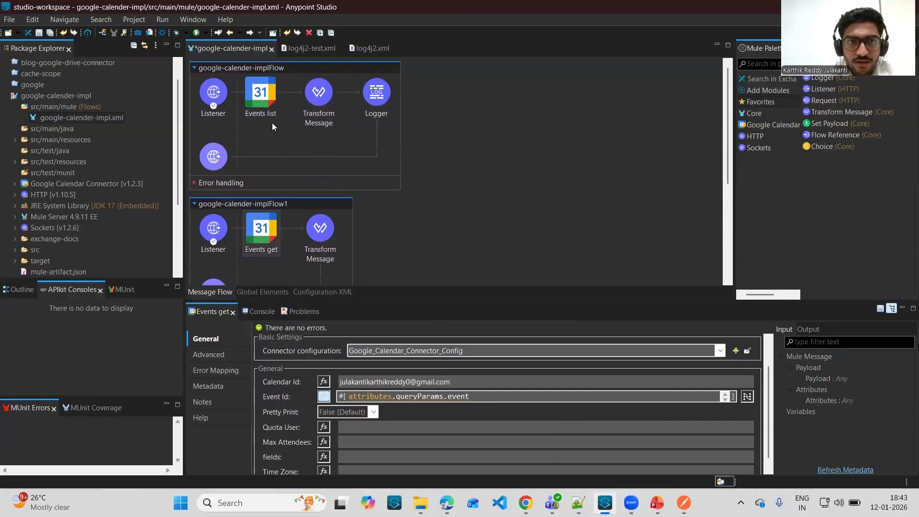
scroll(302, 421, "up", 2)
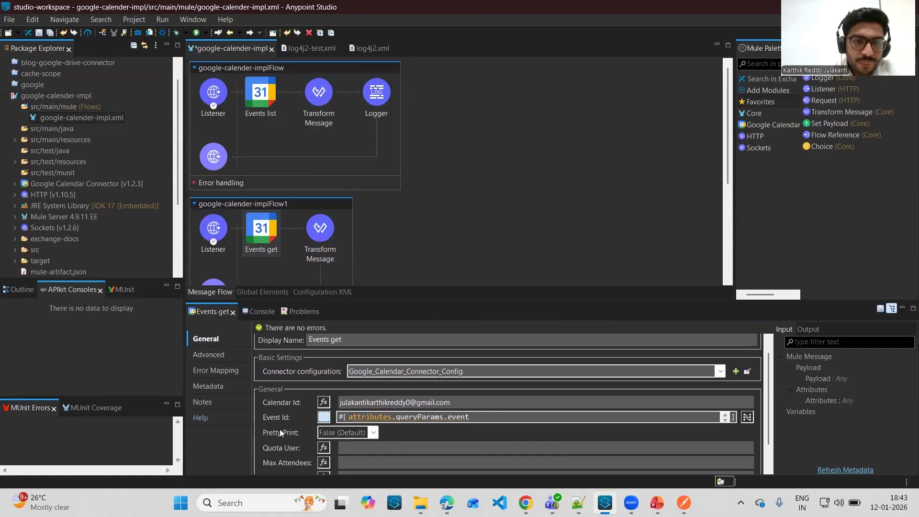
scroll(280, 432, "down", 2)
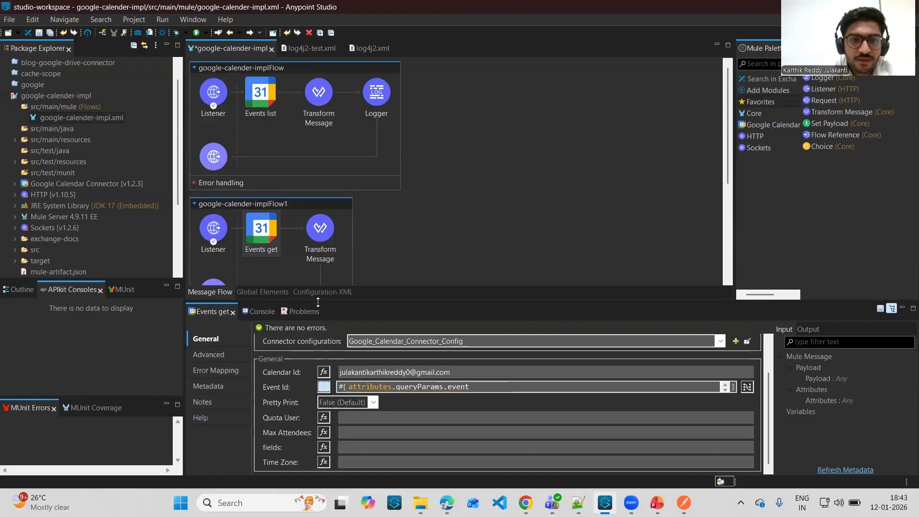
Examine the general parameters of the Events insert operation in google-calender-implFlow2, including its calendar ID and the payload insert content.
scroll(371, 249, "down", 5)
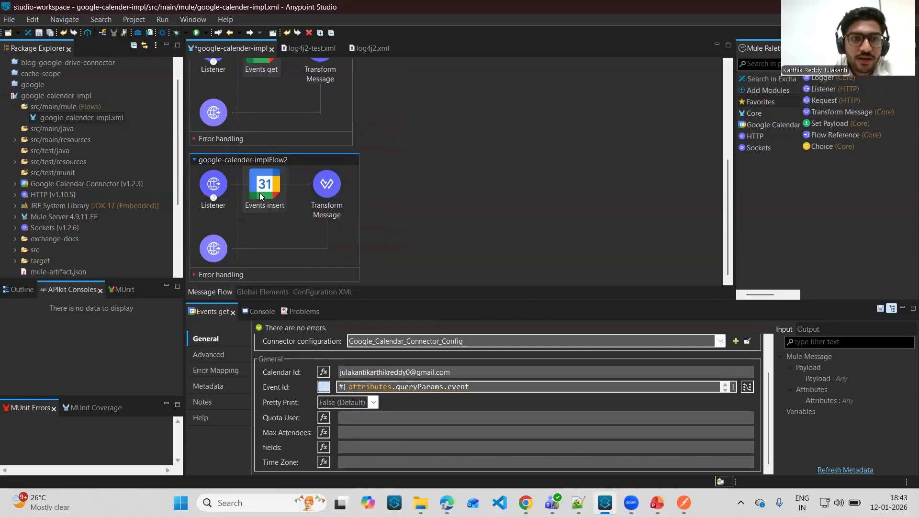
left_click(259, 192)
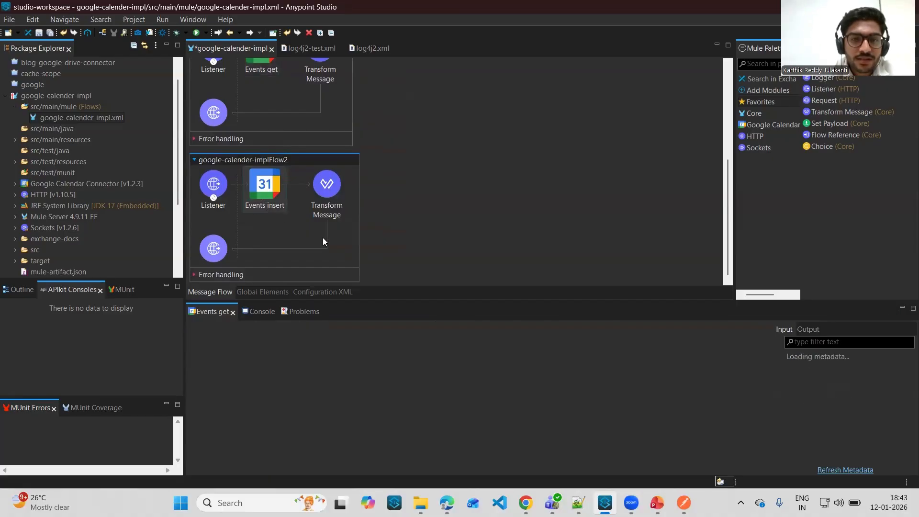
scroll(291, 408, "down", 3)
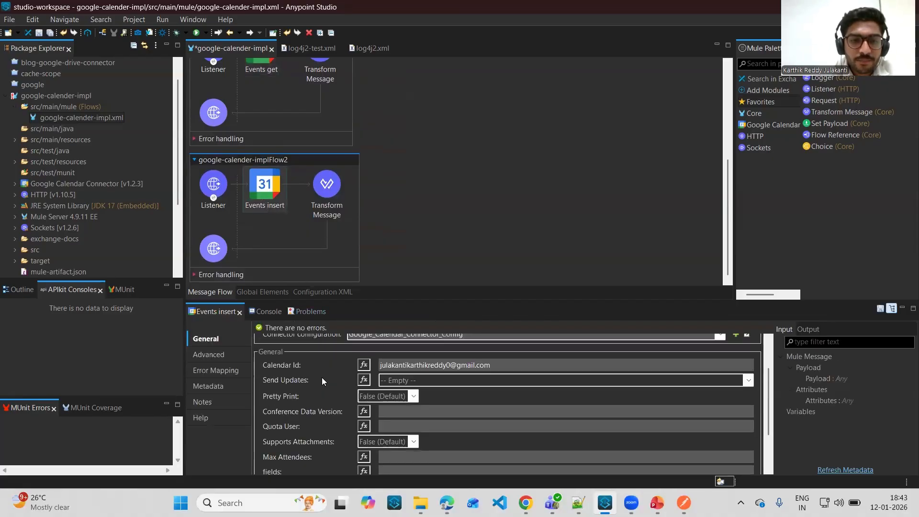
scroll(303, 346, "down", 3)
scroll(268, 372, "up", 3)
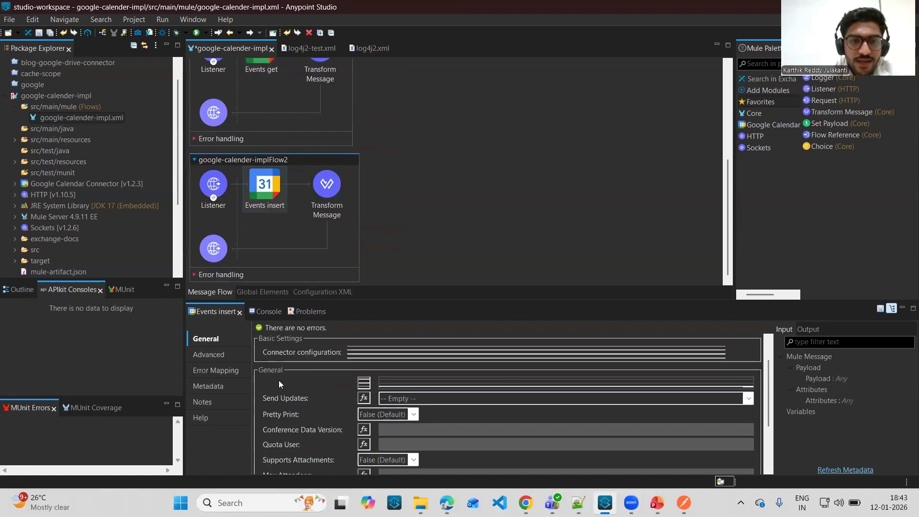
scroll(296, 424, "down", 3)
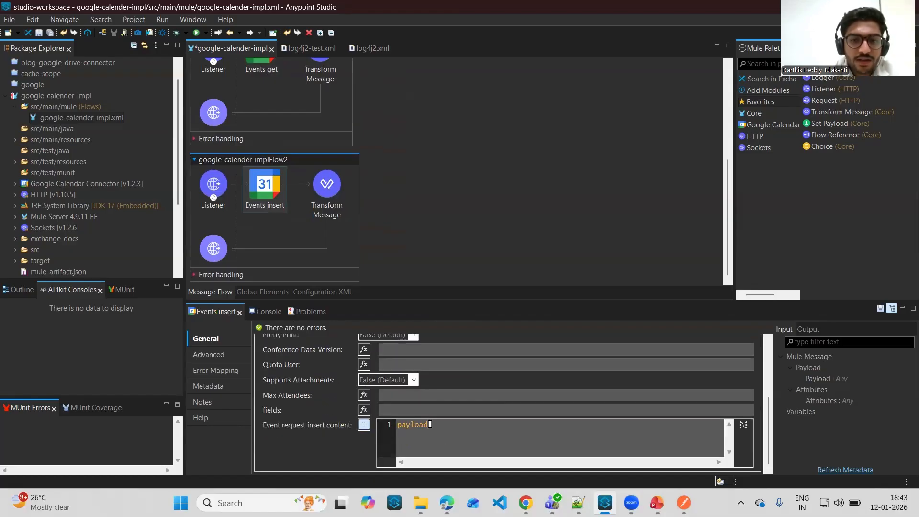
left_click_drag(437, 425, 375, 429)
scroll(540, 226, "up", 5)
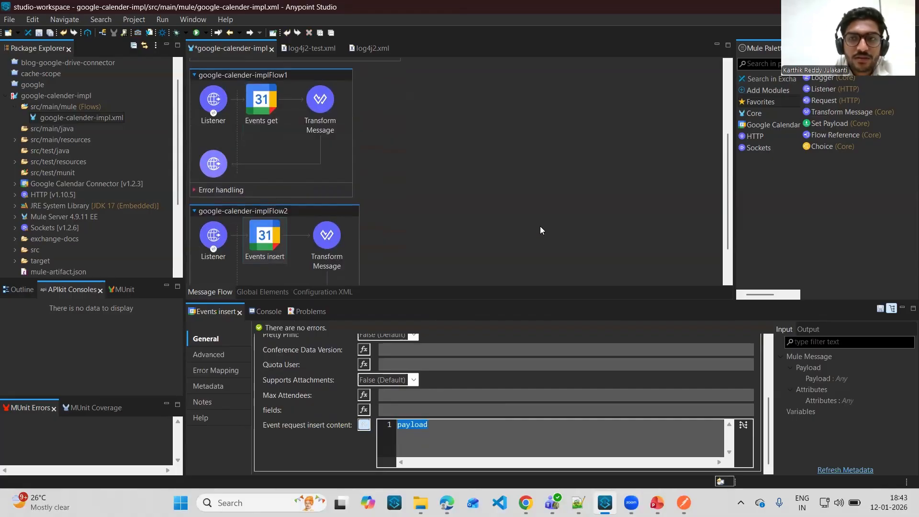
Open the Exchange dependency search for the project, accept overwriting the secure storage, and search for "google calender".
left_click(756, 81)
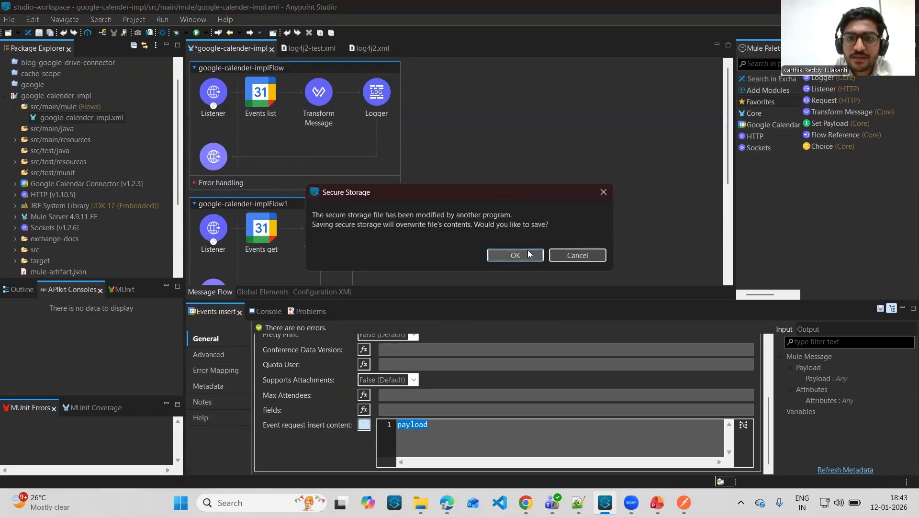
left_click(515, 256)
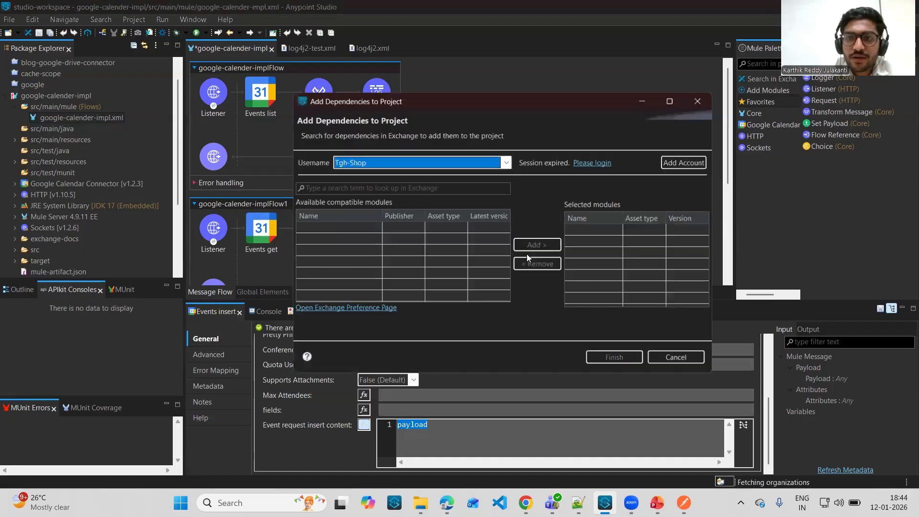
left_click(436, 190)
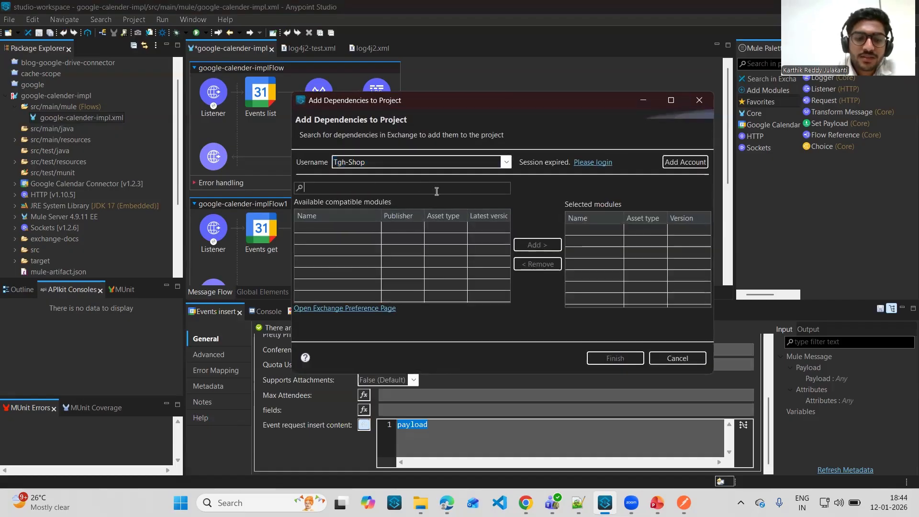
type("google ca")
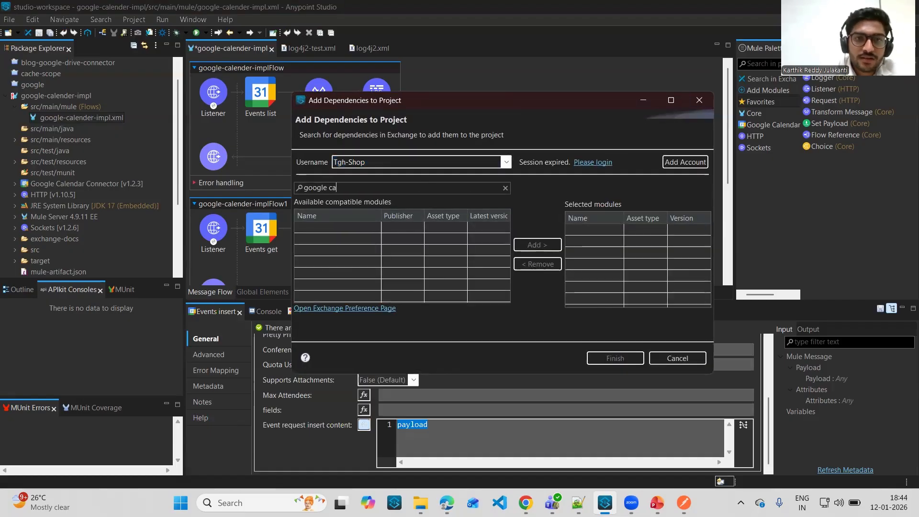
type("lender")
key("Return")
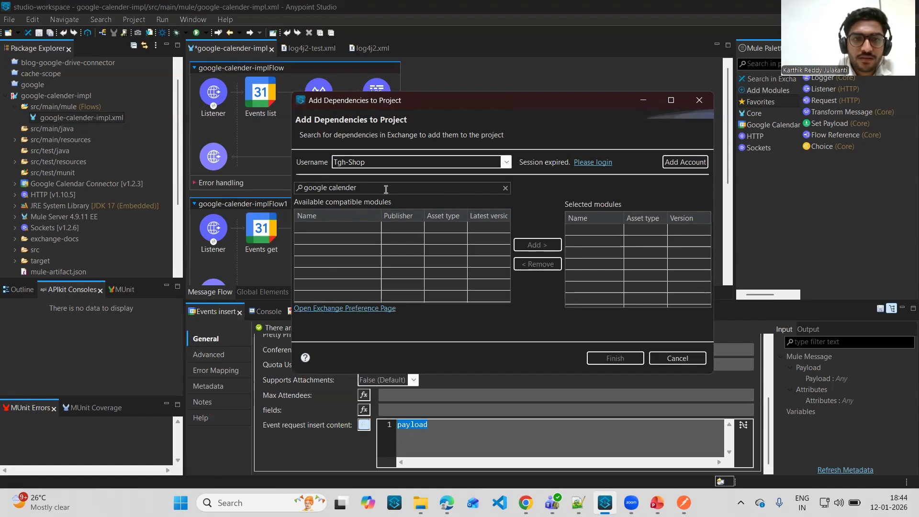
Retry the Exchange dependency search with only the term "calender".
key("BackSpace")
key("BackSpace")
key("BackSpace")
key("BackSpace")
key("BackSpace")
key("BackSpace")
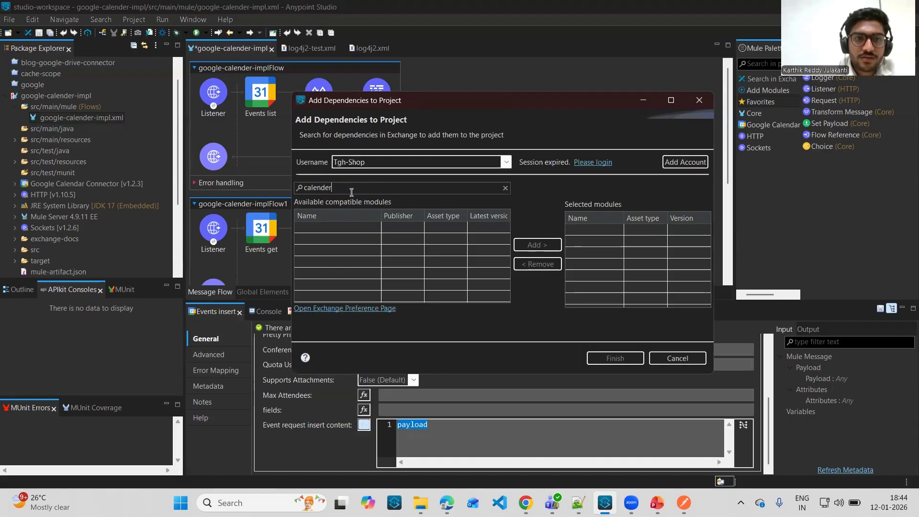
key("BackSpace")
key("BackSpace")
key("BackSpace")
key("BackSpace")
key("BackSpace")
type("alender")
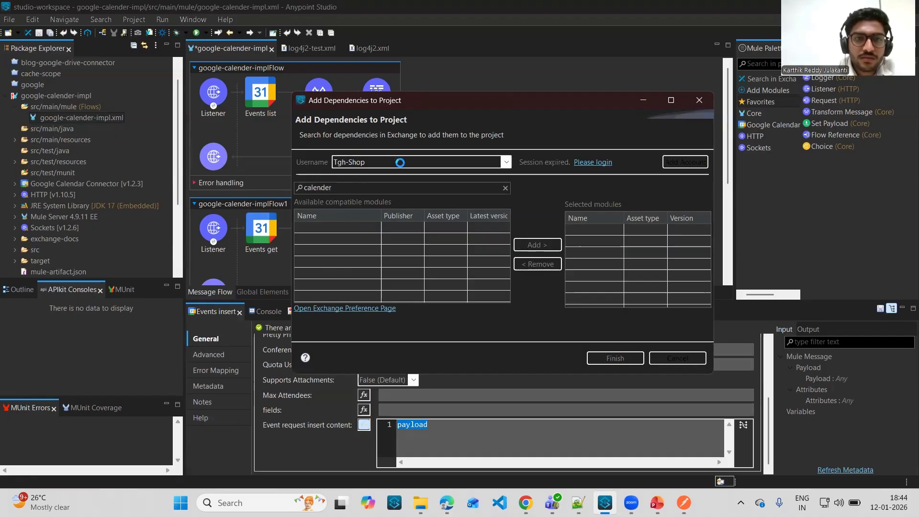
Switch to another saved Exchange account, search for "google", select the Google Calendar Connector as a dependency, and cancel adding it.
left_click(506, 162)
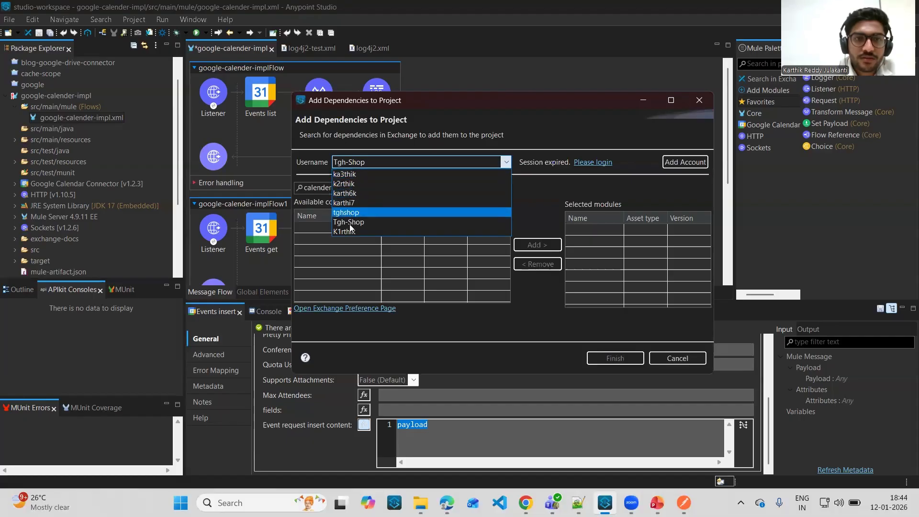
left_click(355, 232)
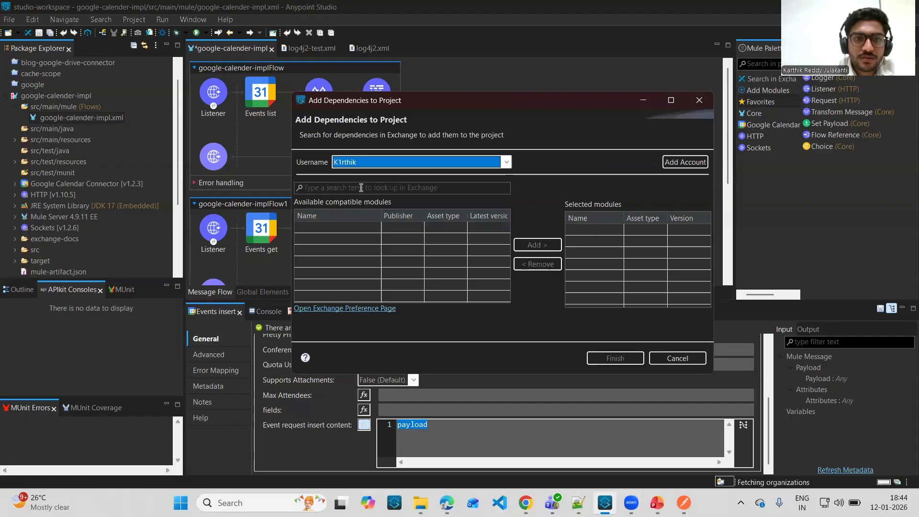
type("cal")
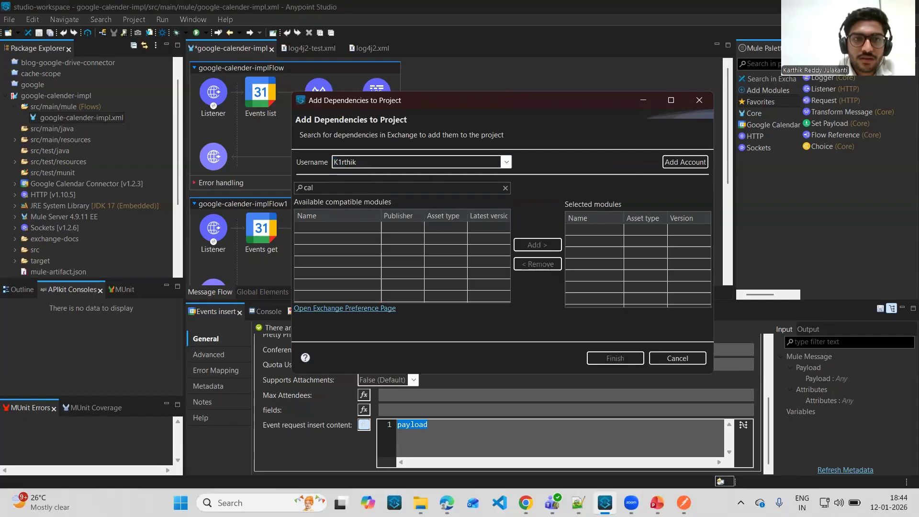
type("ender")
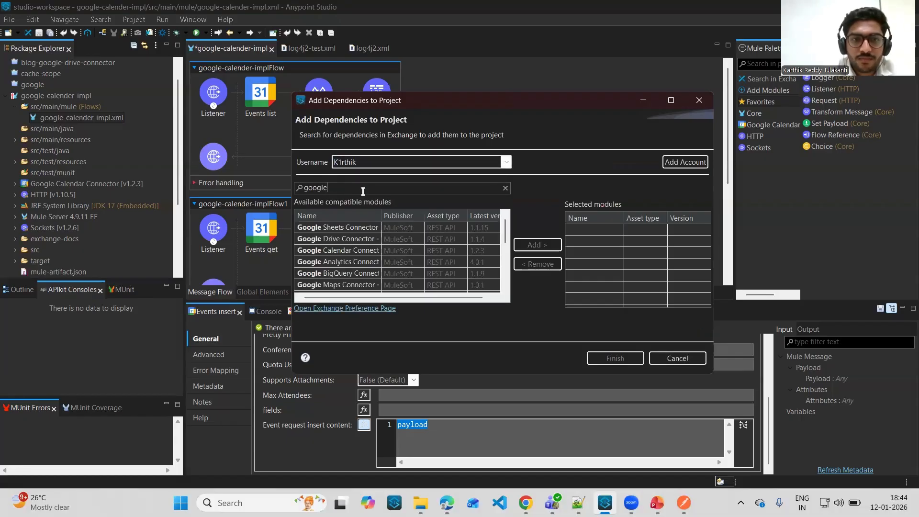
left_click(330, 251)
left_click(539, 245)
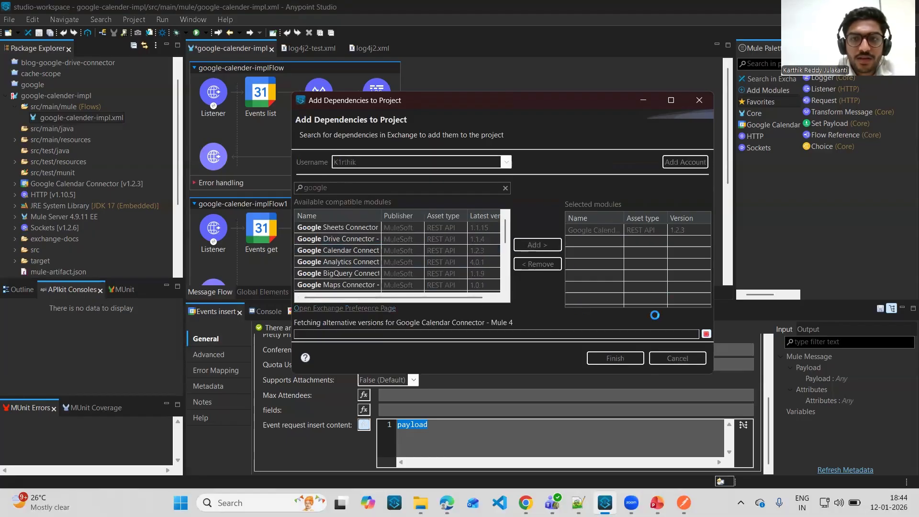
left_click(682, 359)
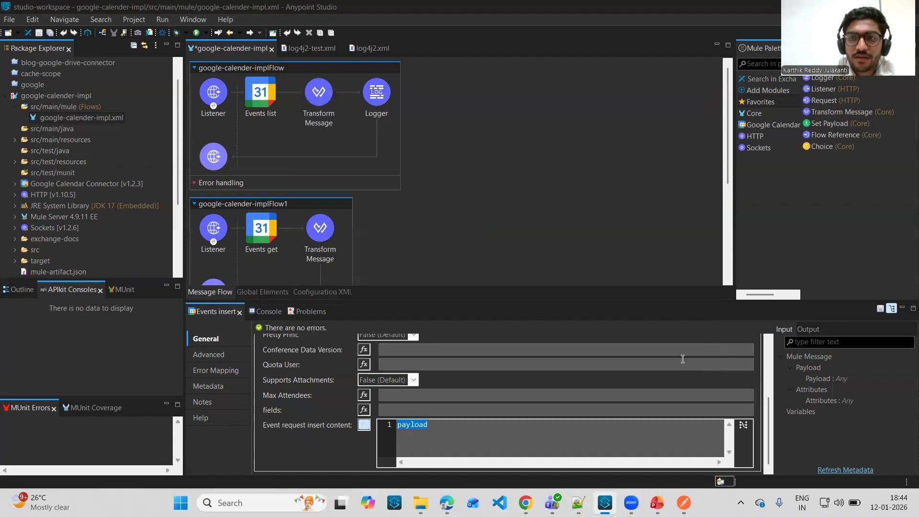
Examine the operations that the Google Calendar module offers in the Mule Palette.
left_click(768, 123)
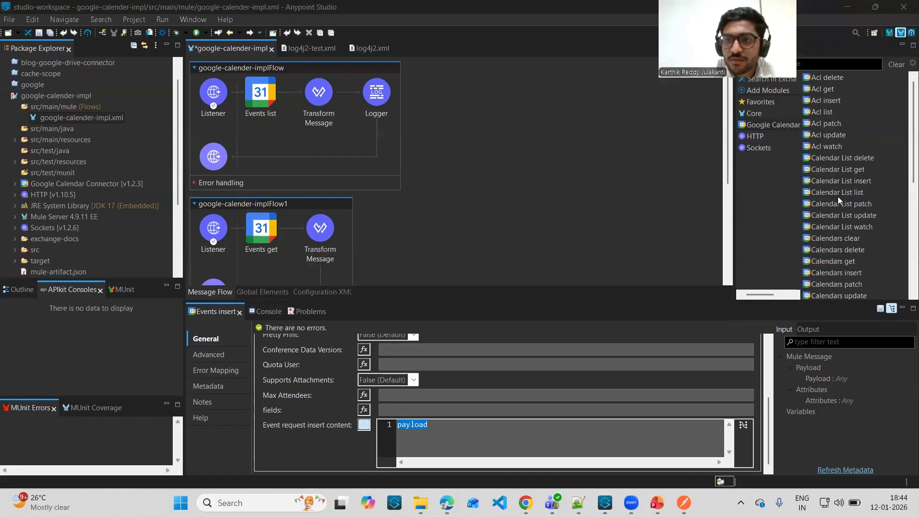
scroll(827, 173, "down", 6)
scroll(828, 172, "up", 6)
scroll(423, 196, "down", 5)
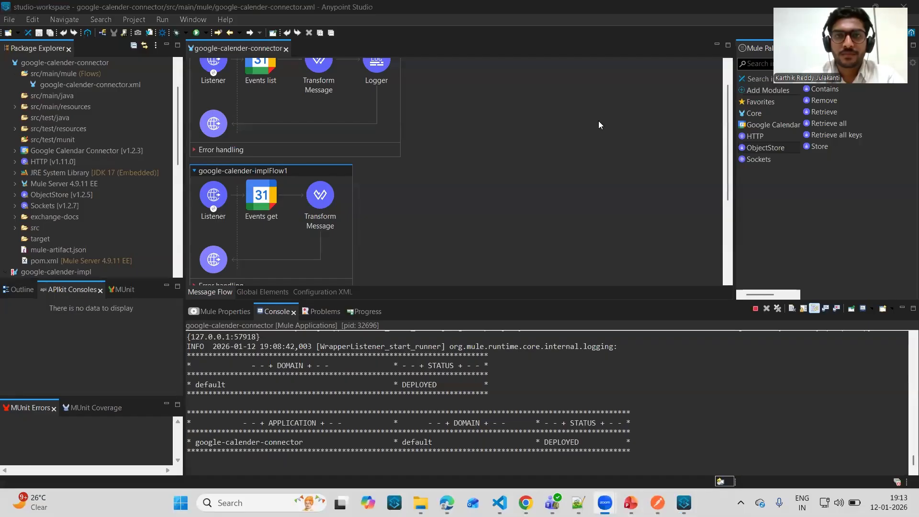
Review the message flows in google-calender-connector.xml.
left_click(598, 125)
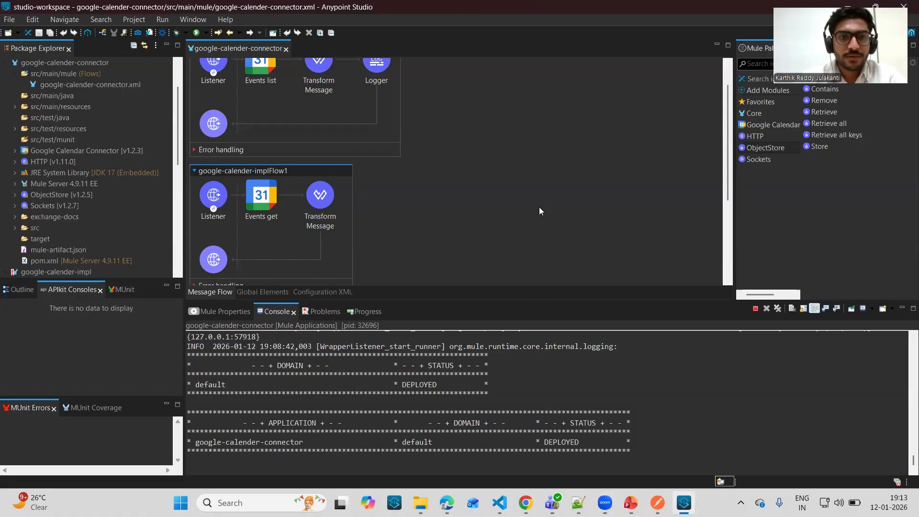
scroll(539, 207, "down", 5)
scroll(539, 207, "up", 5)
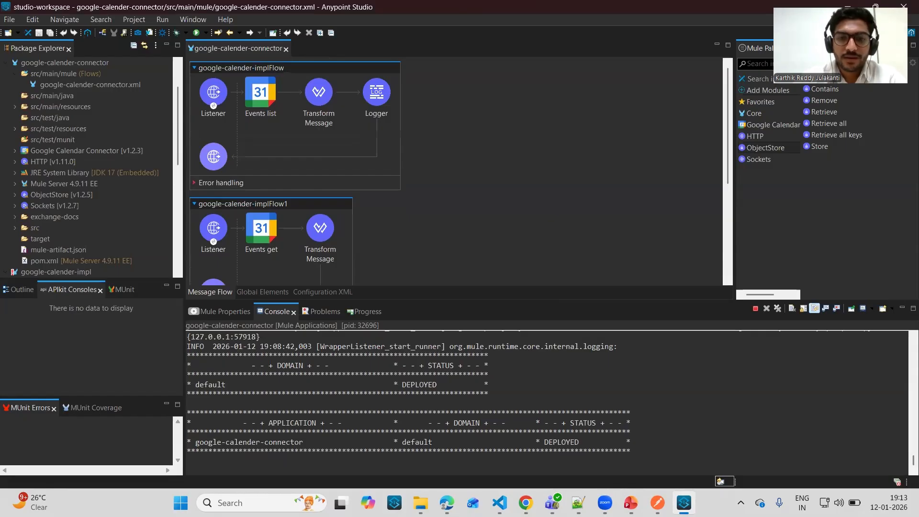
Switch to Postman and view the getOneEvent and calender GET requests in the Google Calender collection.
key("alt+Tab")
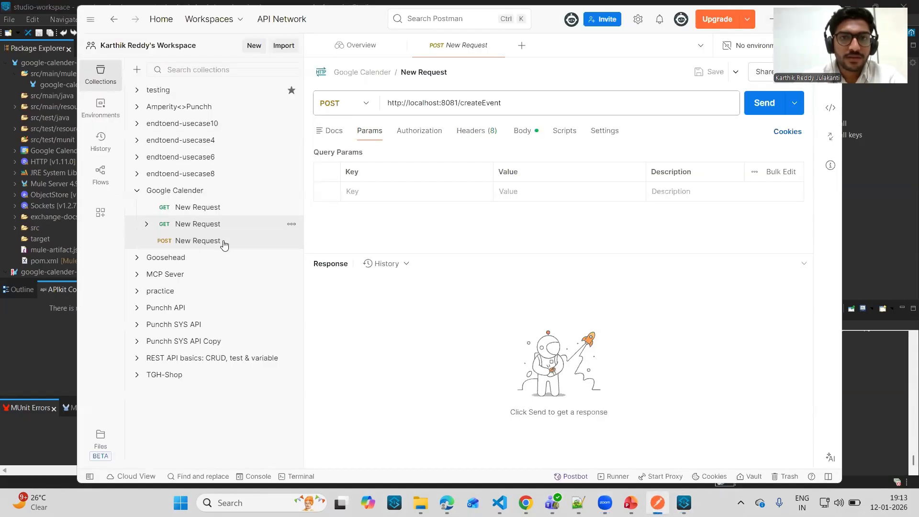
left_click(223, 209)
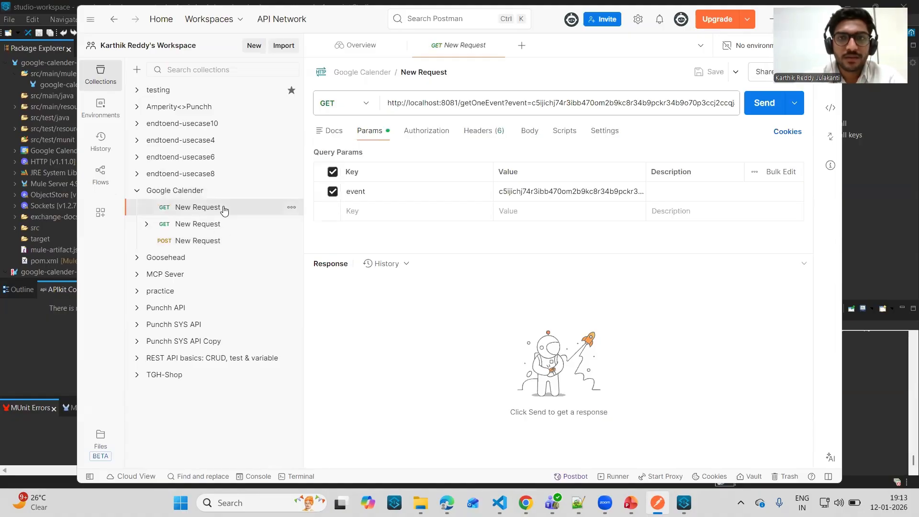
left_click(230, 227)
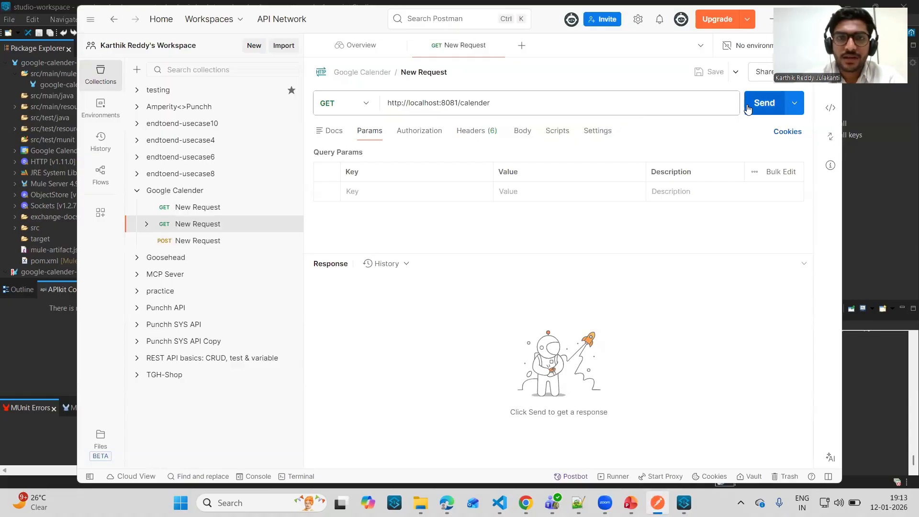
left_click(525, 502)
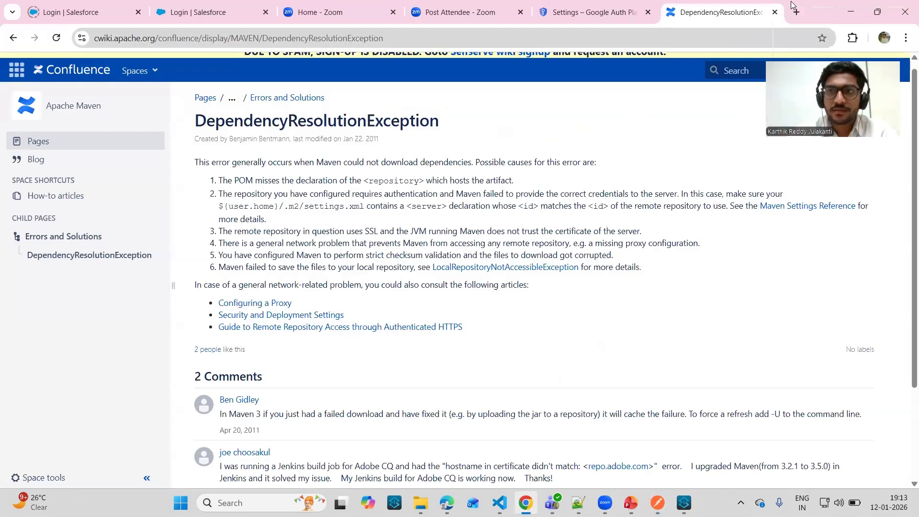
left_click(797, 18)
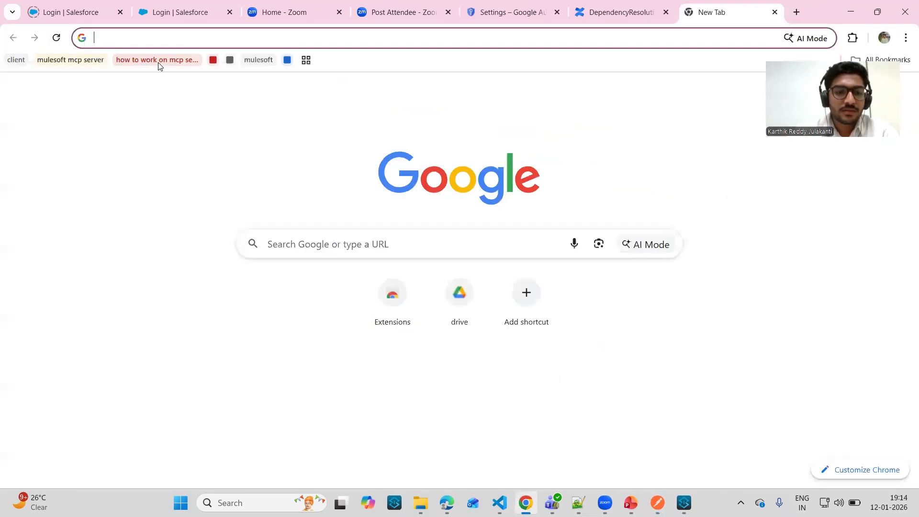
type("htt")
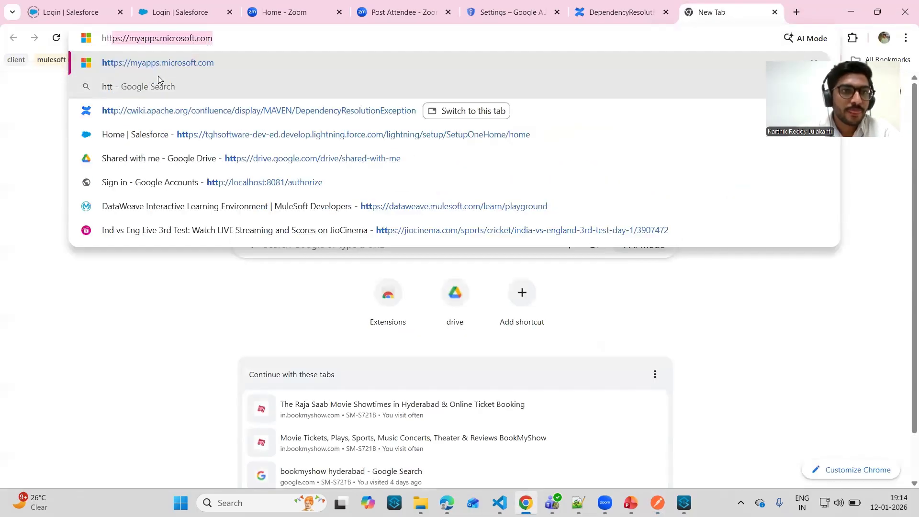
type("p://")
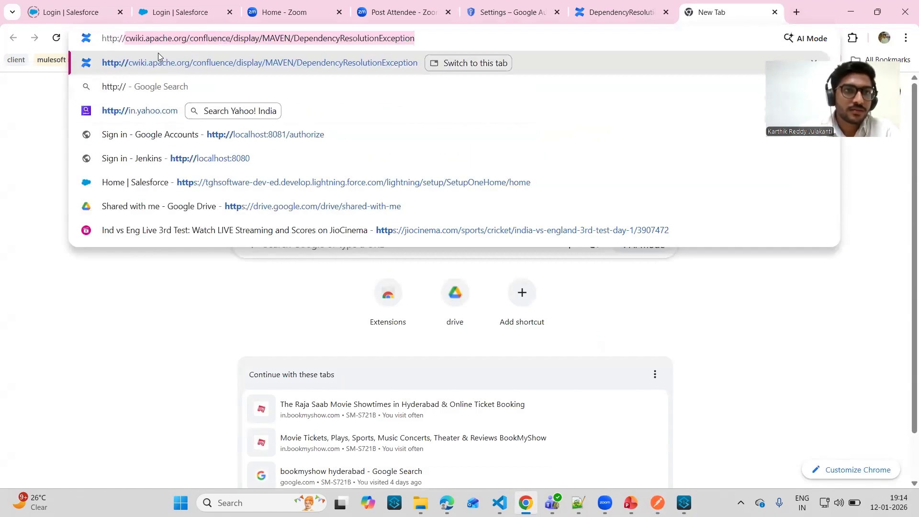
type("lp")
key("BackSpace")
type("o")
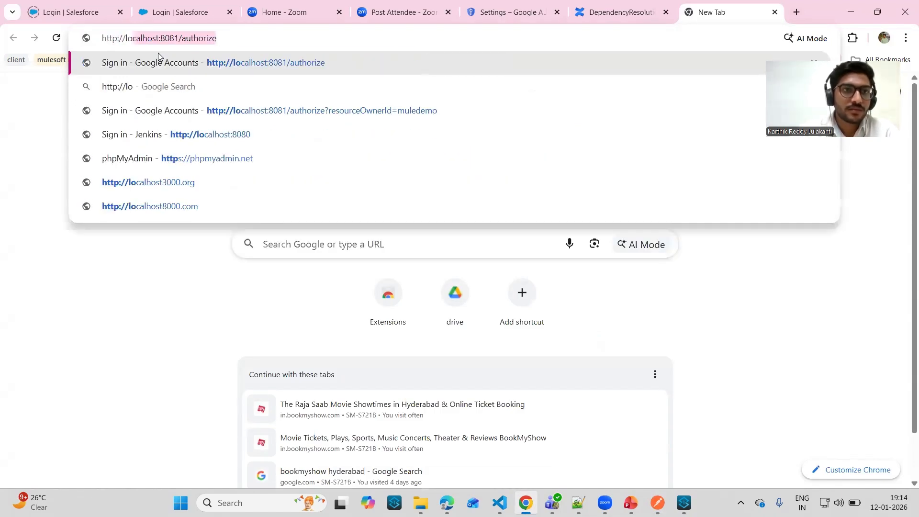
key("Right")
key("Return")
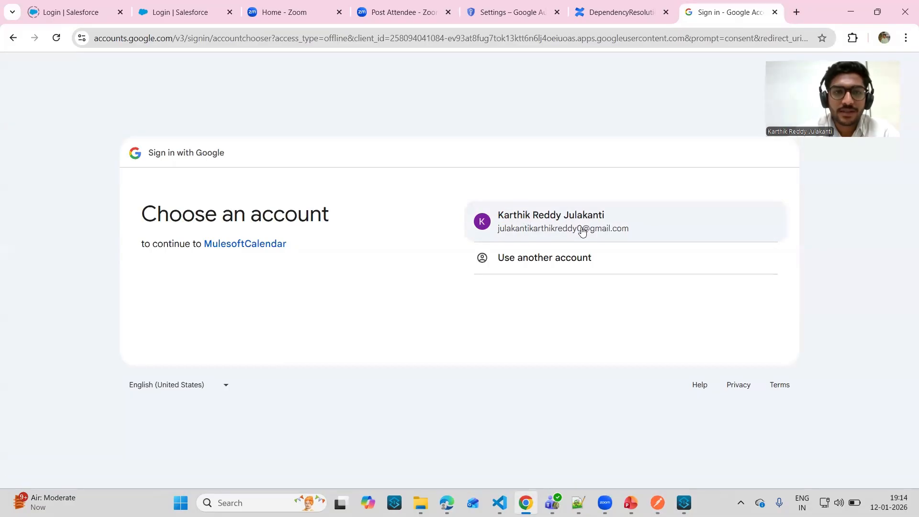
Choose the Google account, continue past the unverified-app notice, and grant MulesoftCalendar all requested calendar permissions.
left_click(582, 231)
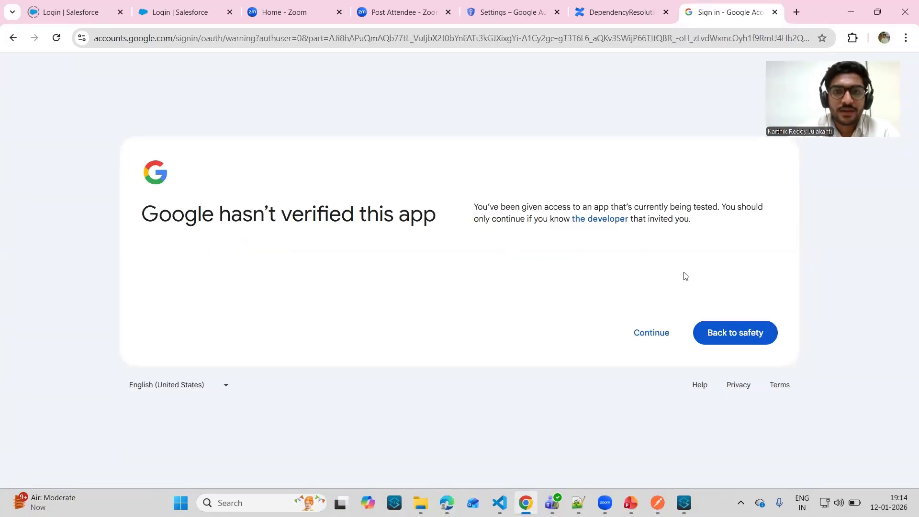
left_click(647, 332)
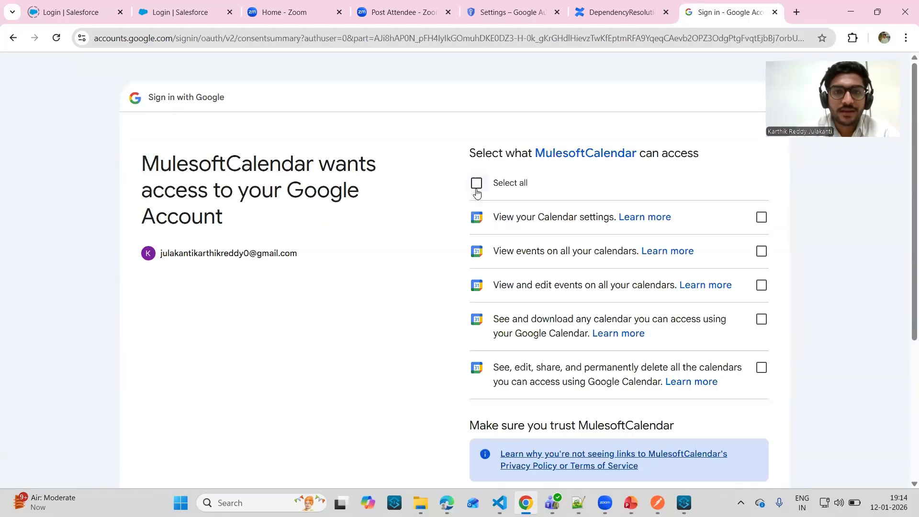
left_click(476, 183)
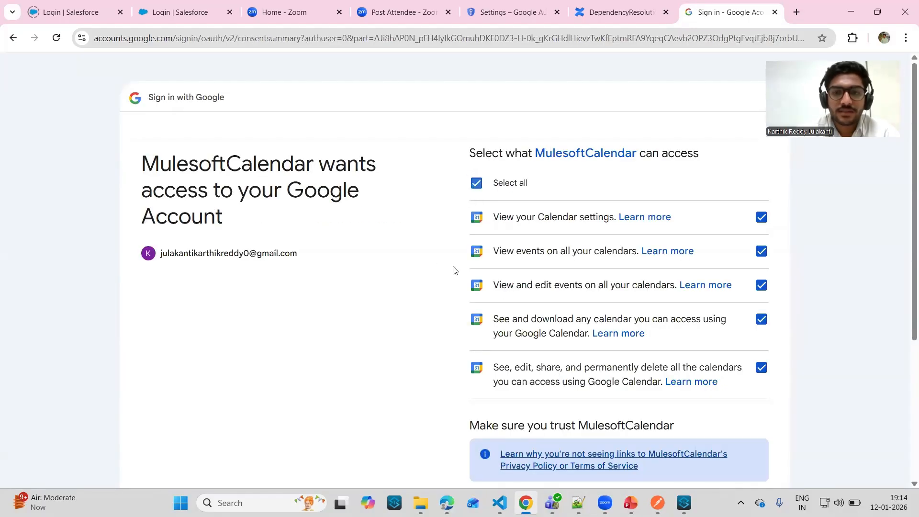
scroll(454, 269, "down", 5)
left_click(695, 389)
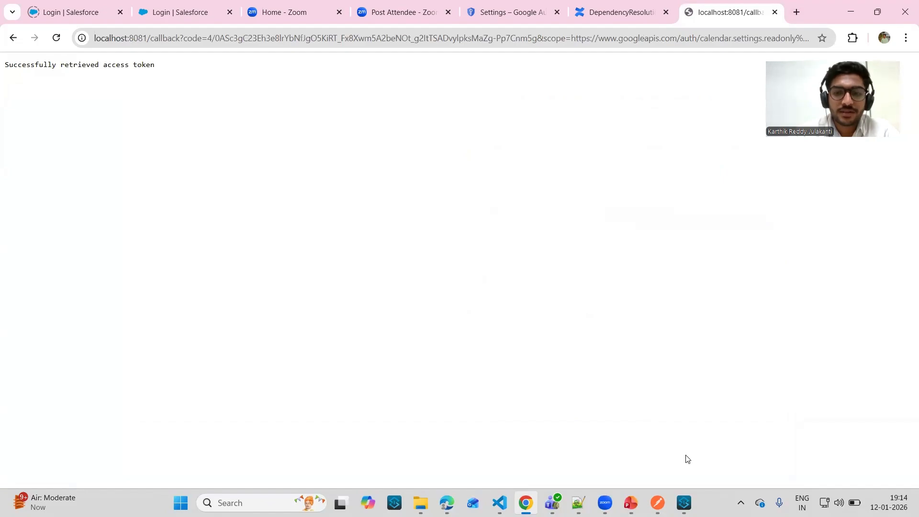
left_click(655, 502)
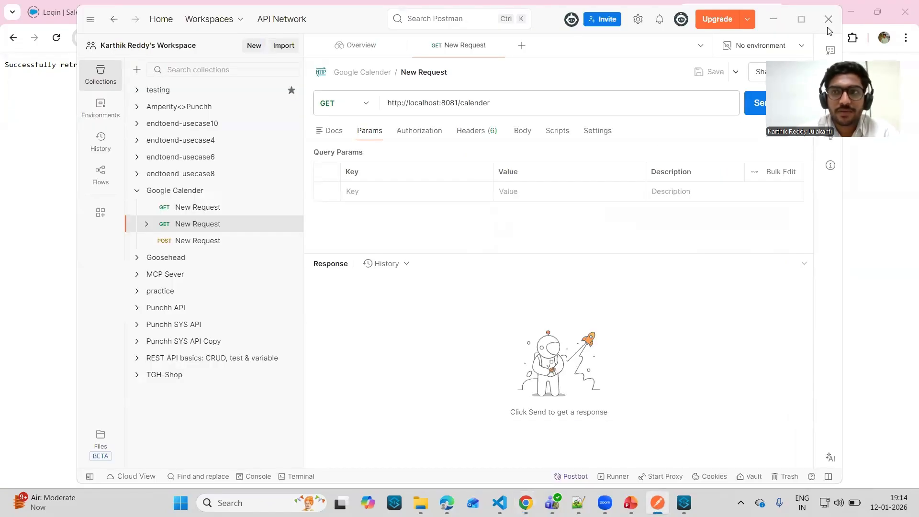
left_click(760, 104)
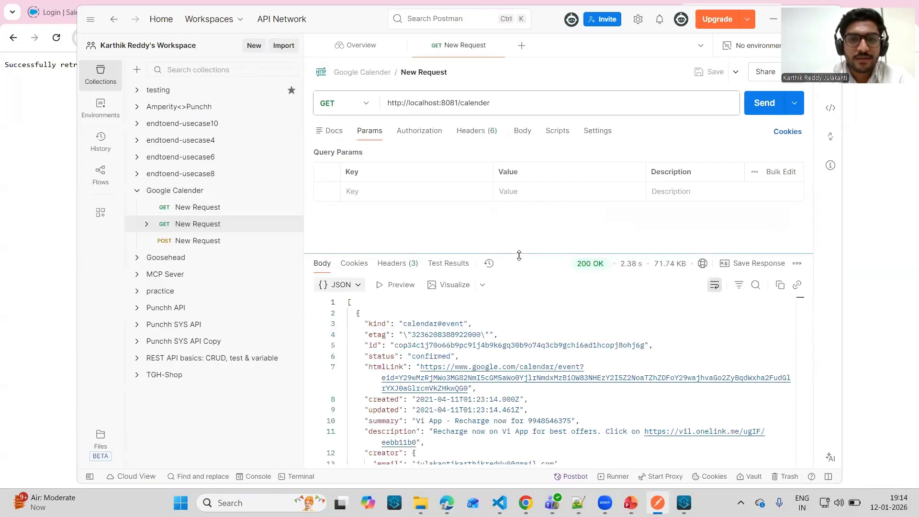
left_click_drag(528, 254, 528, 179)
Examine the calendar events in the JSON response, including the first event's creator, organizer, start, end and reminders fields.
scroll(389, 396, "down", 20)
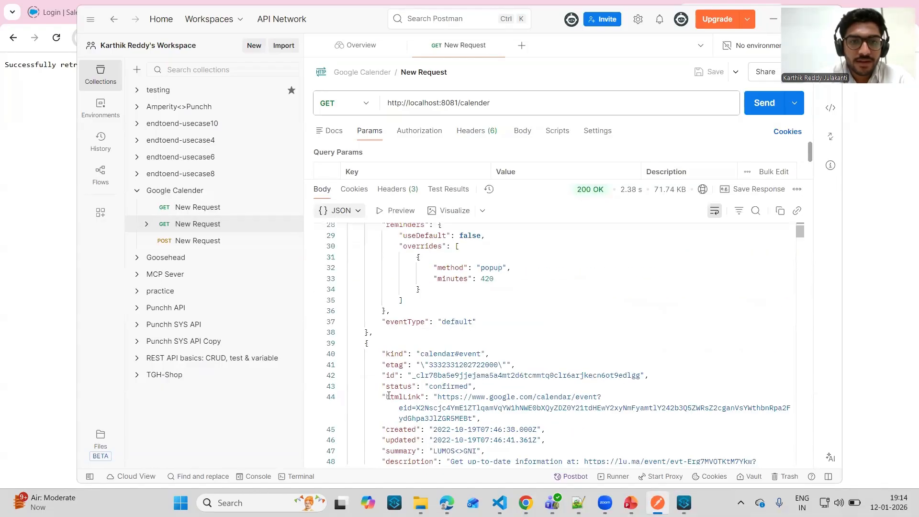
scroll(388, 396, "up", 10)
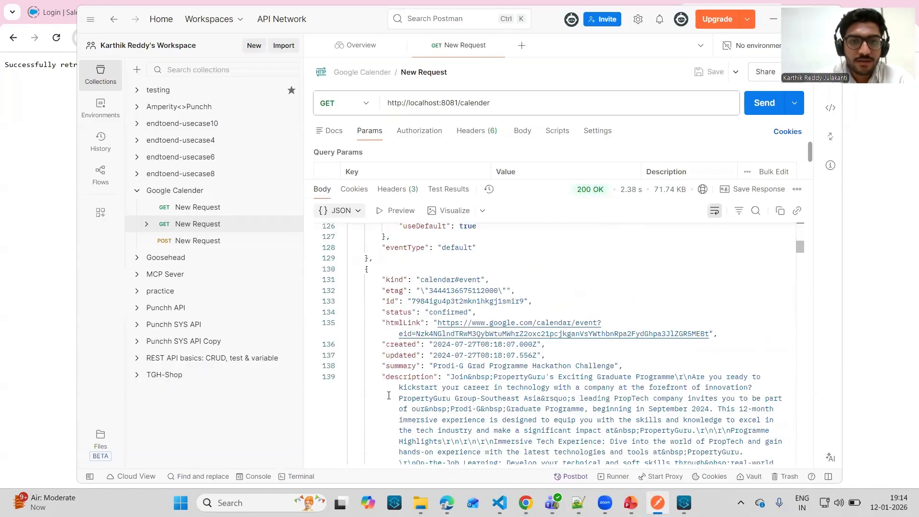
scroll(389, 395, "down", 15)
scroll(389, 395, "up", 20)
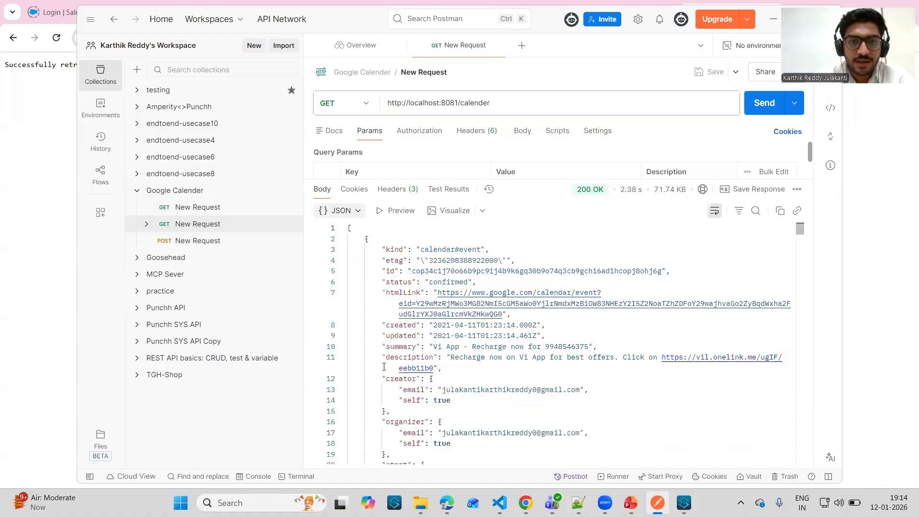
scroll(384, 367, "down", 1)
scroll(395, 312, "up", 1)
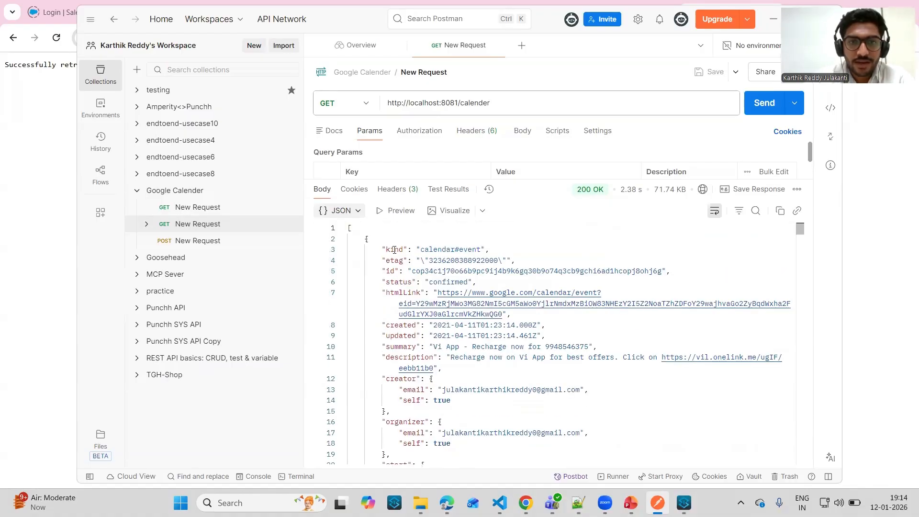
scroll(394, 278, "down", 3)
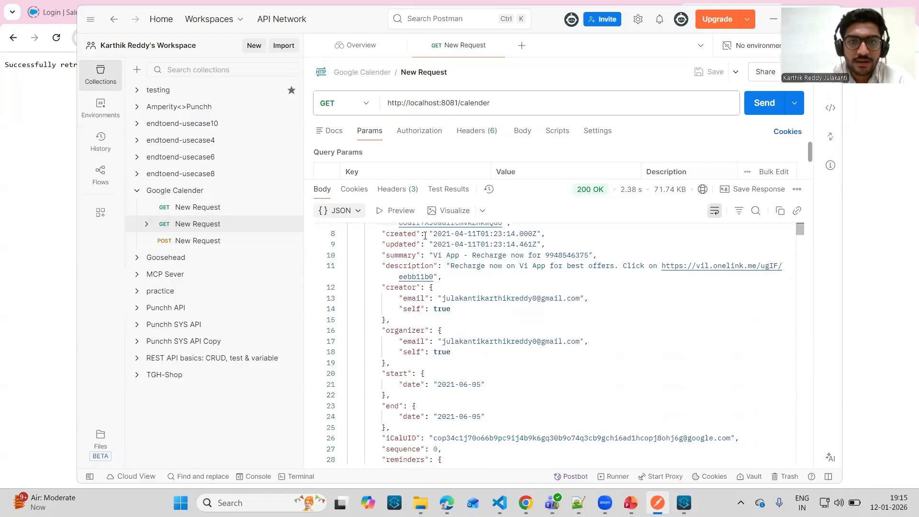
scroll(460, 298, "down", 1)
scroll(460, 298, "up", 1)
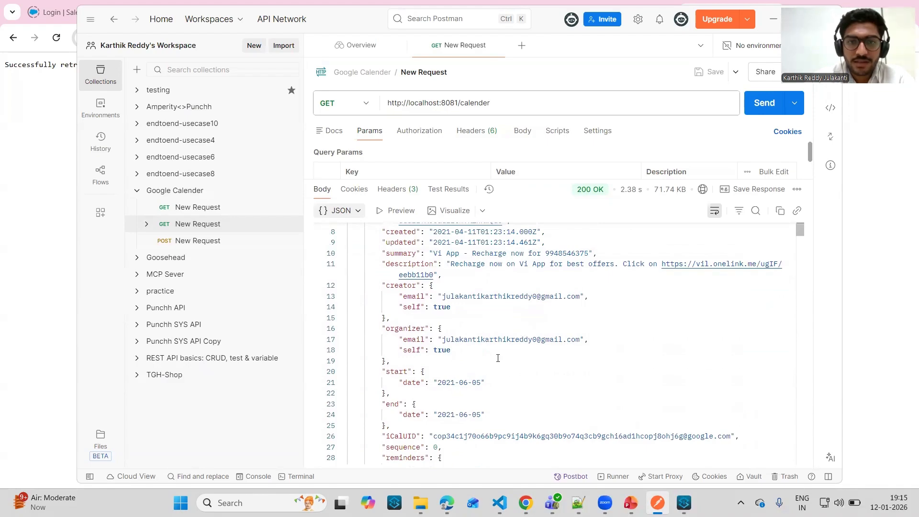
scroll(466, 284, "up", 3)
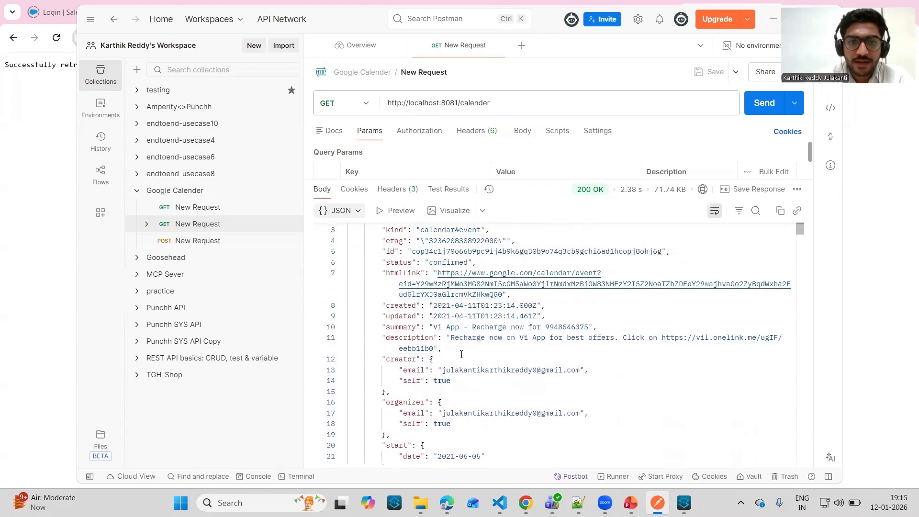
scroll(462, 354, "down", 3)
scroll(441, 285, "down", 2)
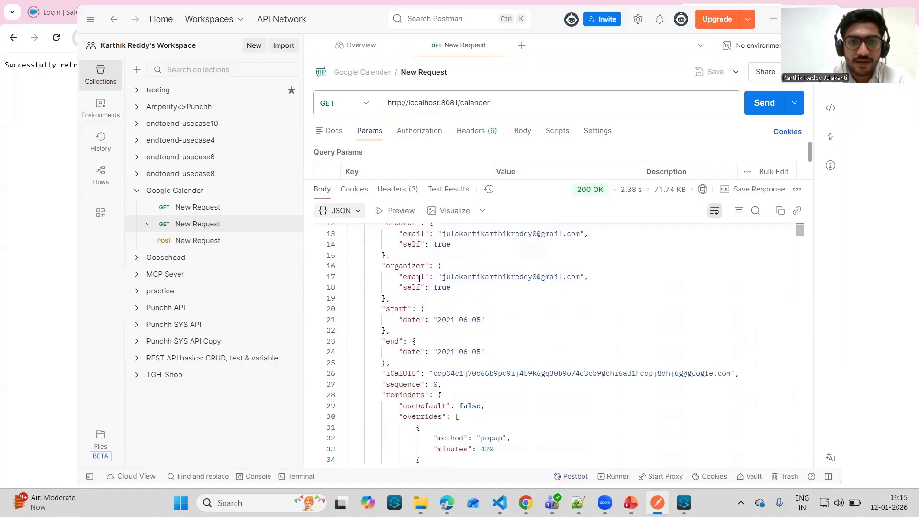
scroll(434, 303, "down", 3)
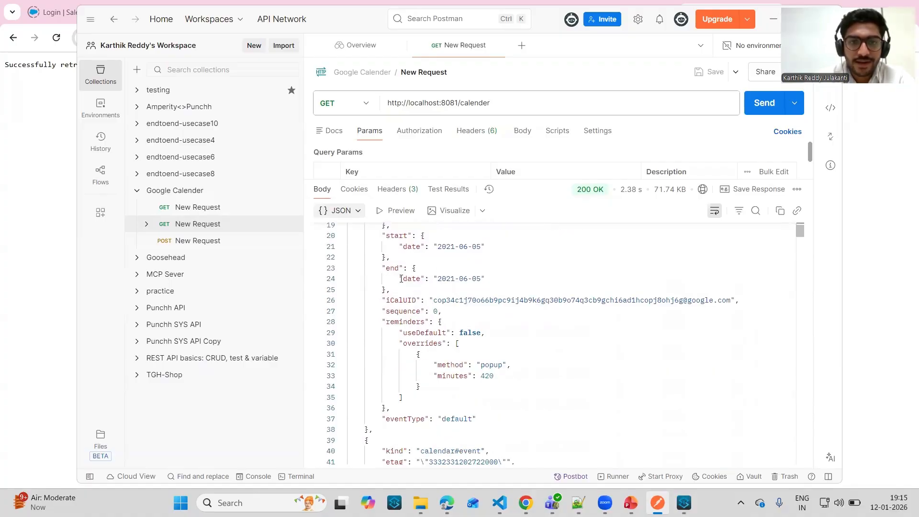
scroll(417, 302, "down", 3)
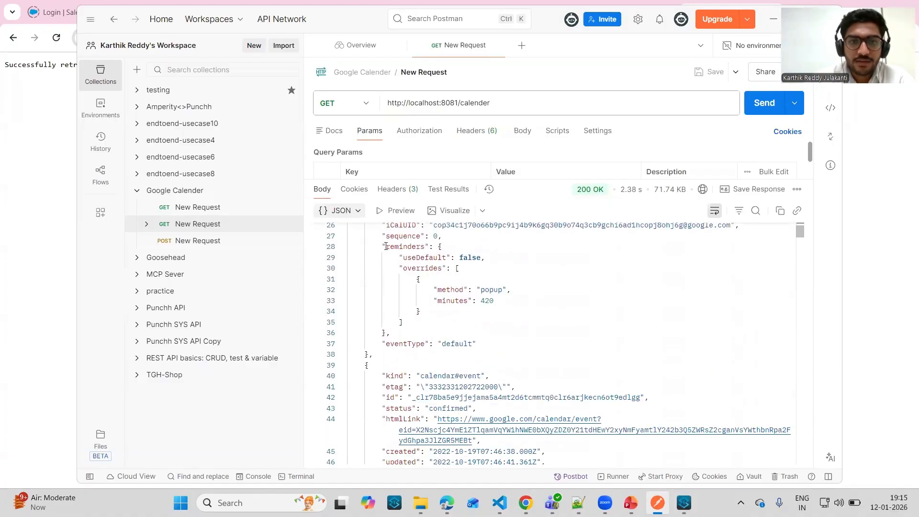
left_click_drag(385, 246, 401, 332)
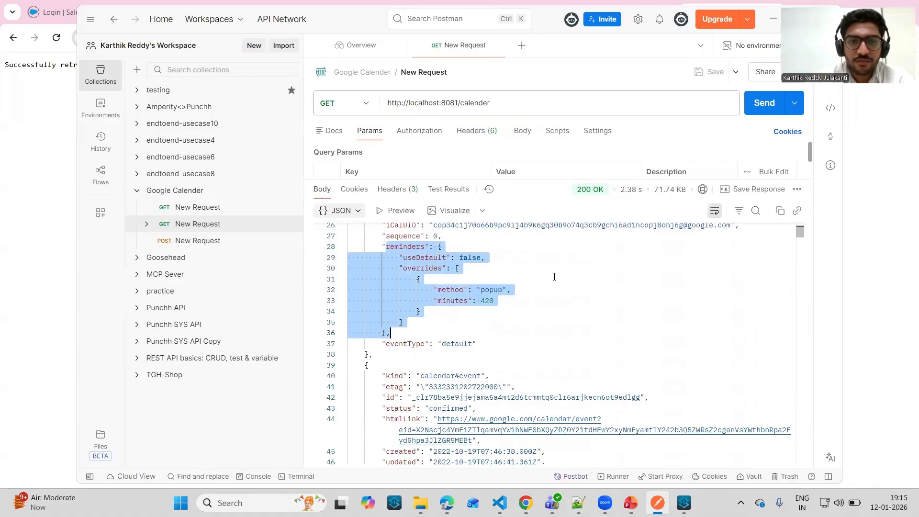
scroll(475, 333, "down", 20)
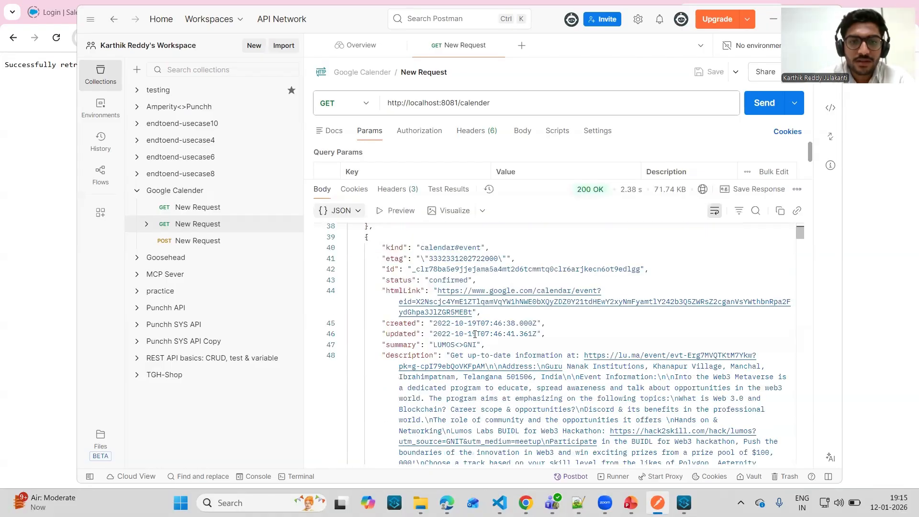
scroll(475, 333, "down", 20)
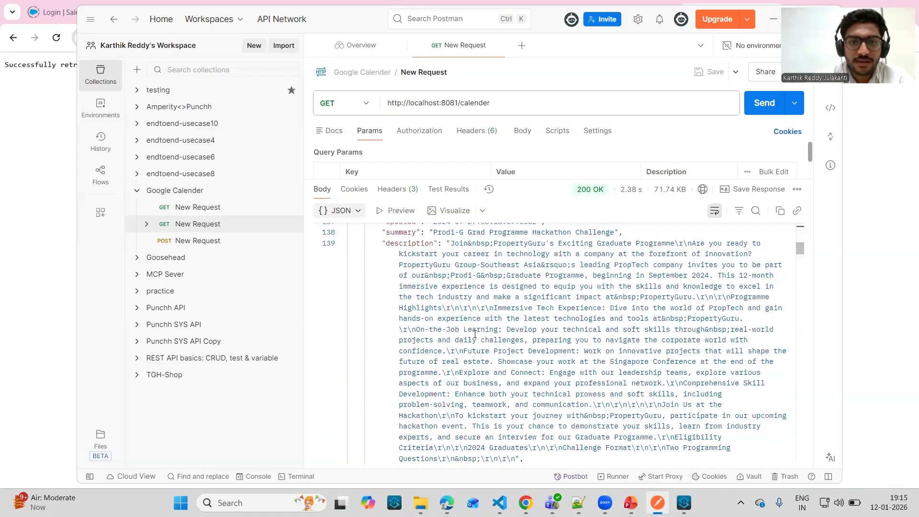
scroll(475, 334, "down", 10)
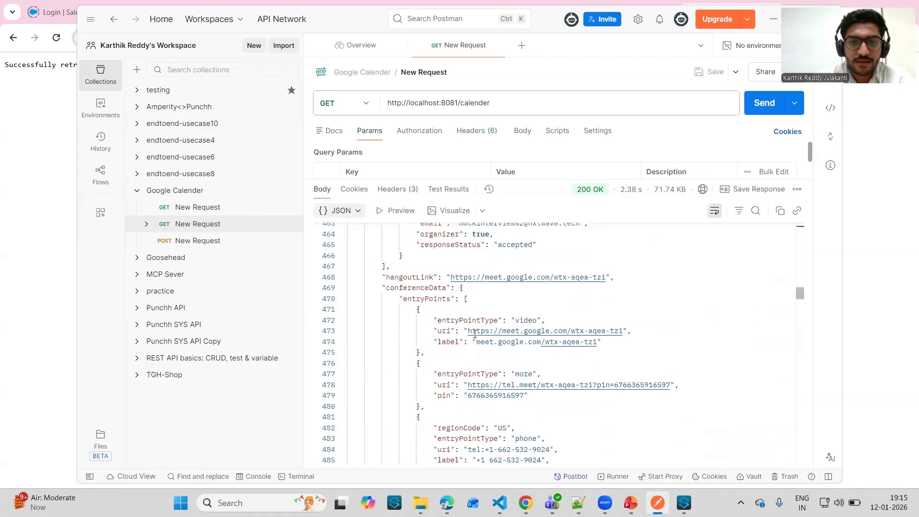
Copy the id value of the first event in the calender response.
scroll(475, 333, "up", 20)
scroll(475, 334, "up", 20)
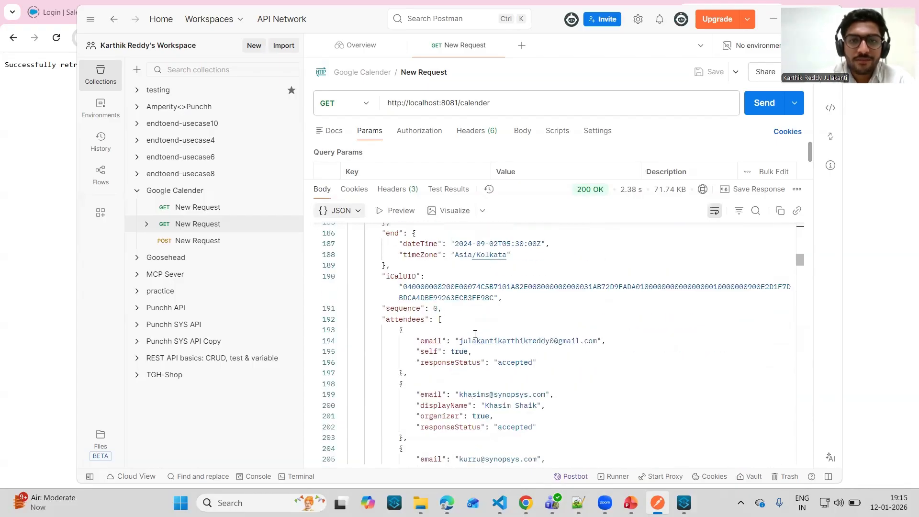
scroll(414, 273, "down", 1)
scroll(411, 261, "up", 1)
left_click_drag(410, 268, 663, 270)
key("ctrl+c")
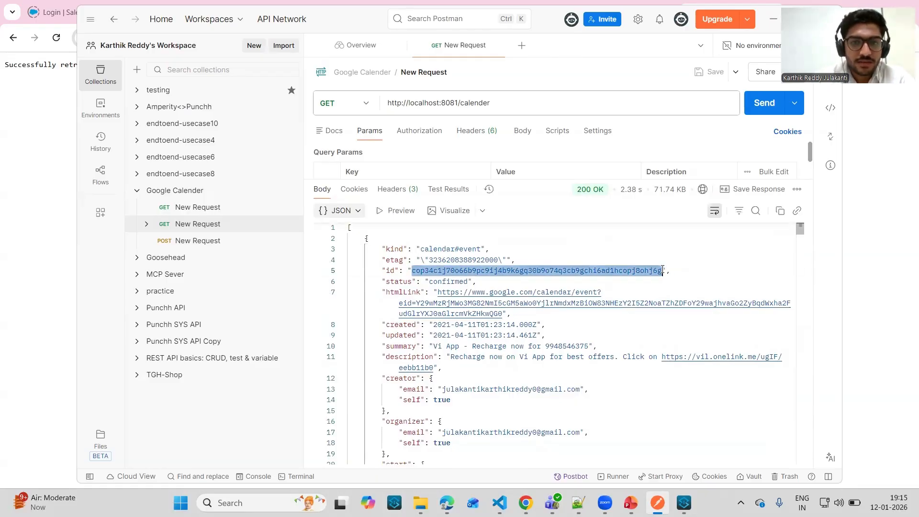
Open the getOneEvent GET request in the Google Calender collection and replace its event parameter value with the copied event id.
scroll(440, 337, "down", 1)
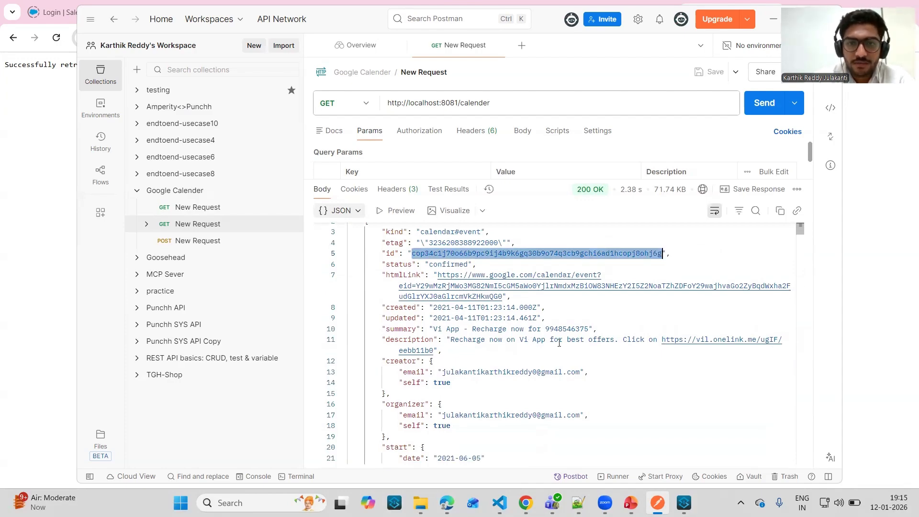
scroll(541, 325, "down", 1)
scroll(543, 312, "down", 5)
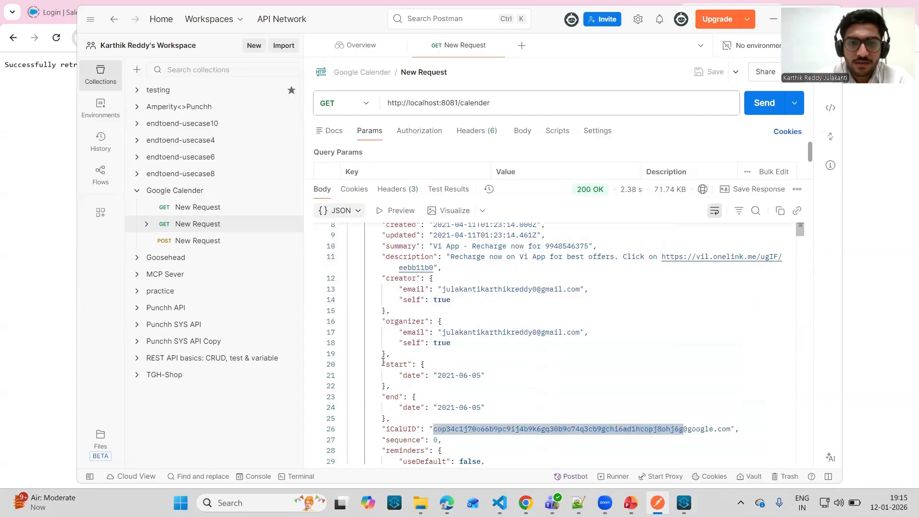
scroll(396, 318, "up", 3)
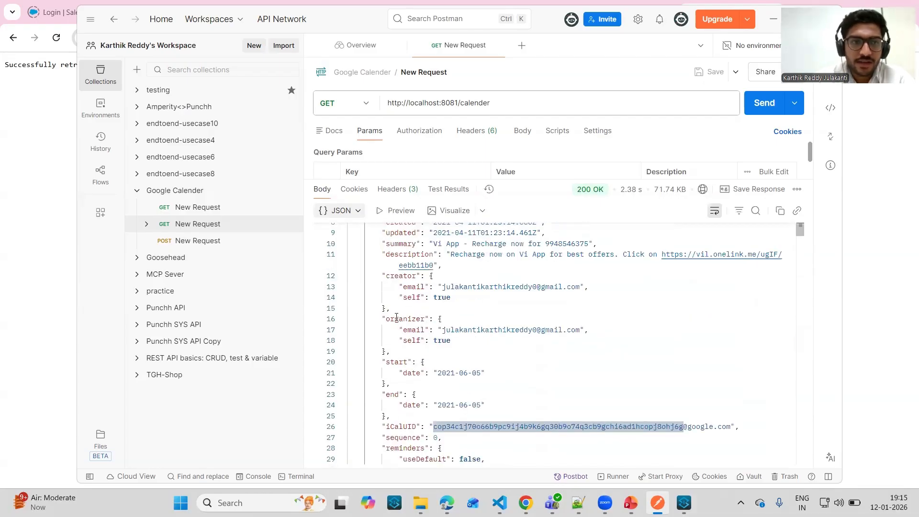
left_click(206, 207)
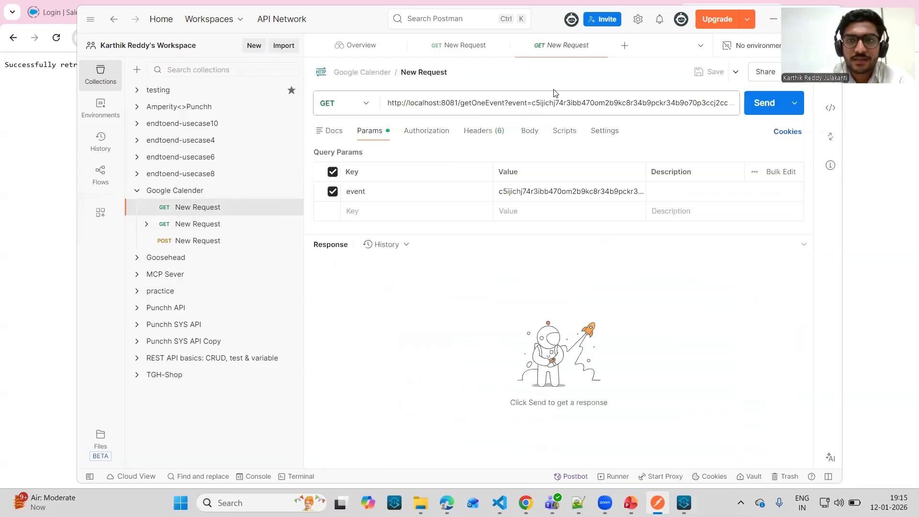
left_click_drag(530, 102, 628, 108)
left_click(650, 109)
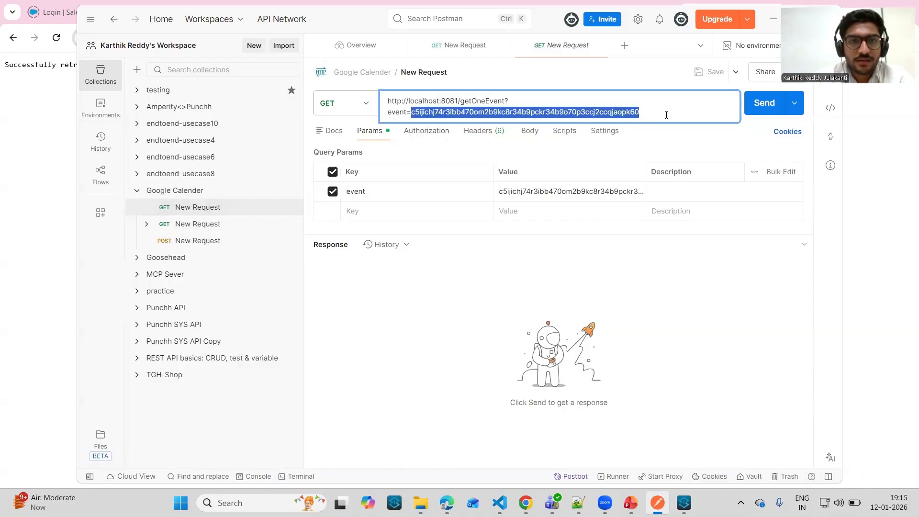
key("ctrl+v")
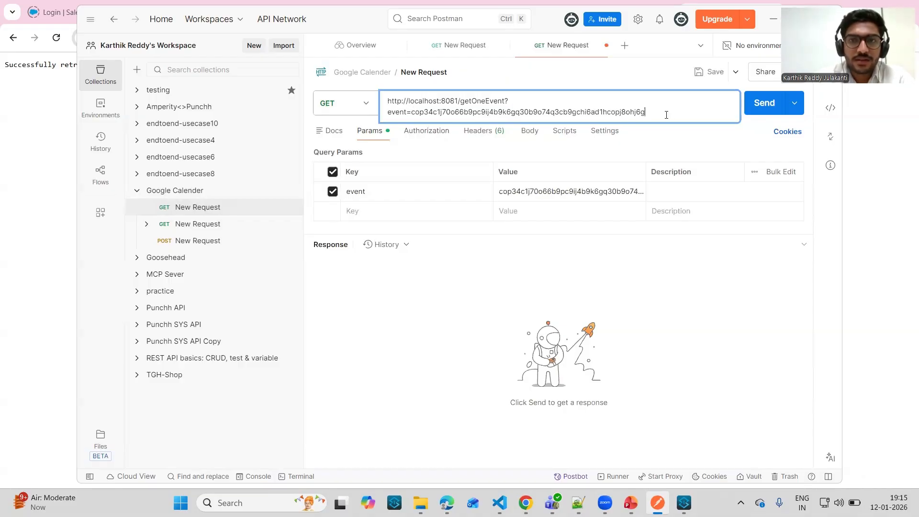
Send the getOneEvent request and review the returned event's JSON.
left_click(762, 106)
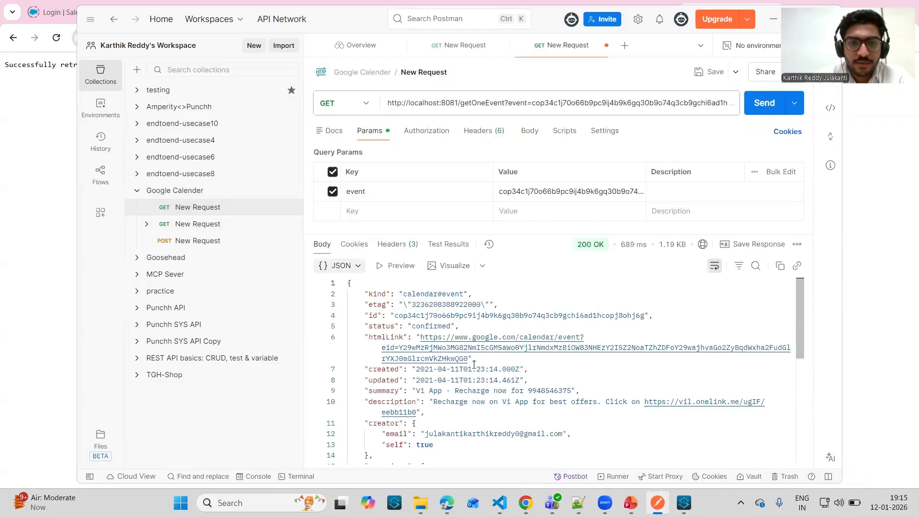
scroll(460, 373, "down", 1)
scroll(445, 380, "up", 1)
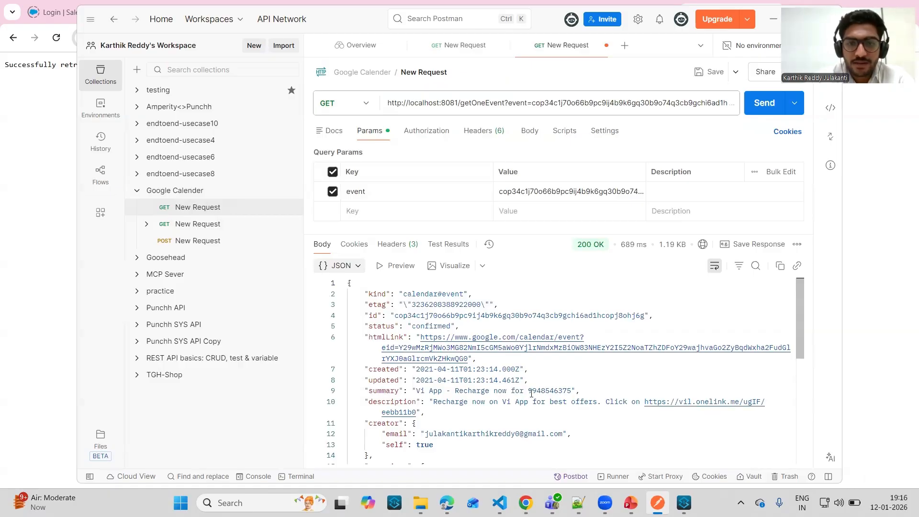
scroll(531, 394, "down", 6)
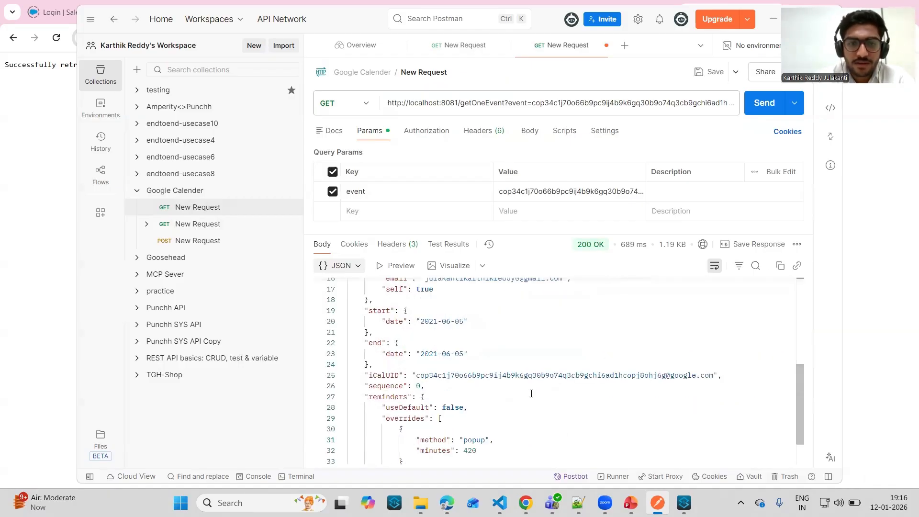
scroll(532, 393, "up", 6)
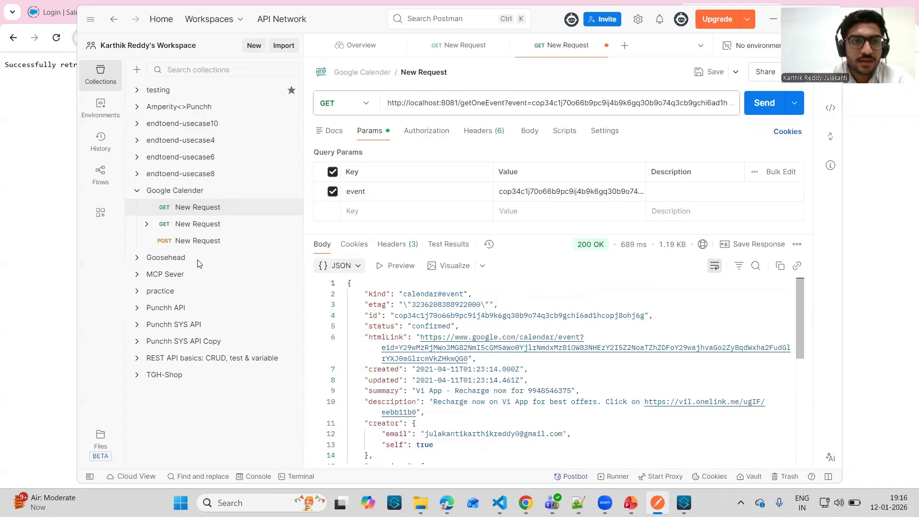
Open the createEvent POST request in the Google Calender collection and view its raw JSON body in an enlarged editor area.
left_click(209, 240)
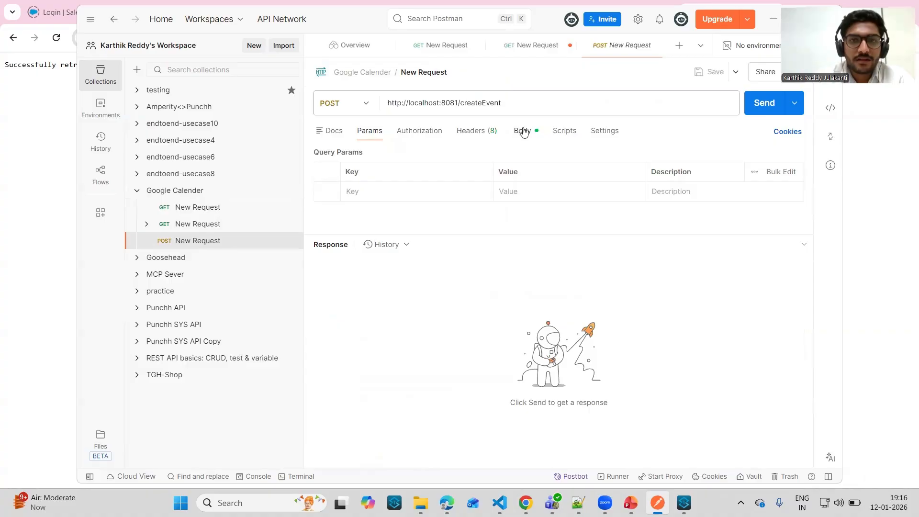
left_click(524, 132)
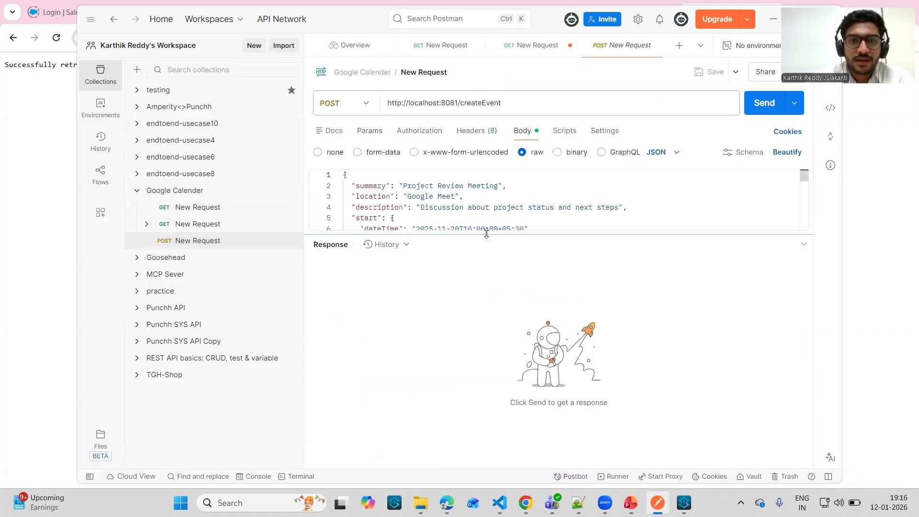
left_click_drag(473, 320, 474, 360)
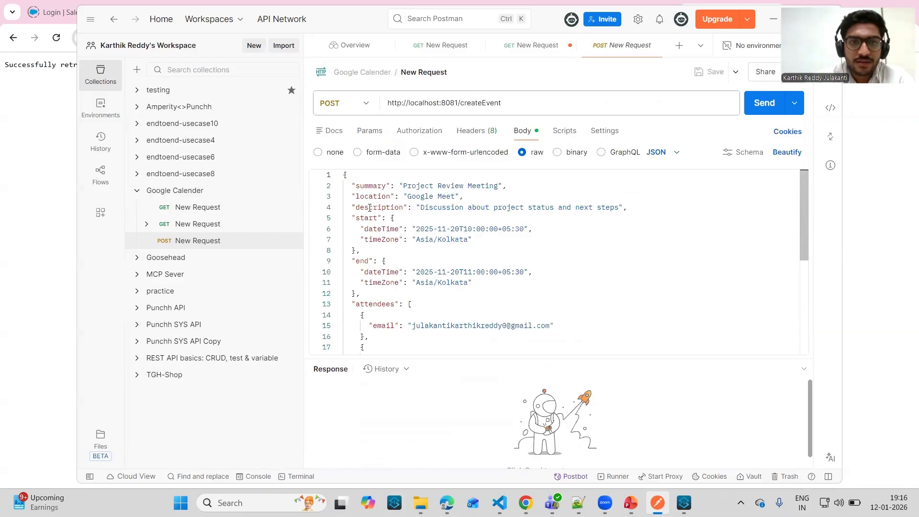
Review the createEvent request's JSON body, from the summary and event times to the attendees and reminder overrides.
scroll(431, 205, "down", 1)
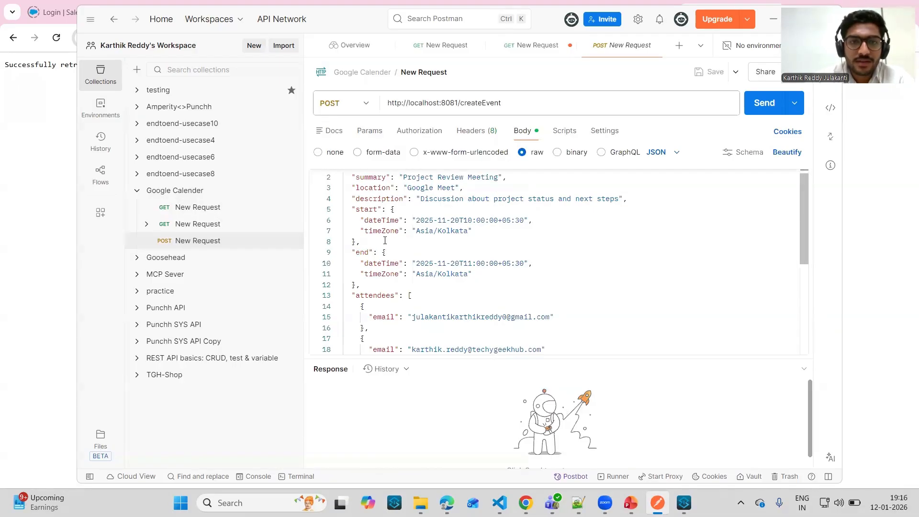
scroll(451, 214, "down", 2)
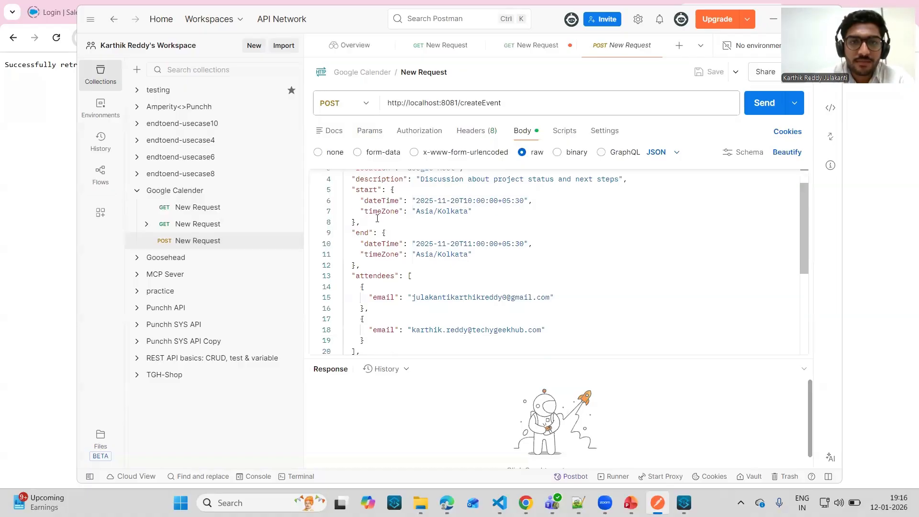
scroll(417, 217, "down", 3)
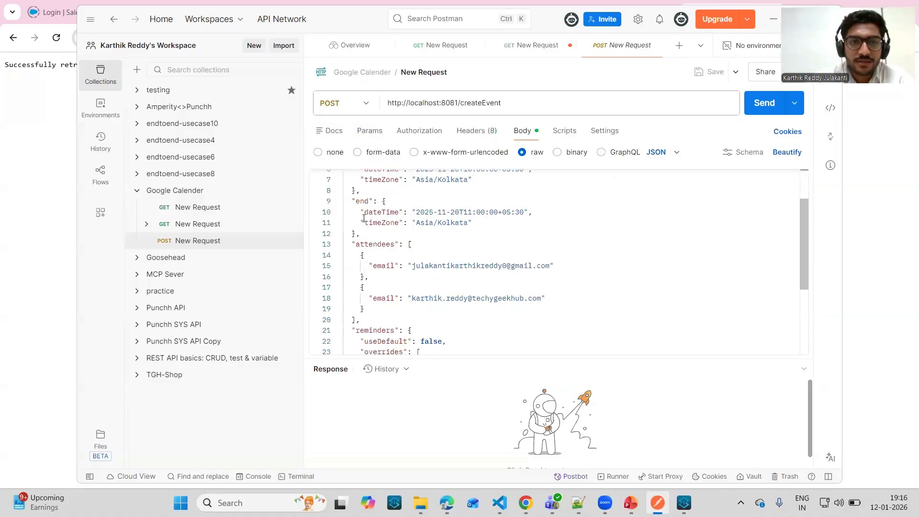
scroll(367, 223, "down", 3)
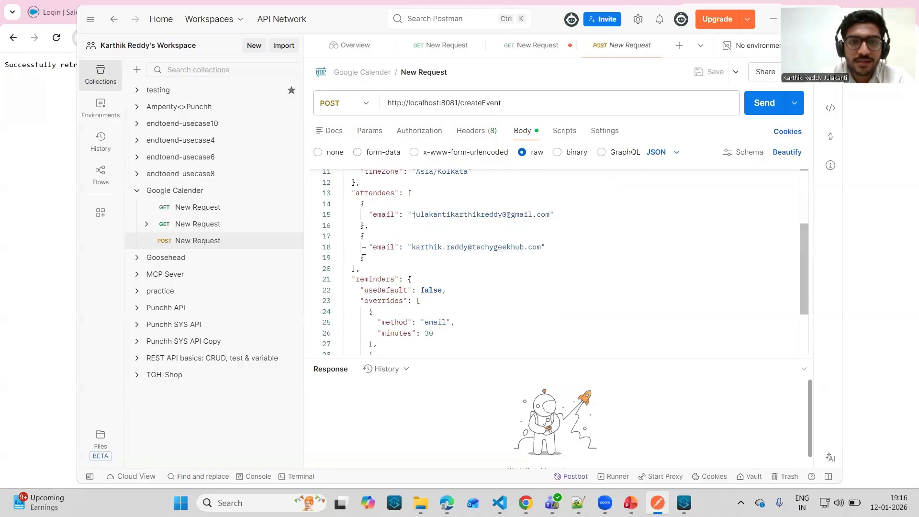
scroll(364, 251, "down", 3)
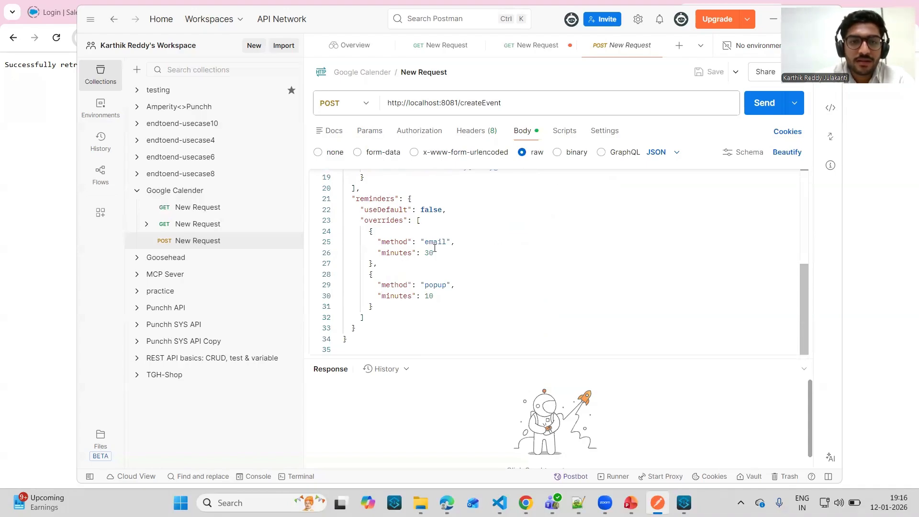
scroll(435, 248, "up", 6)
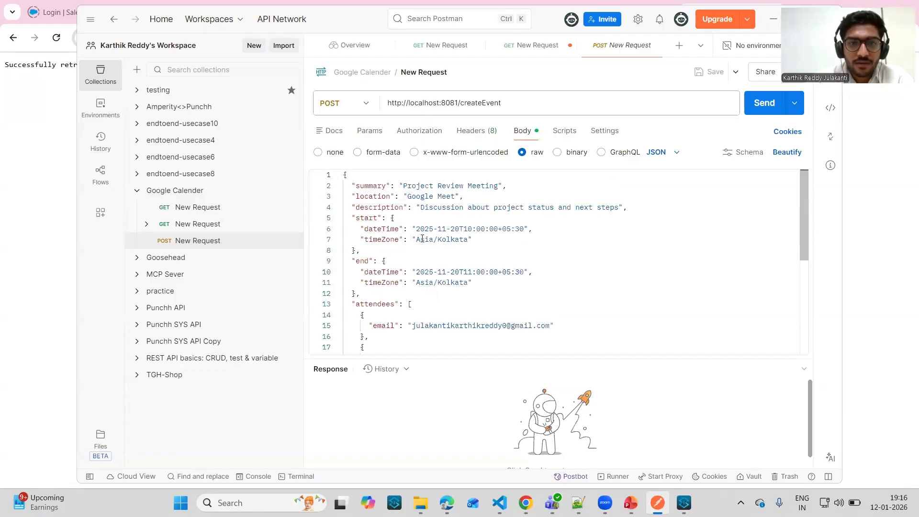
Set the year of the start dateTime in the createEvent body to 2026.
double_click(446, 229)
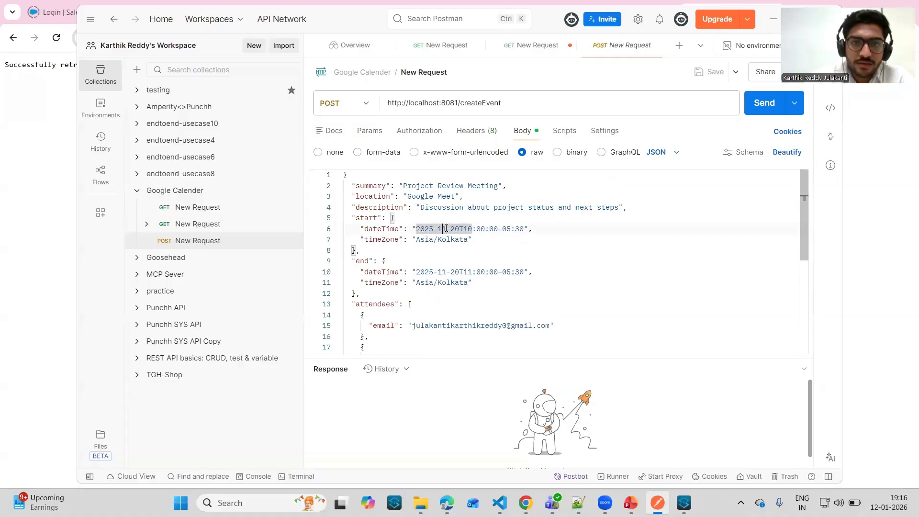
left_click(450, 228)
key("Left")
key("Left")
key("Left")
key("Left")
key("BackSpace")
type("6")
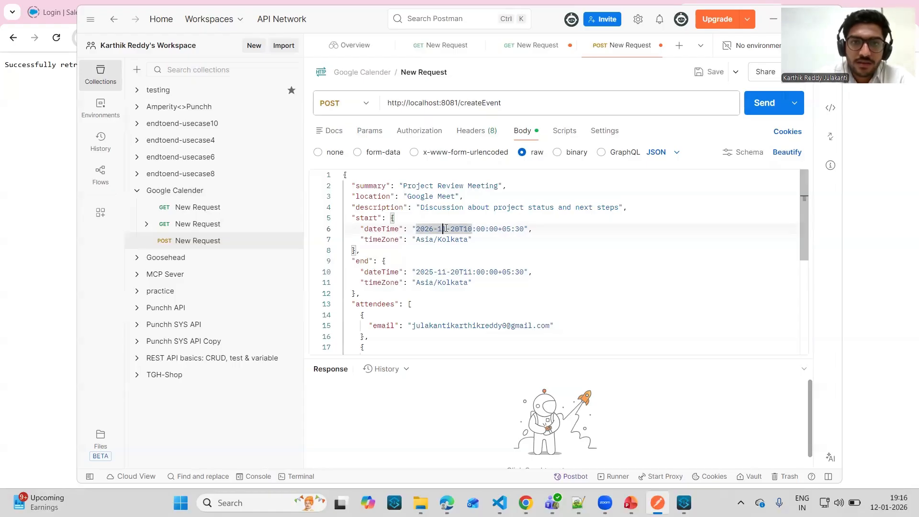
Set the start dateTime's month to 01 and its day to 13, keeping the time portion.
left_click(446, 228)
key("BackSpace")
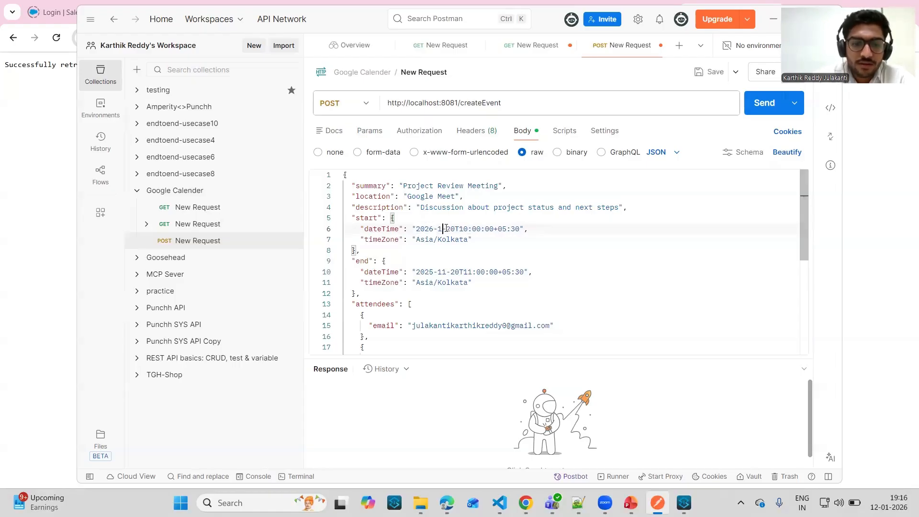
type("2")
double_click(446, 228)
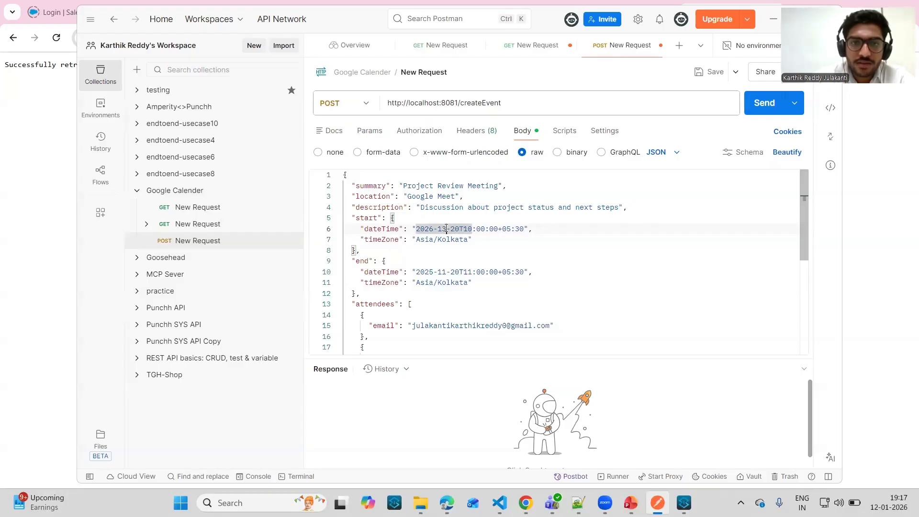
left_click(446, 228)
key("BackSpace")
key("BackSpace")
type("01")
key("Right")
key("Right")
key("Right")
key("BackSpace")
key("BackSpace")
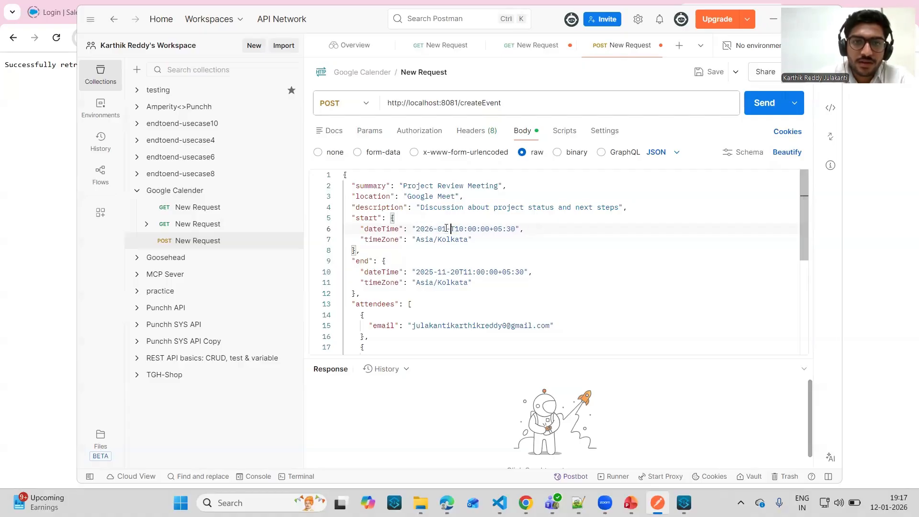
type("13")
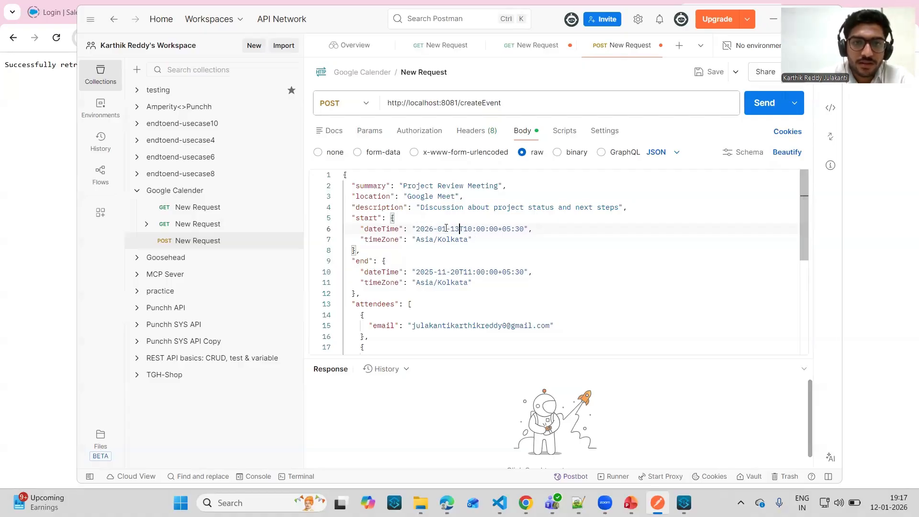
Set the date of the end dateTime in the createEvent body to 2026-01-13, keeping the time portion.
double_click(448, 271)
key("Left")
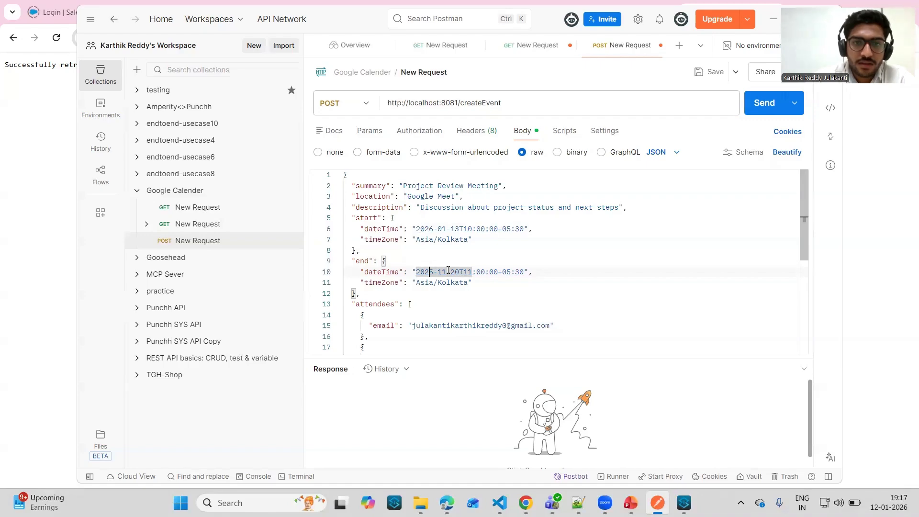
key("Delete")
type("6")
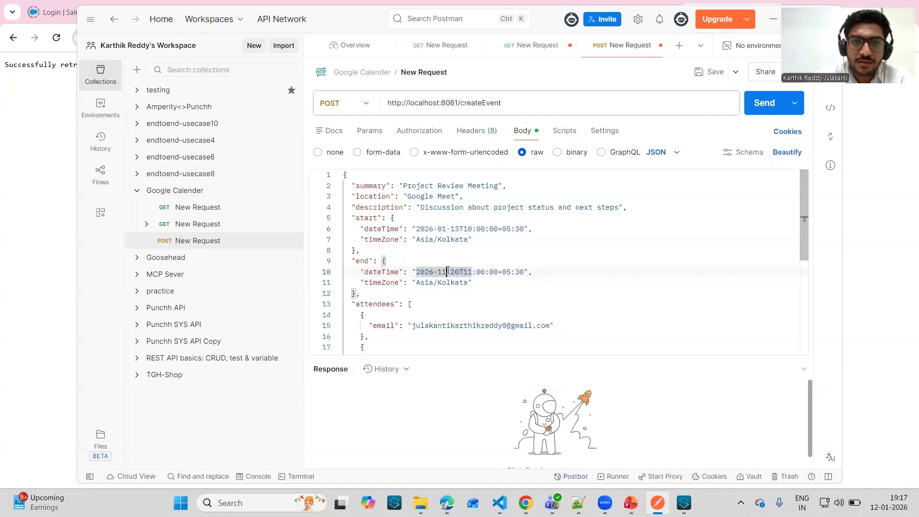
key("BackSpace")
key("BackSpace")
type("01")
key("Right")
key("Right")
key("Right")
key("BackSpace")
key("BackSpace")
type("12")
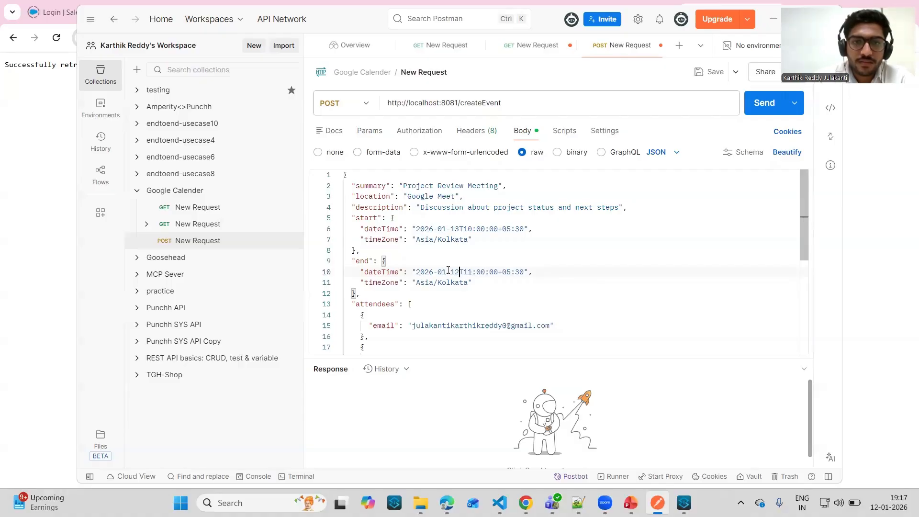
key("BackSpace")
type("3")
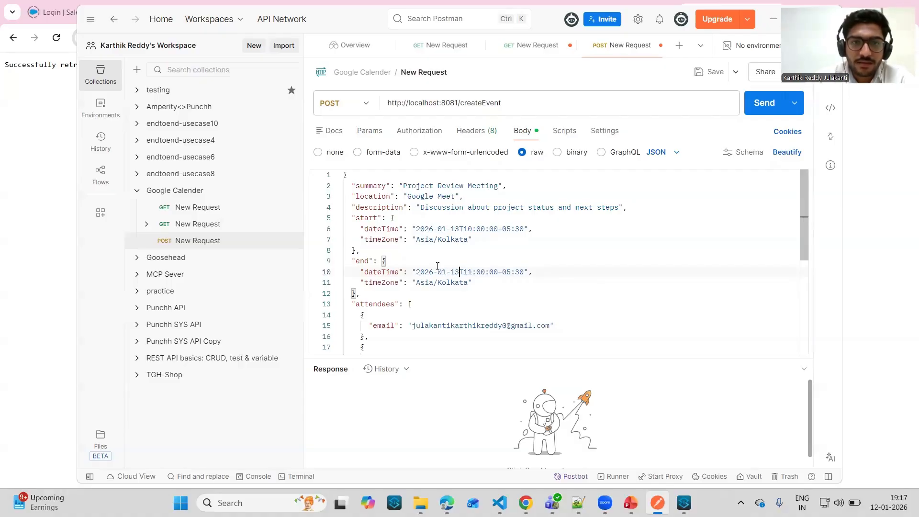
Check the start and end dateTime values and the rest of the JSON body, and send the createEvent request.
scroll(439, 260, "down", 1)
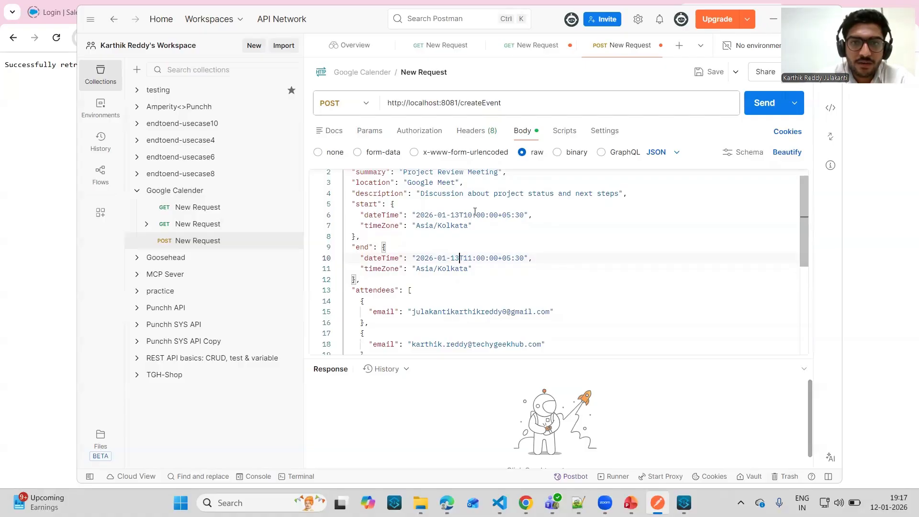
left_click_drag(416, 215, 472, 215)
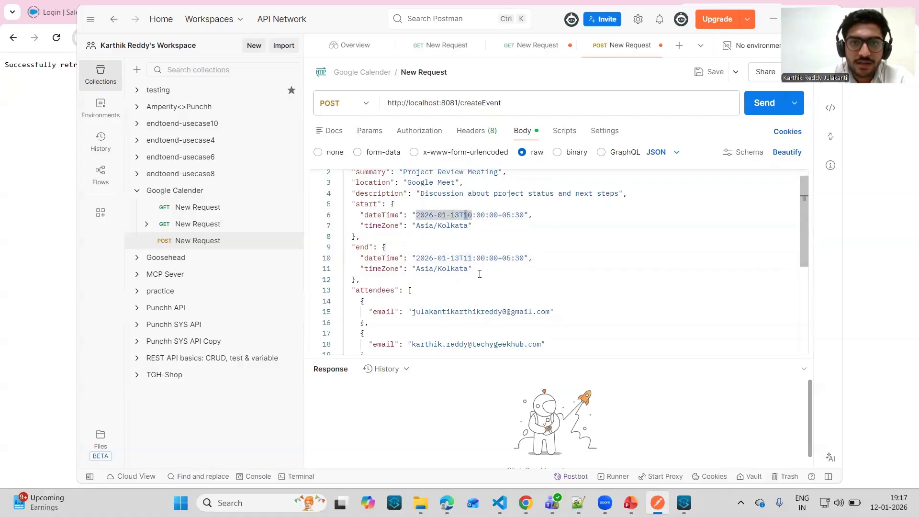
left_click_drag(416, 258, 470, 260)
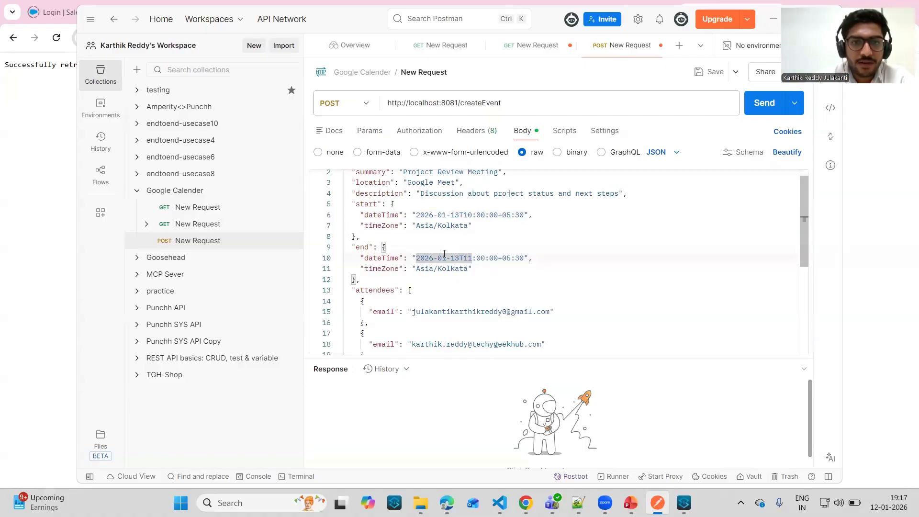
scroll(444, 254, "down", 5)
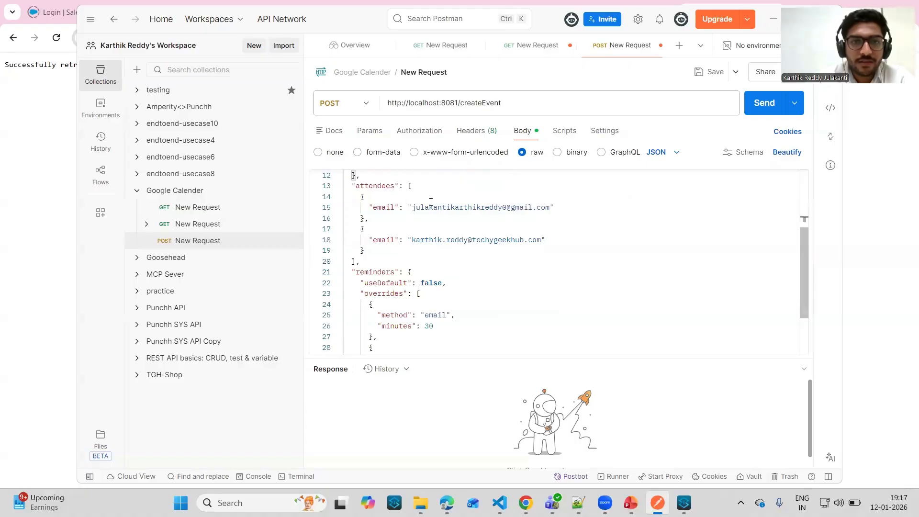
scroll(438, 230, "down", 4)
scroll(450, 215, "up", 10)
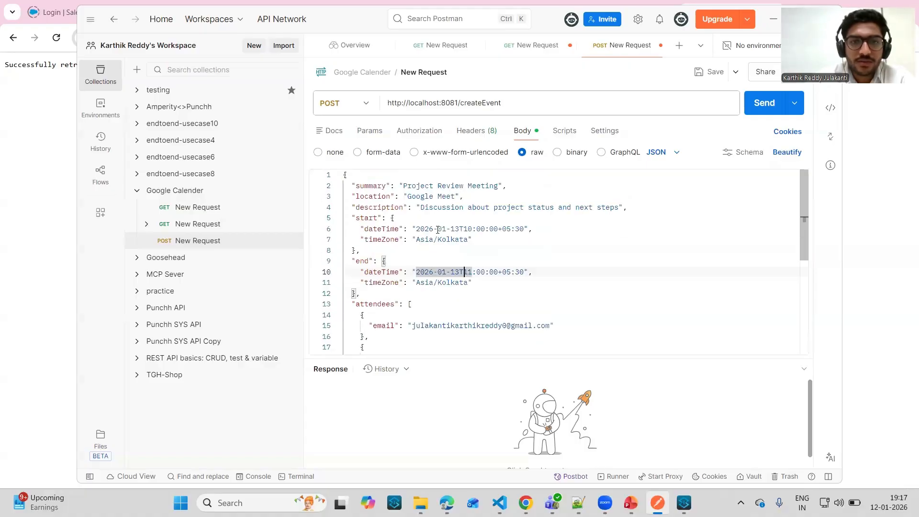
left_click(760, 103)
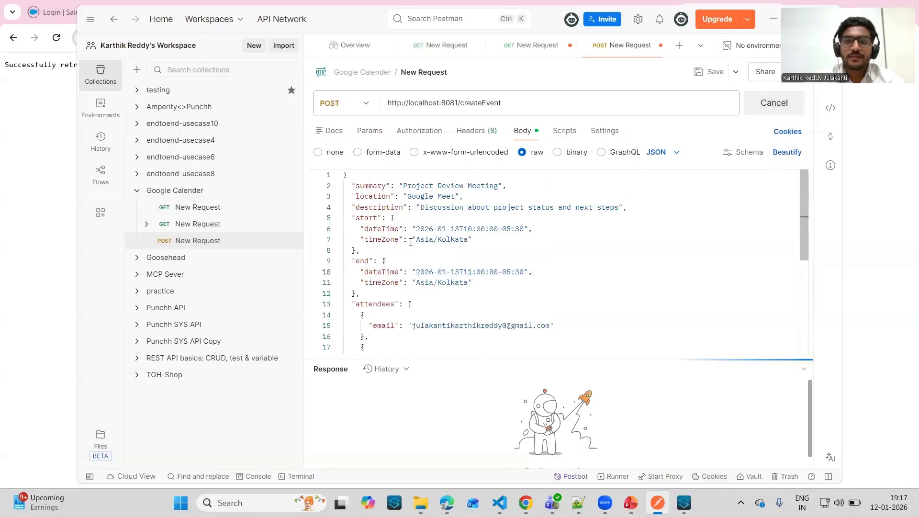
Enlarge the response area and review the created event's JSON, including its link, organizer, start, end and attendees.
left_click_drag(493, 257, 498, 185)
scroll(405, 403, "down", 1)
scroll(407, 293, "up", 1)
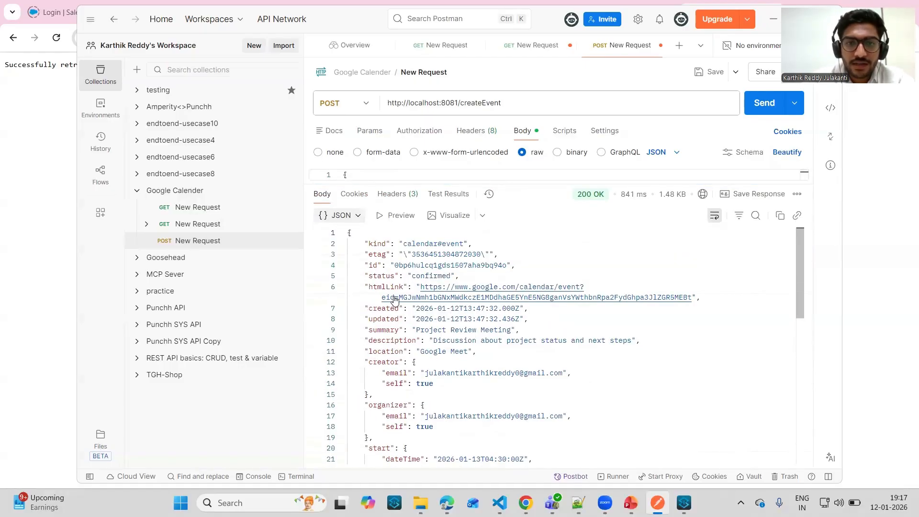
scroll(457, 276, "down", 1)
scroll(456, 276, "up", 1)
scroll(494, 263, "down", 8)
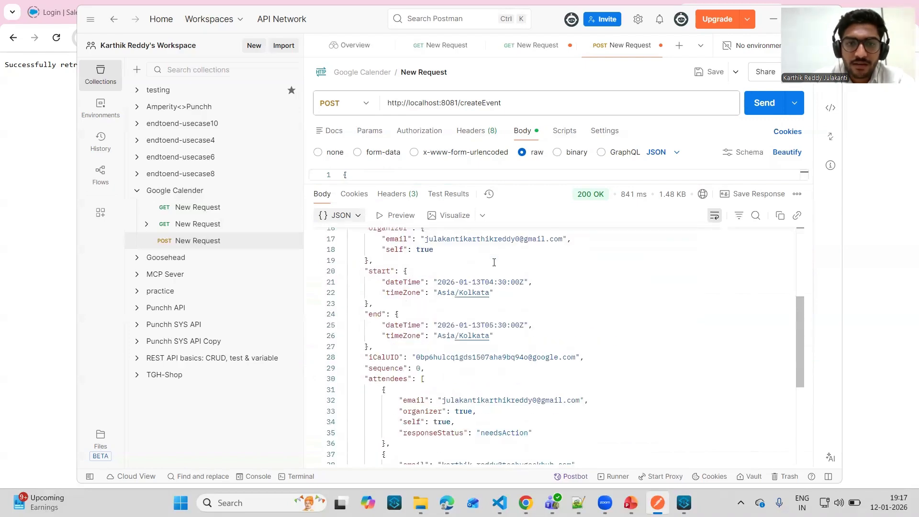
scroll(494, 263, "up", 8)
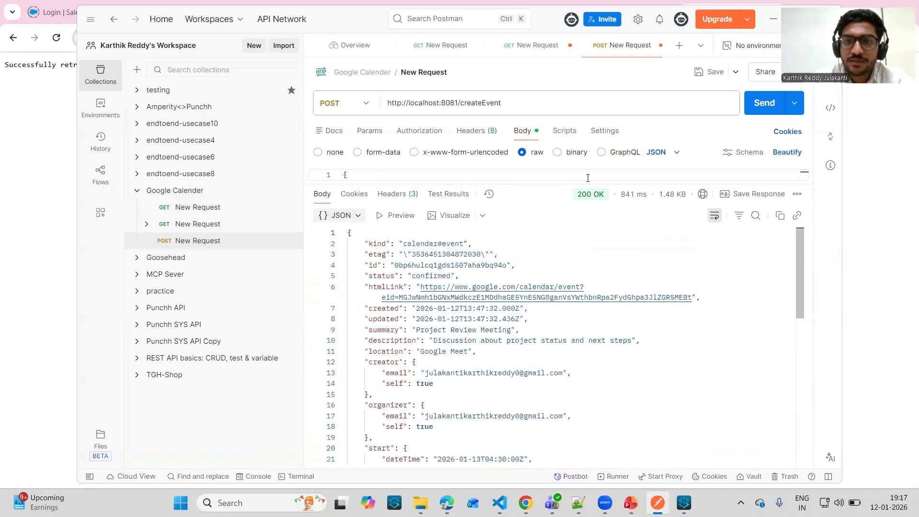
Switch to Outlook, open the Project Review Meeting invitation in the inbox, and widen the window to show the message.
left_click(772, 20)
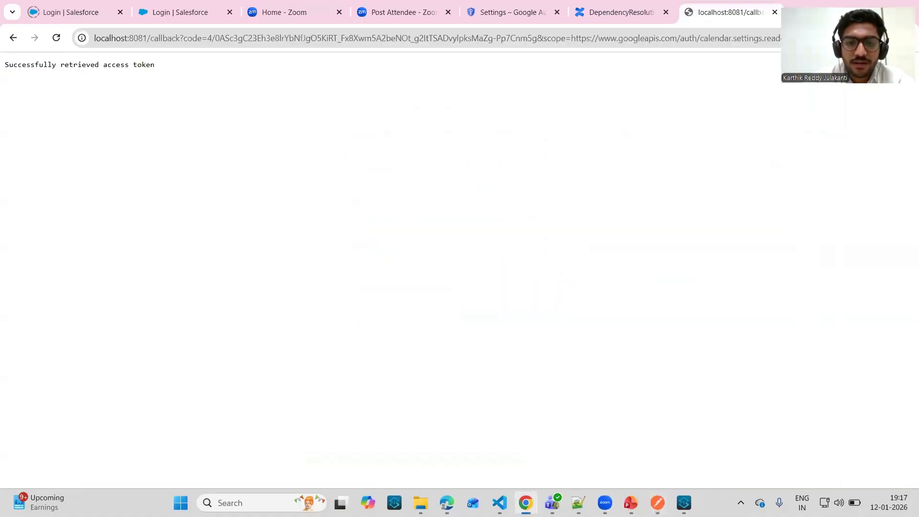
left_click(473, 503)
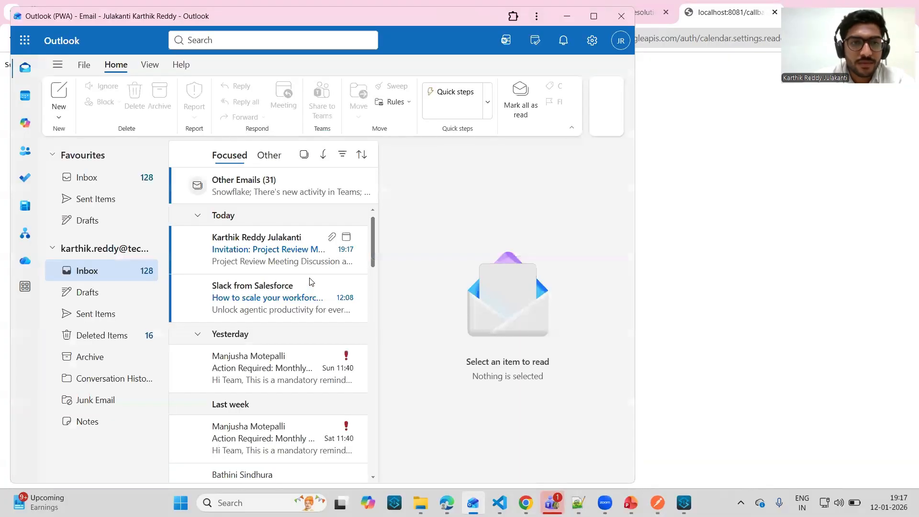
left_click(272, 249)
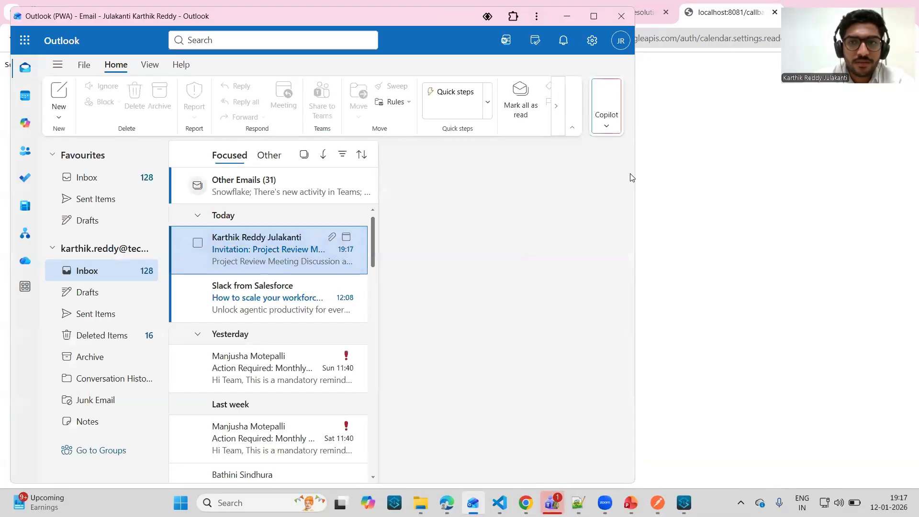
left_click_drag(635, 171, 828, 172)
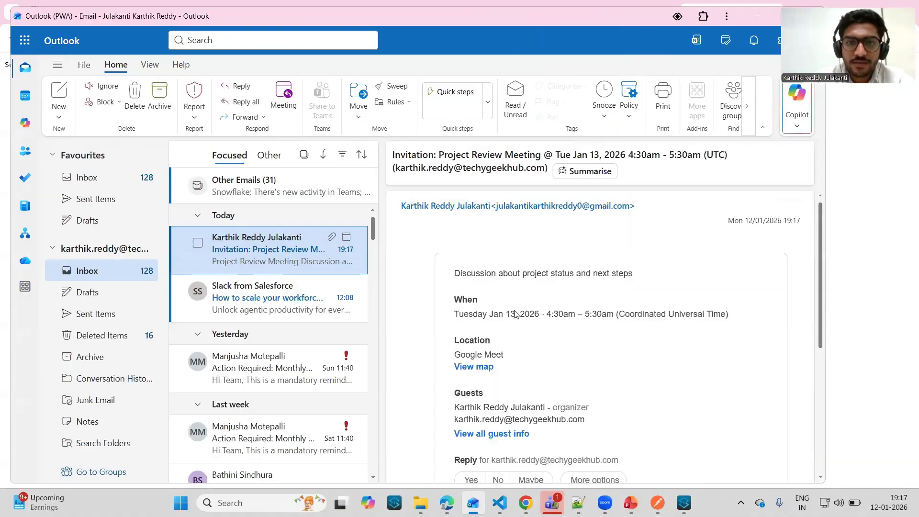
Read the invitation message, examining the meeting's time, location, guests and reply options.
scroll(542, 332, "down", 4)
scroll(642, 352, "up", 5)
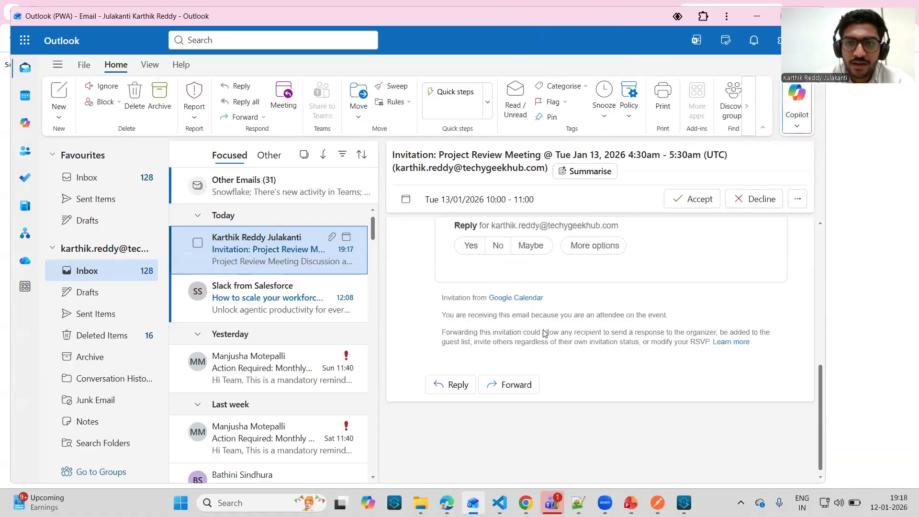
scroll(643, 353, "down", 2)
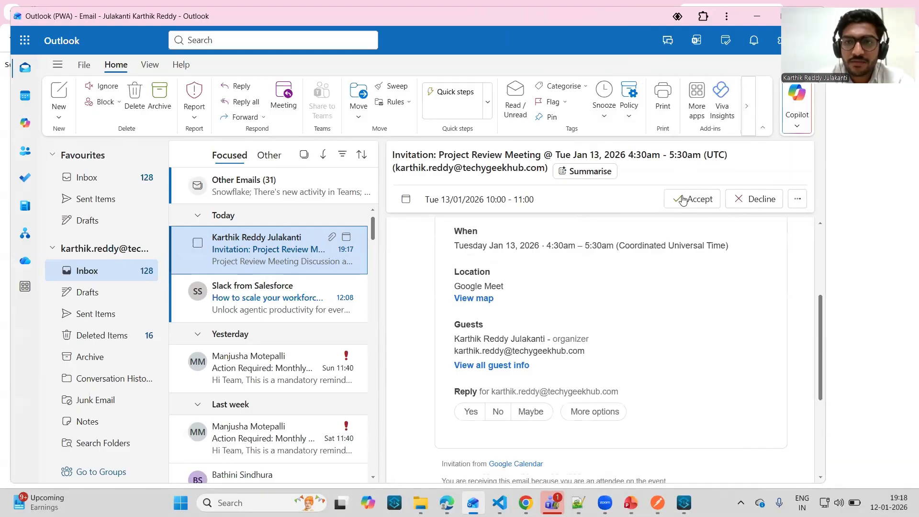
scroll(658, 267, "up", 1)
scroll(657, 267, "up", 5)
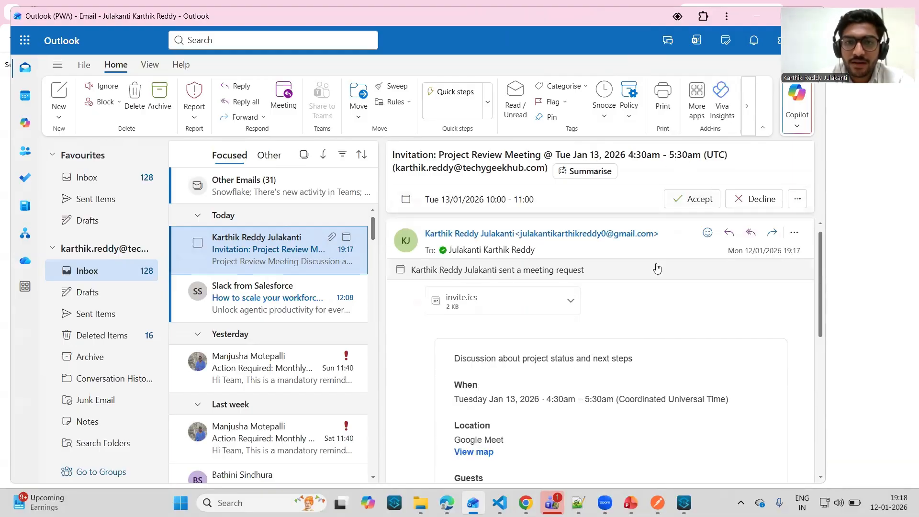
Examine the Project Review Meeting slot in the invitation's day calendar preview.
scroll(556, 237, "up", 3)
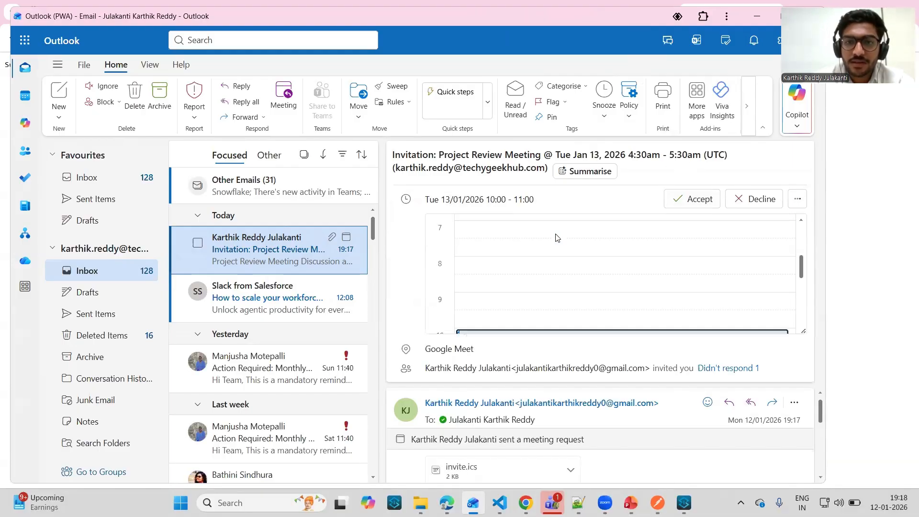
scroll(557, 238, "down", 3)
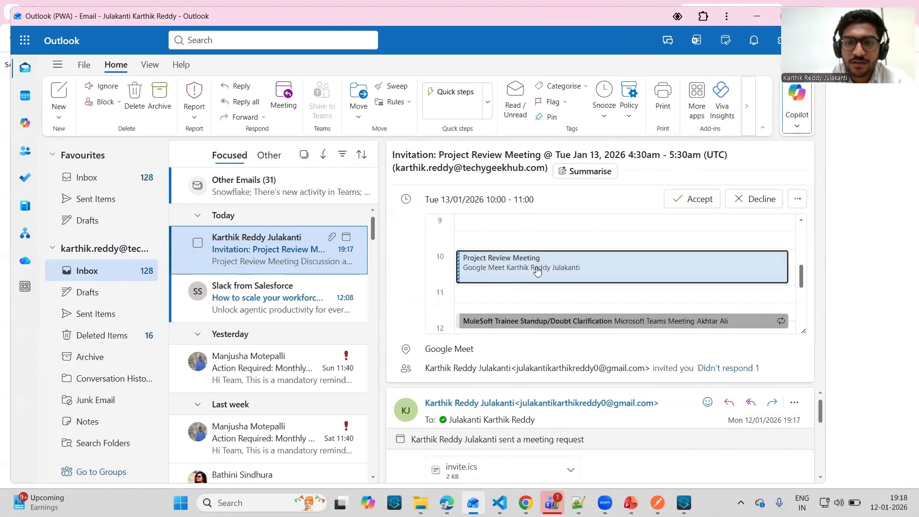
left_click(537, 271)
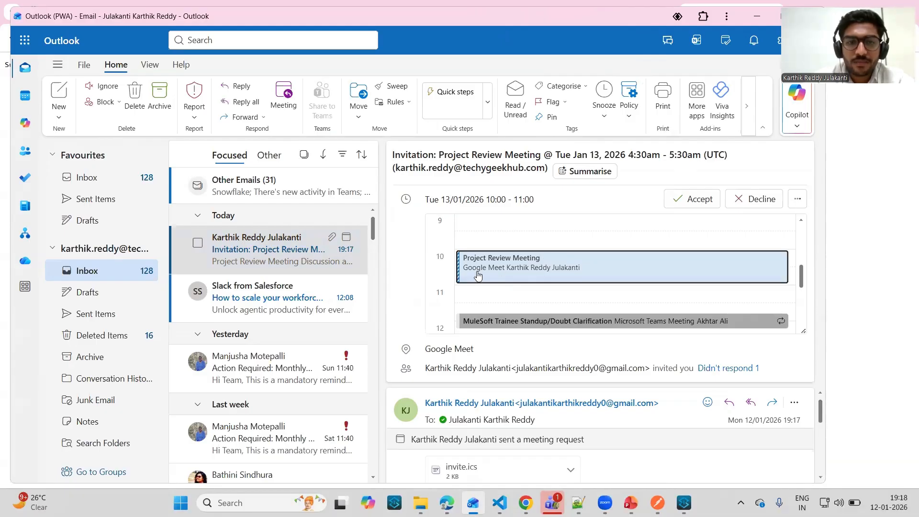
scroll(514, 293, "up", 3)
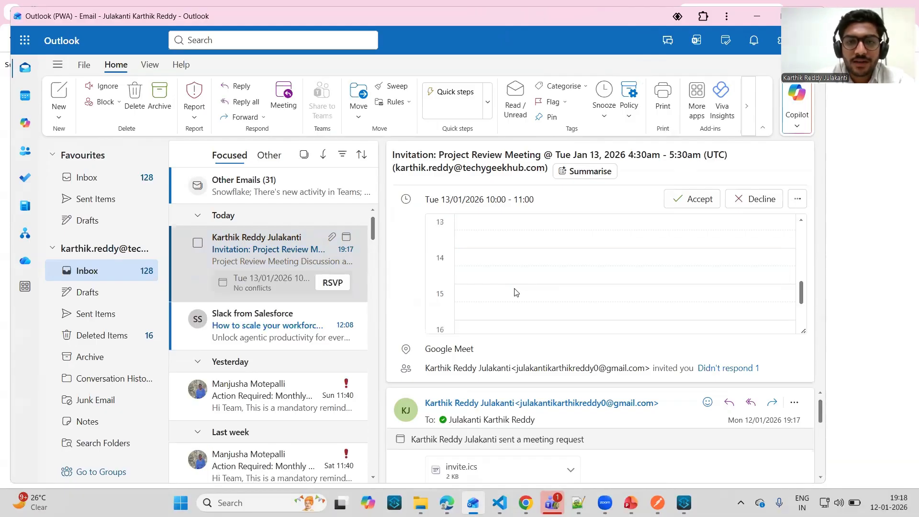
scroll(516, 292, "up", 5)
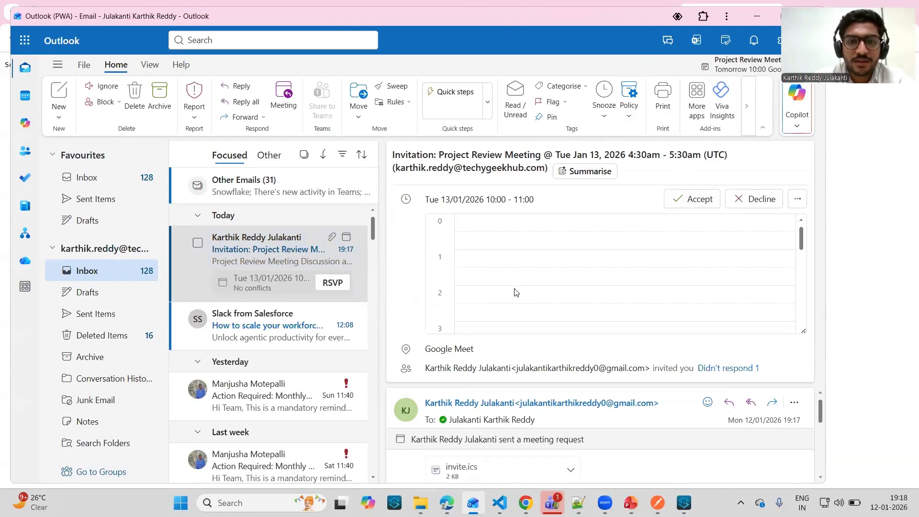
scroll(513, 292, "down", 10)
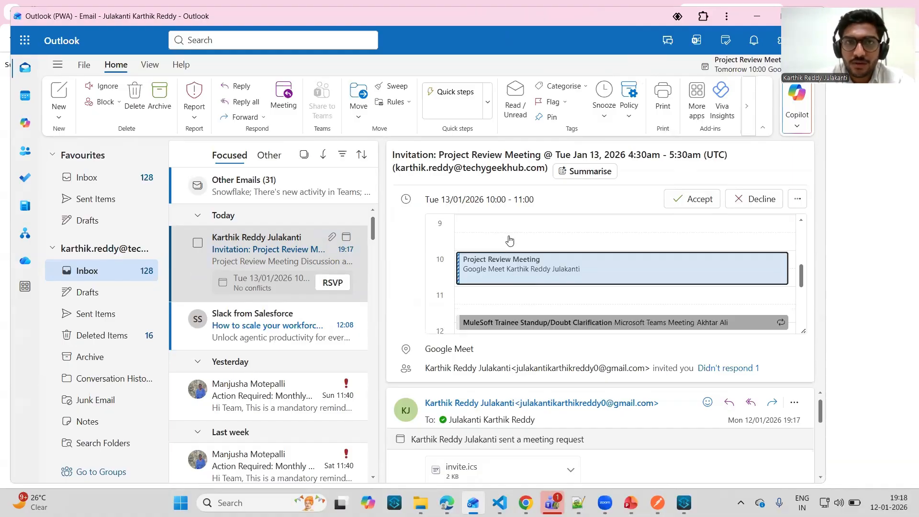